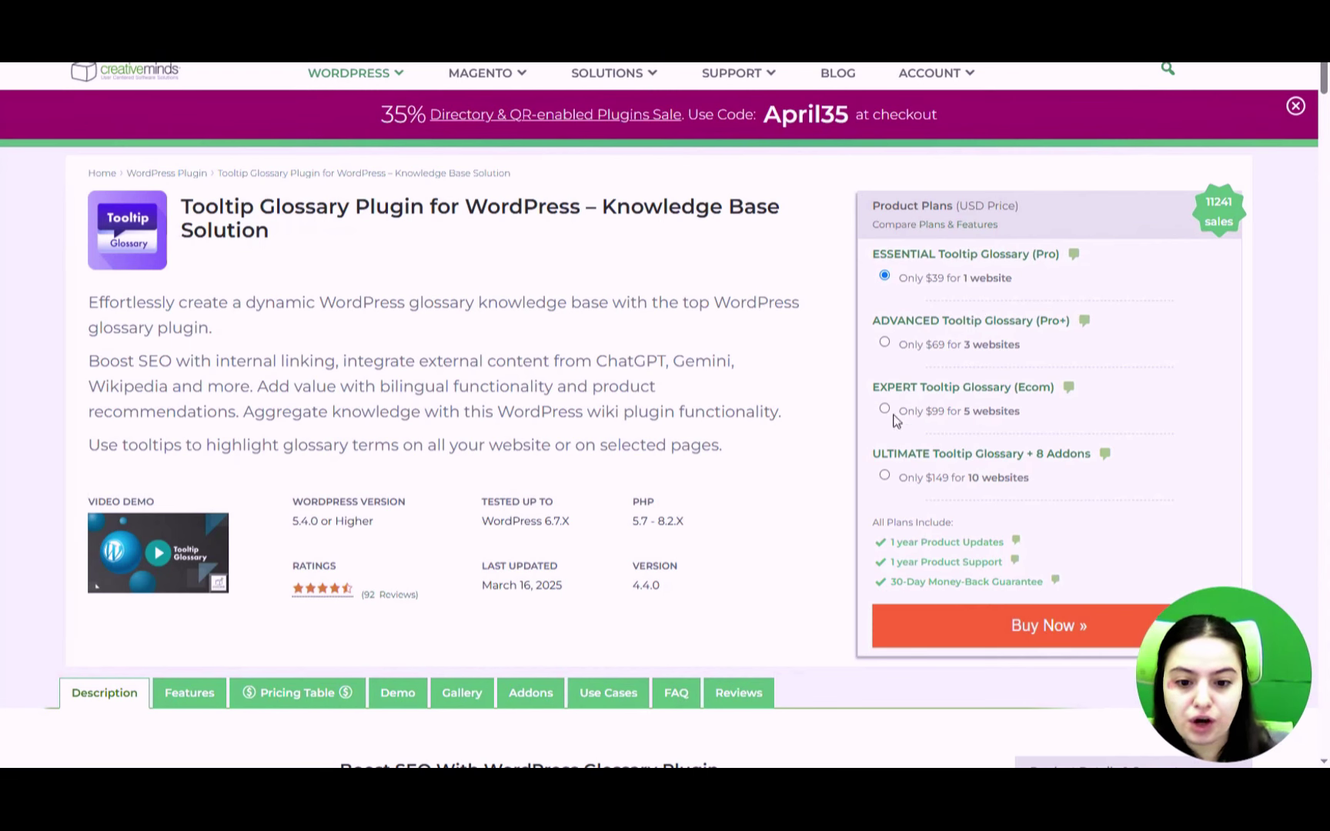
Step: Review the Tooltip Glossary product page's sections on plans, glossary index, dedicated term pages and tooltip customization
scroll(295, 521, down, 9)
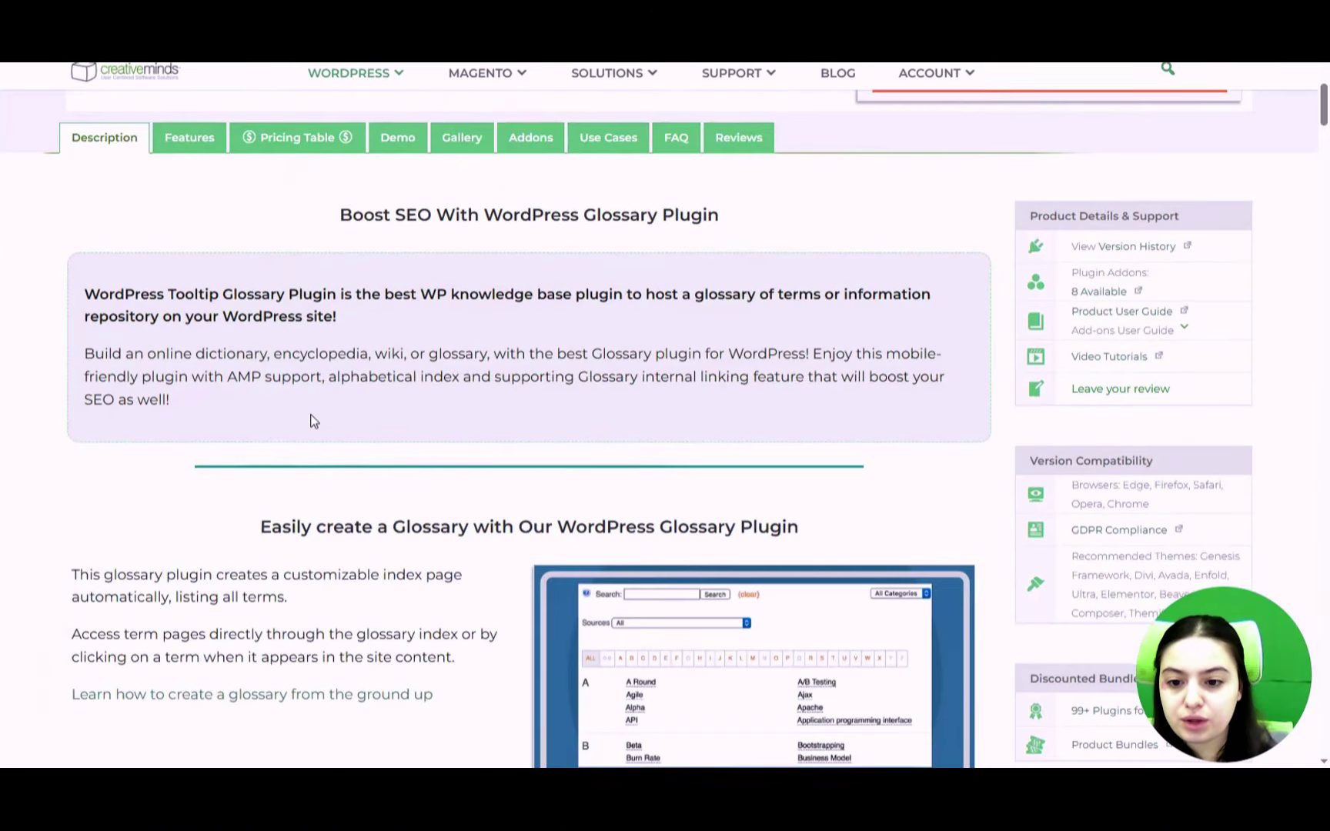
scroll(699, 235, down, 3)
scroll(395, 253, up, 2)
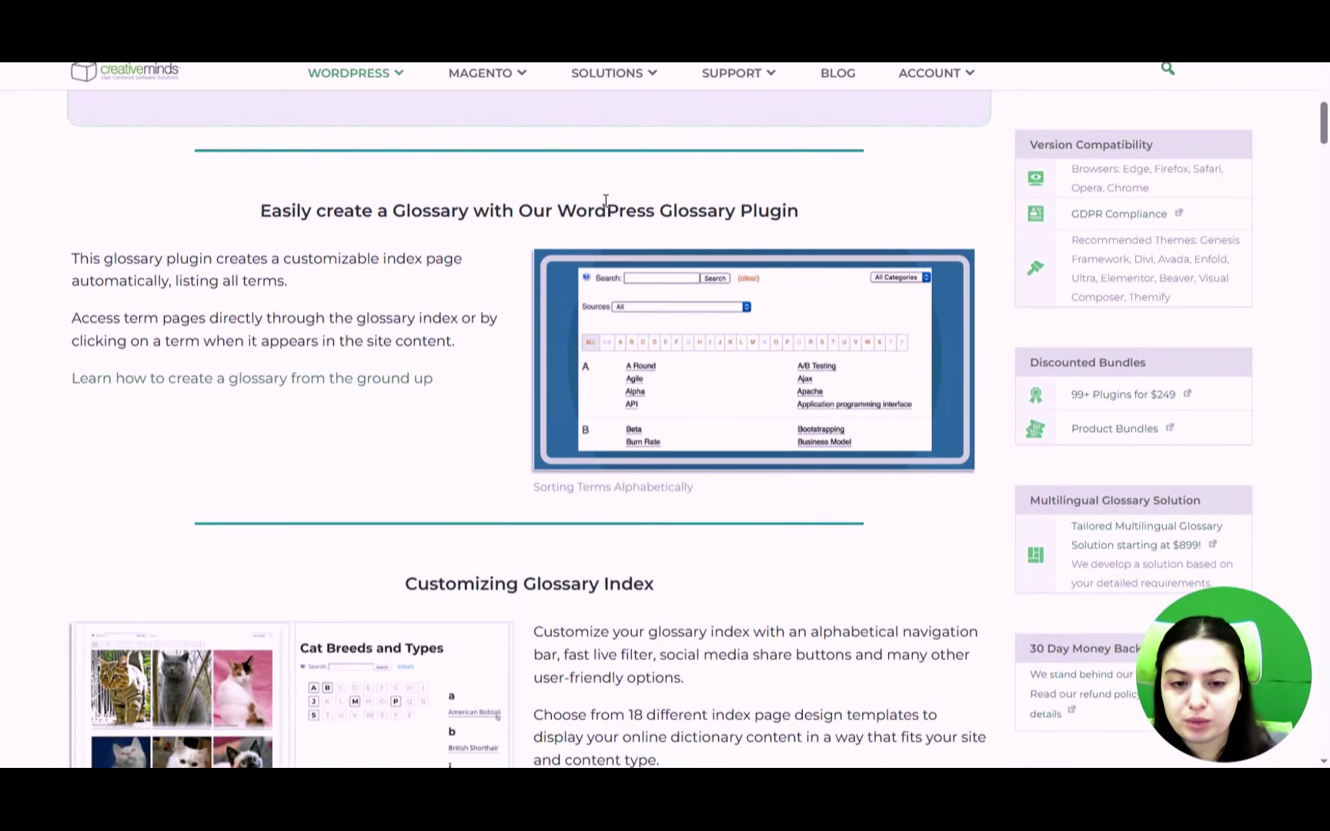
scroll(408, 453, down, 3)
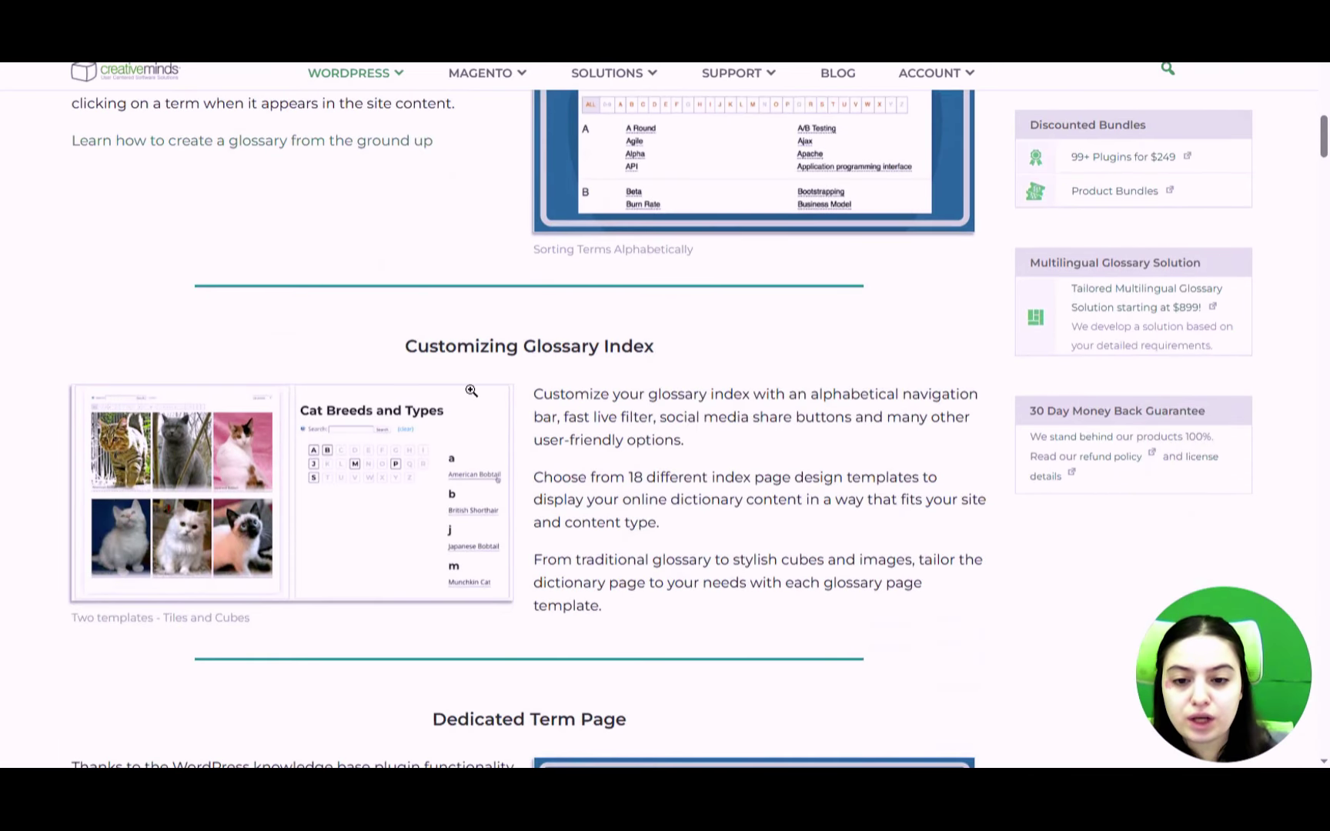
scroll(706, 311, down, 1)
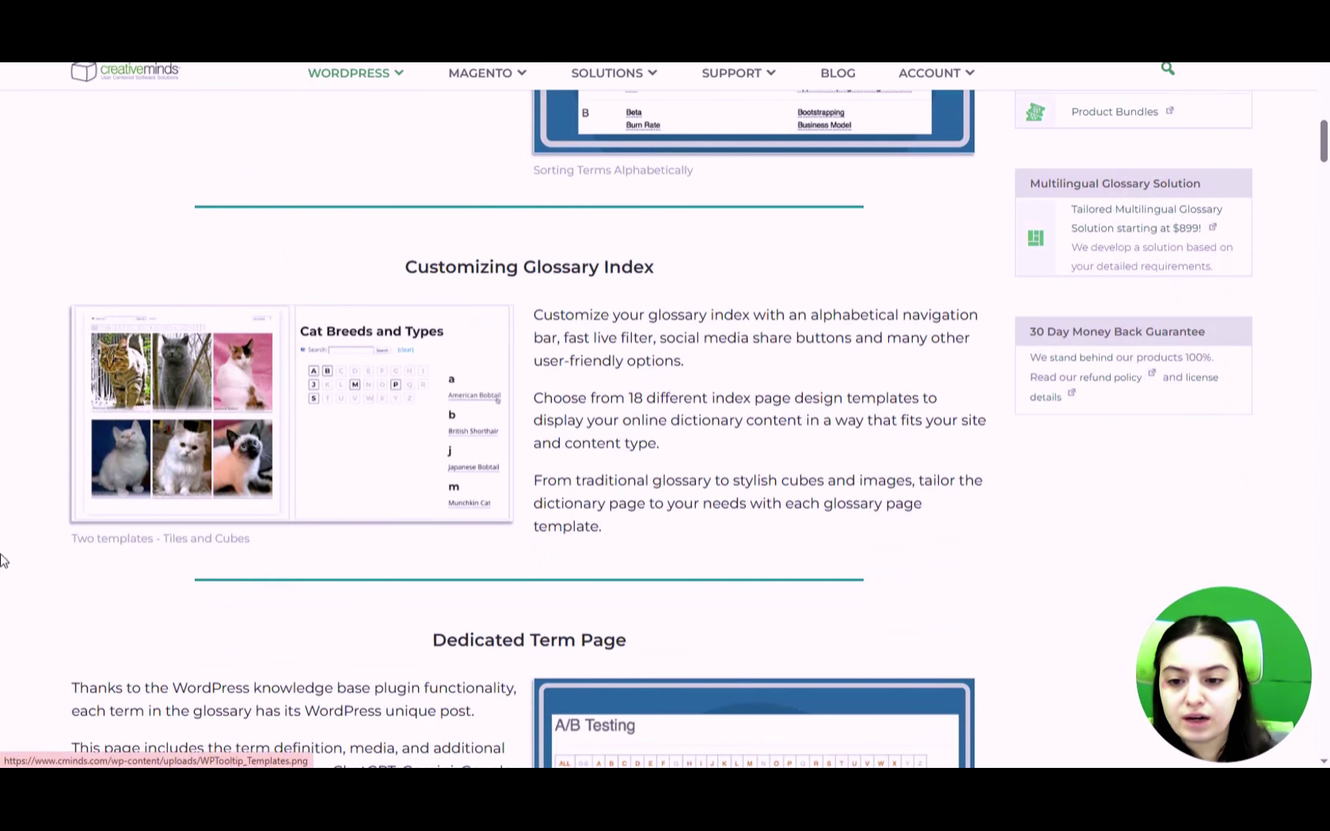
scroll(431, 307, down, 3)
scroll(461, 385, up, 2)
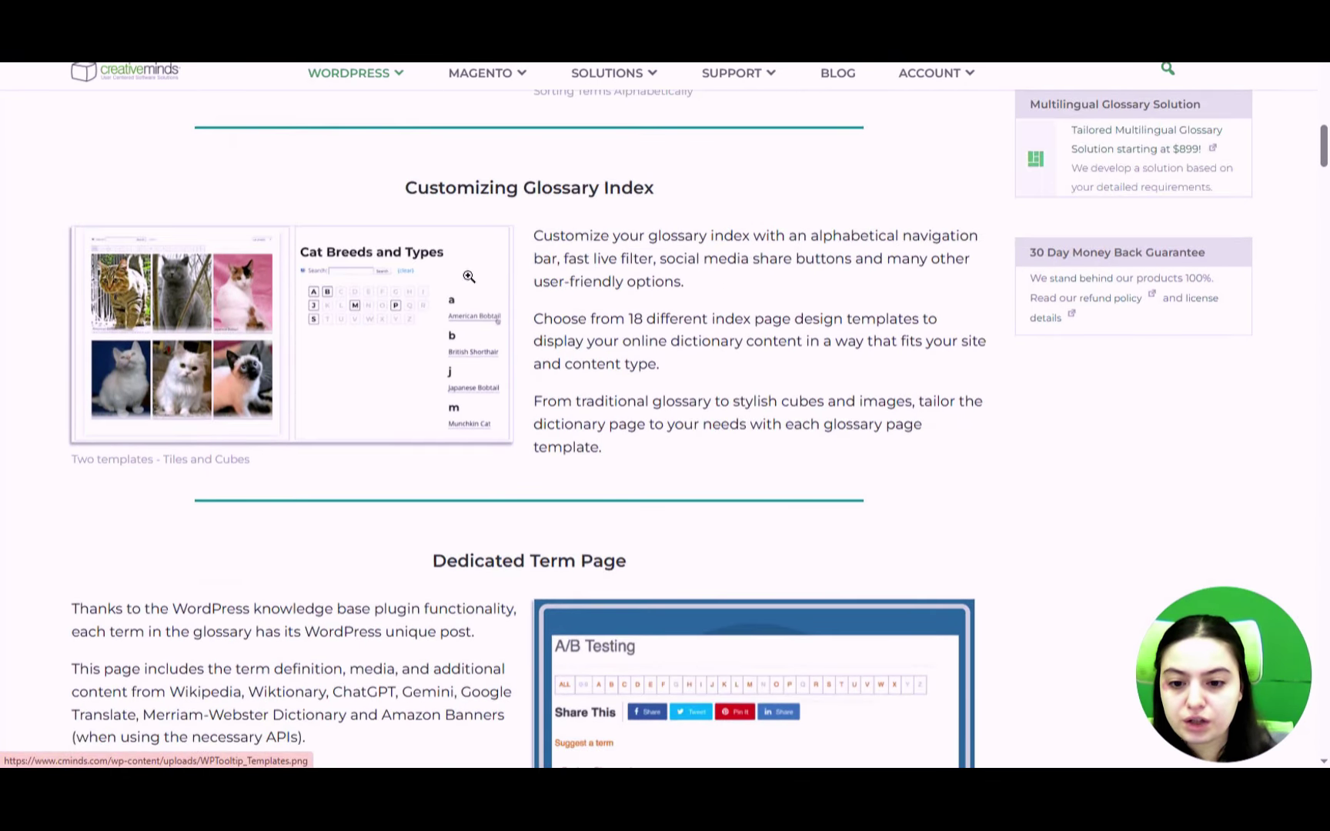
scroll(574, 285, down, 3)
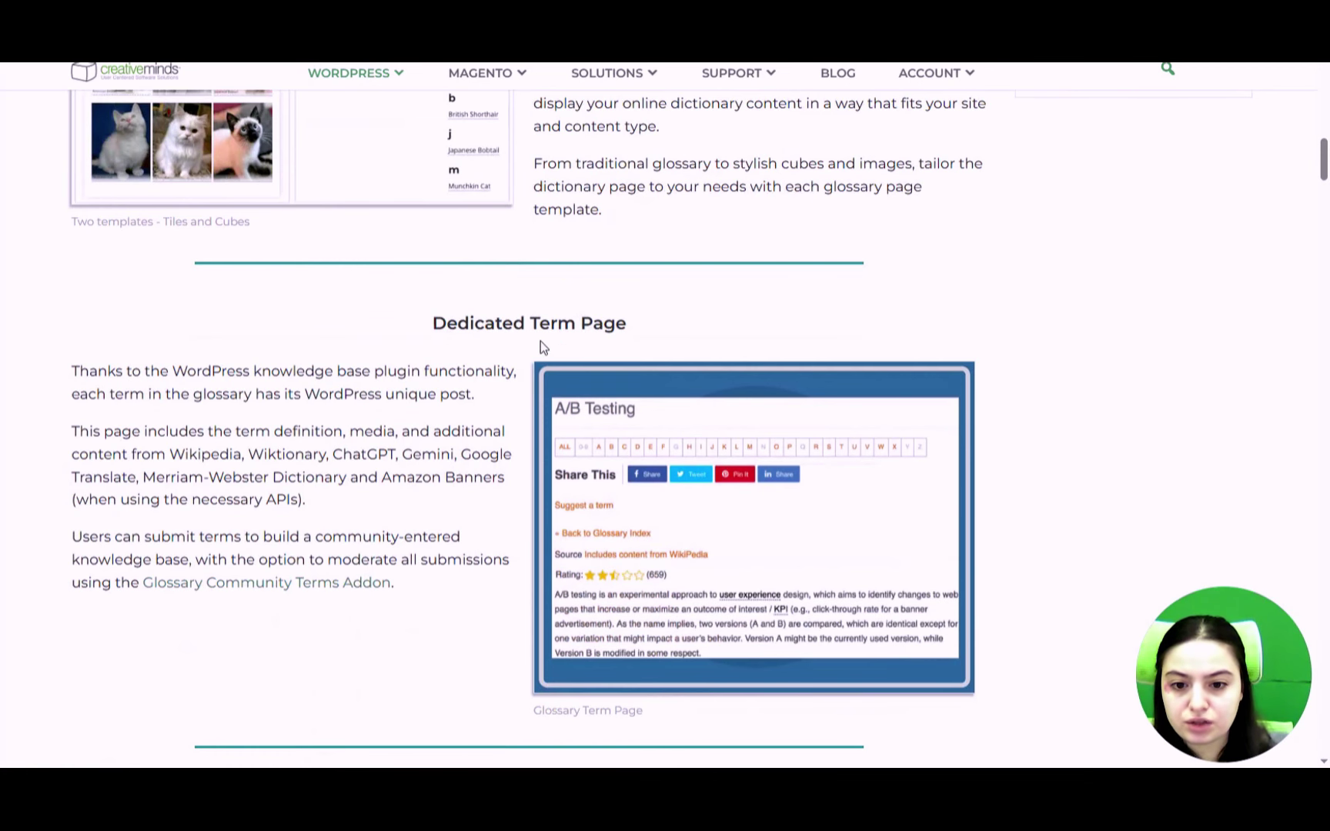
scroll(321, 451, down, 6)
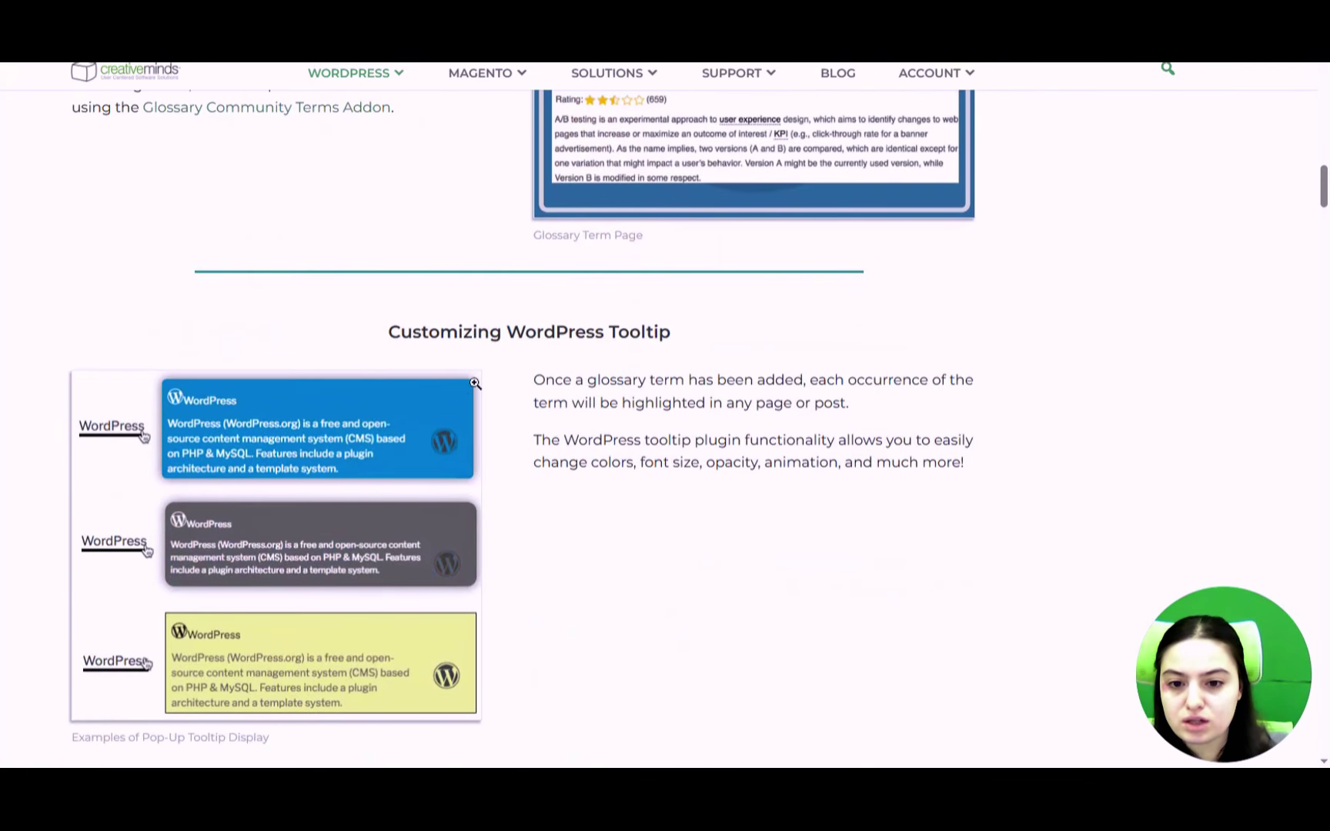
scroll(477, 420, down, 6)
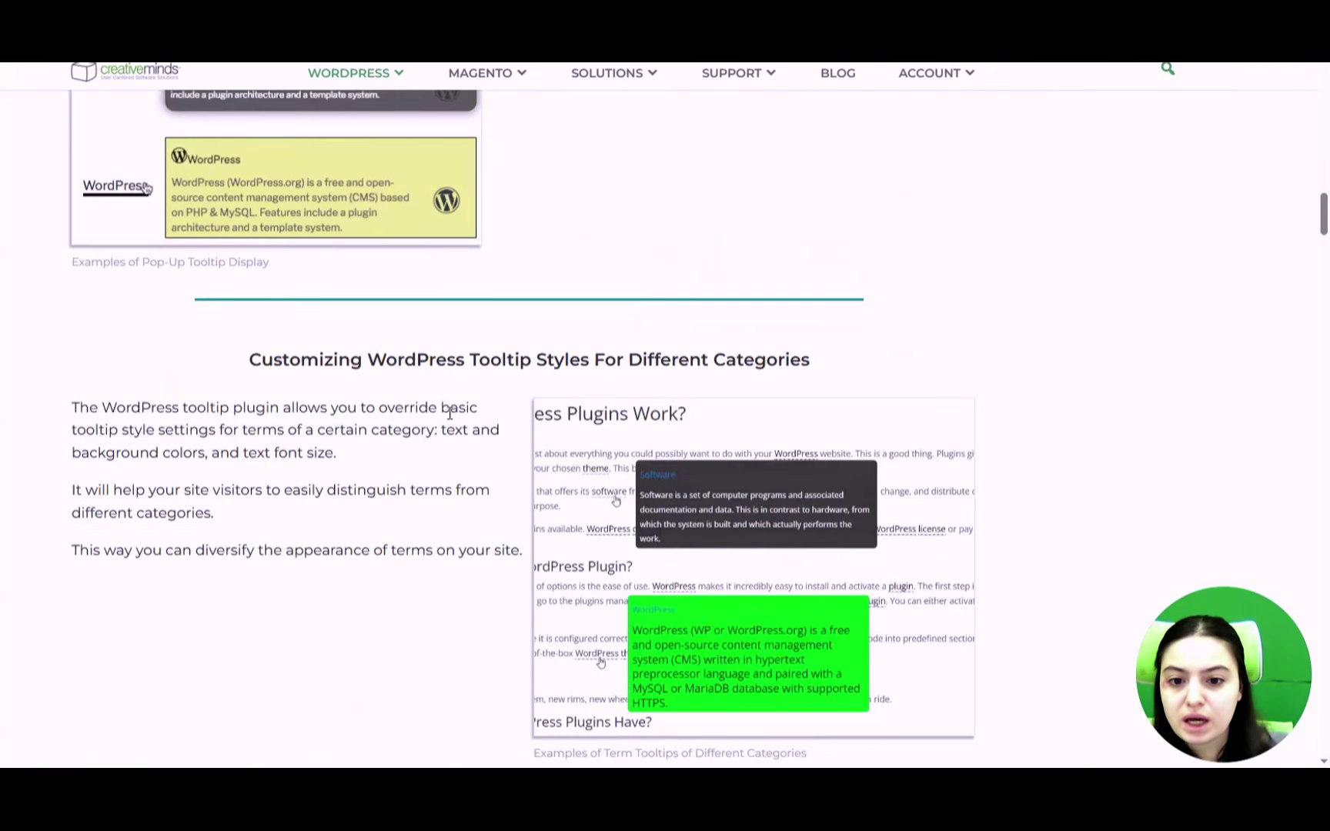
Step: Read the product page's sections on media embedding, synonyms, content filtering, mobile support, footnotes, ChatGPT integration and SEO
scroll(439, 447, down, 8)
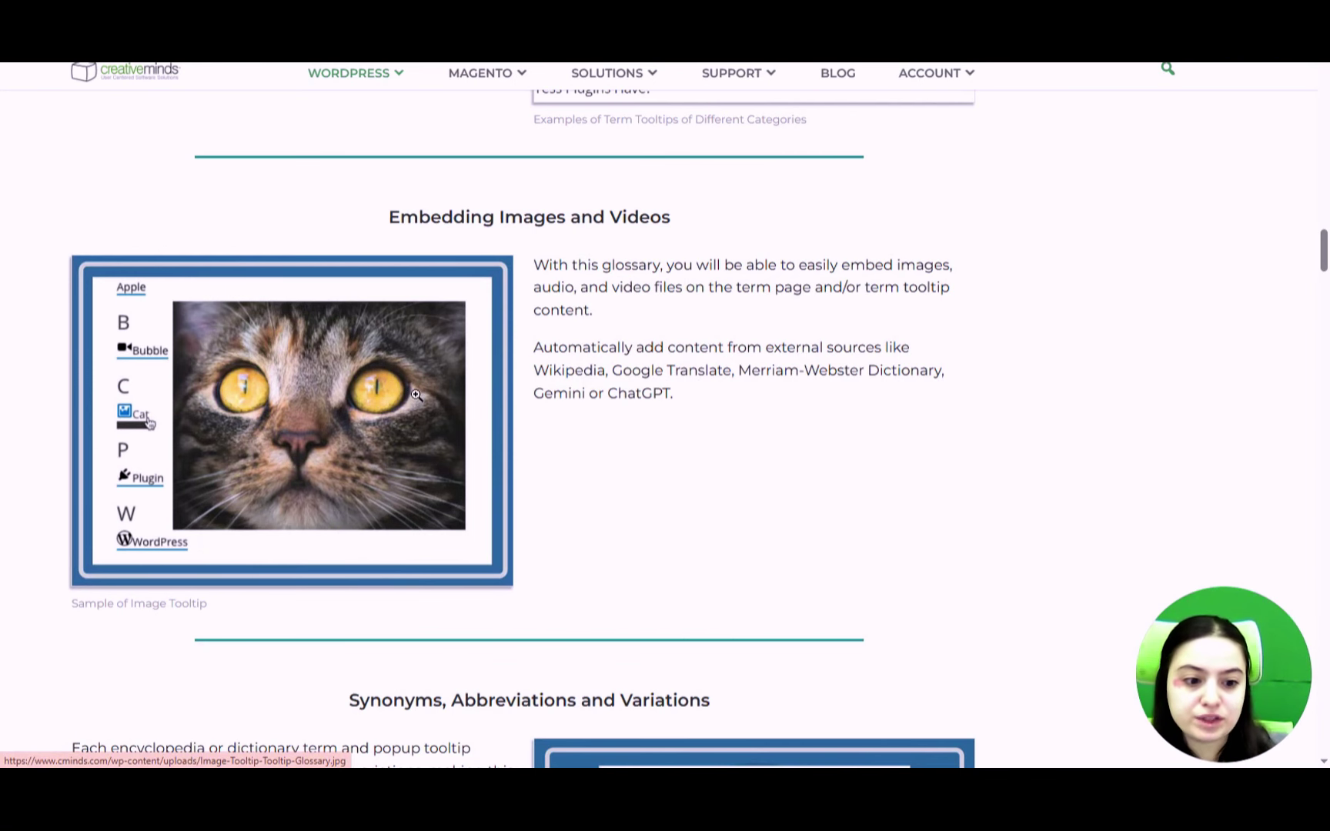
scroll(416, 394, down, 1)
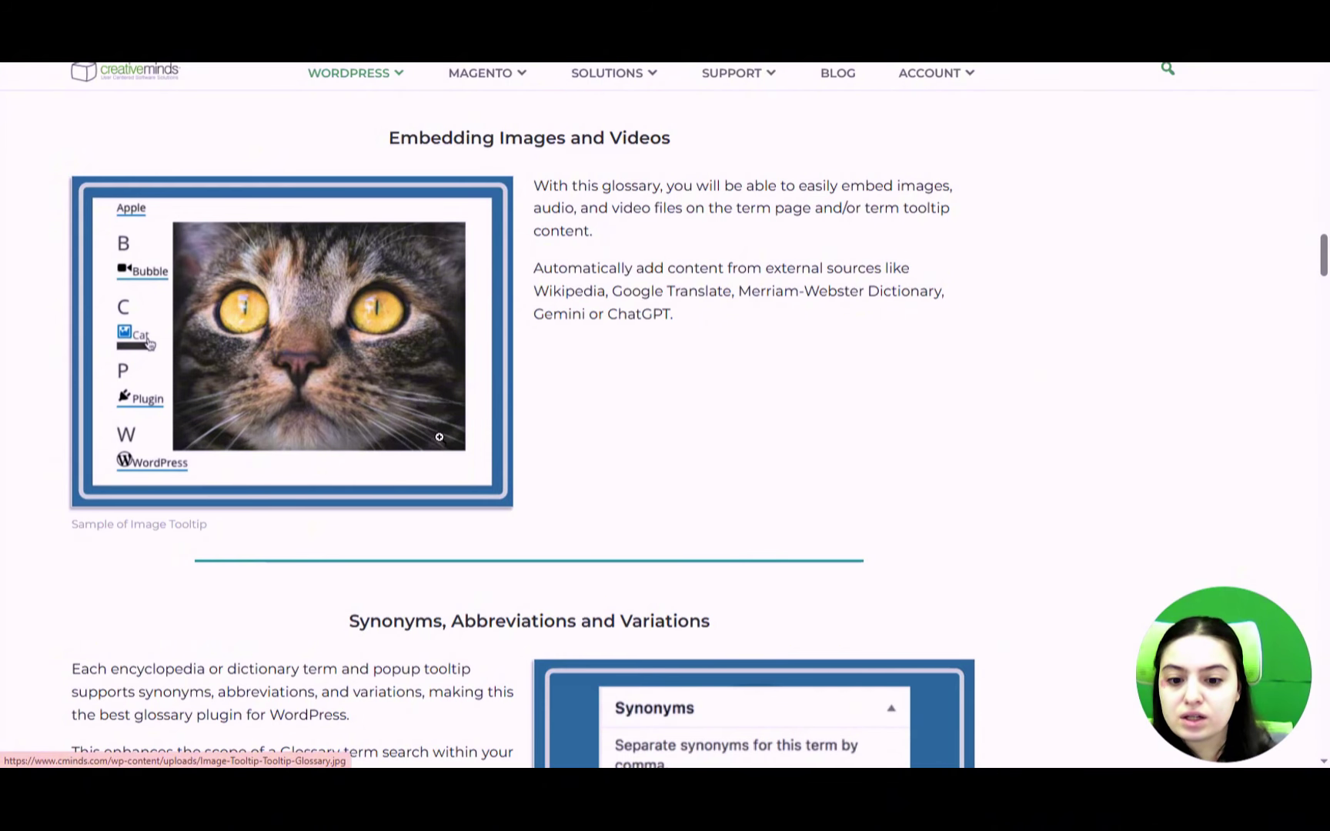
scroll(433, 425, down, 5)
scroll(431, 423, down, 13)
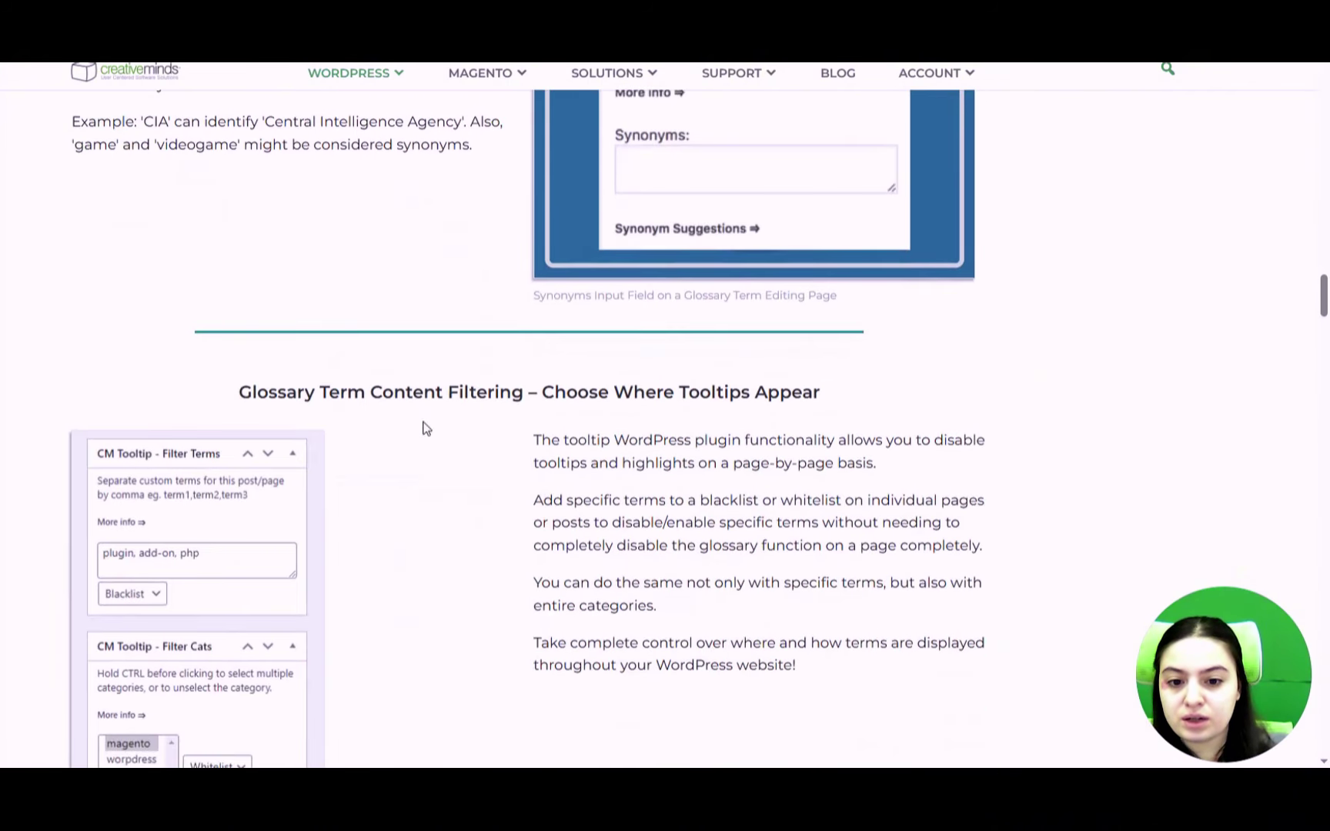
scroll(435, 435, down, 12)
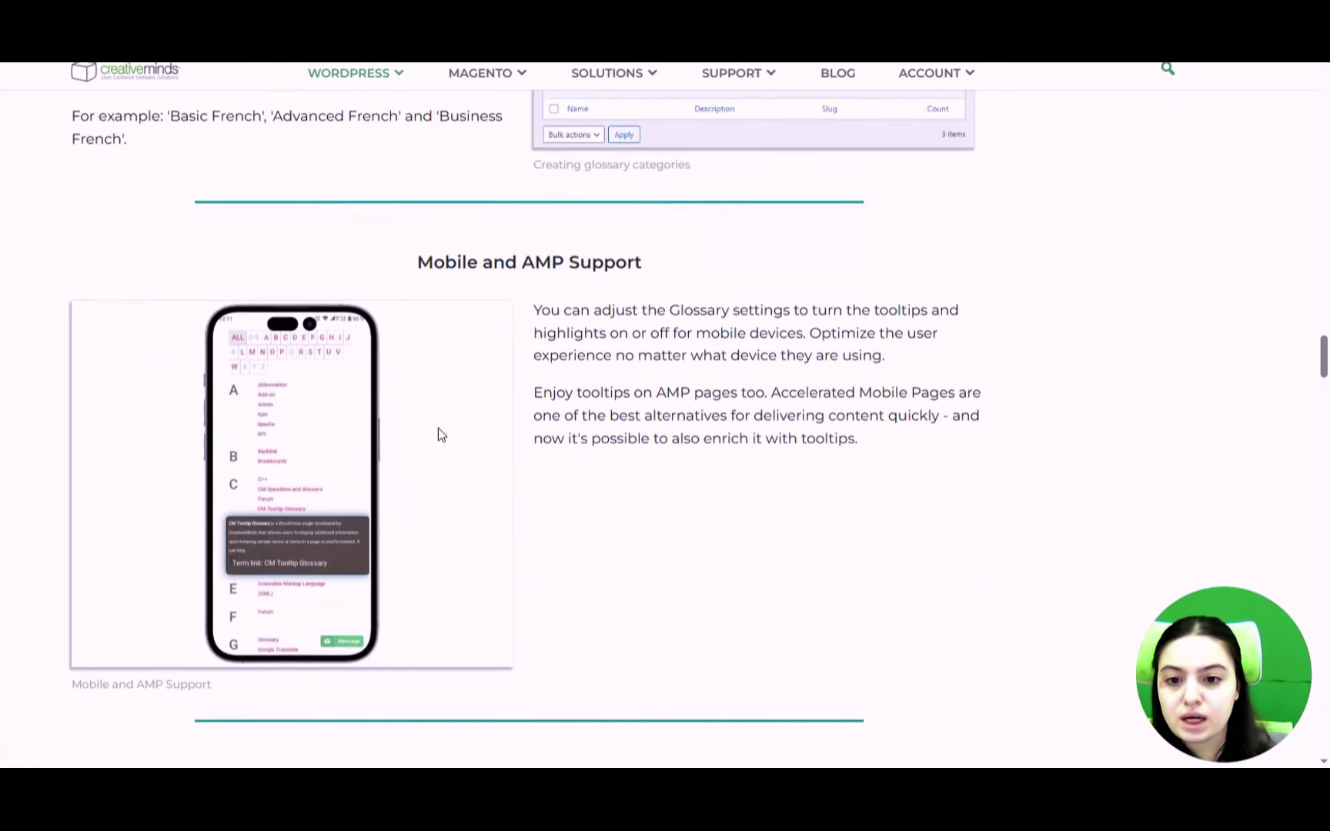
scroll(416, 445, down, 12)
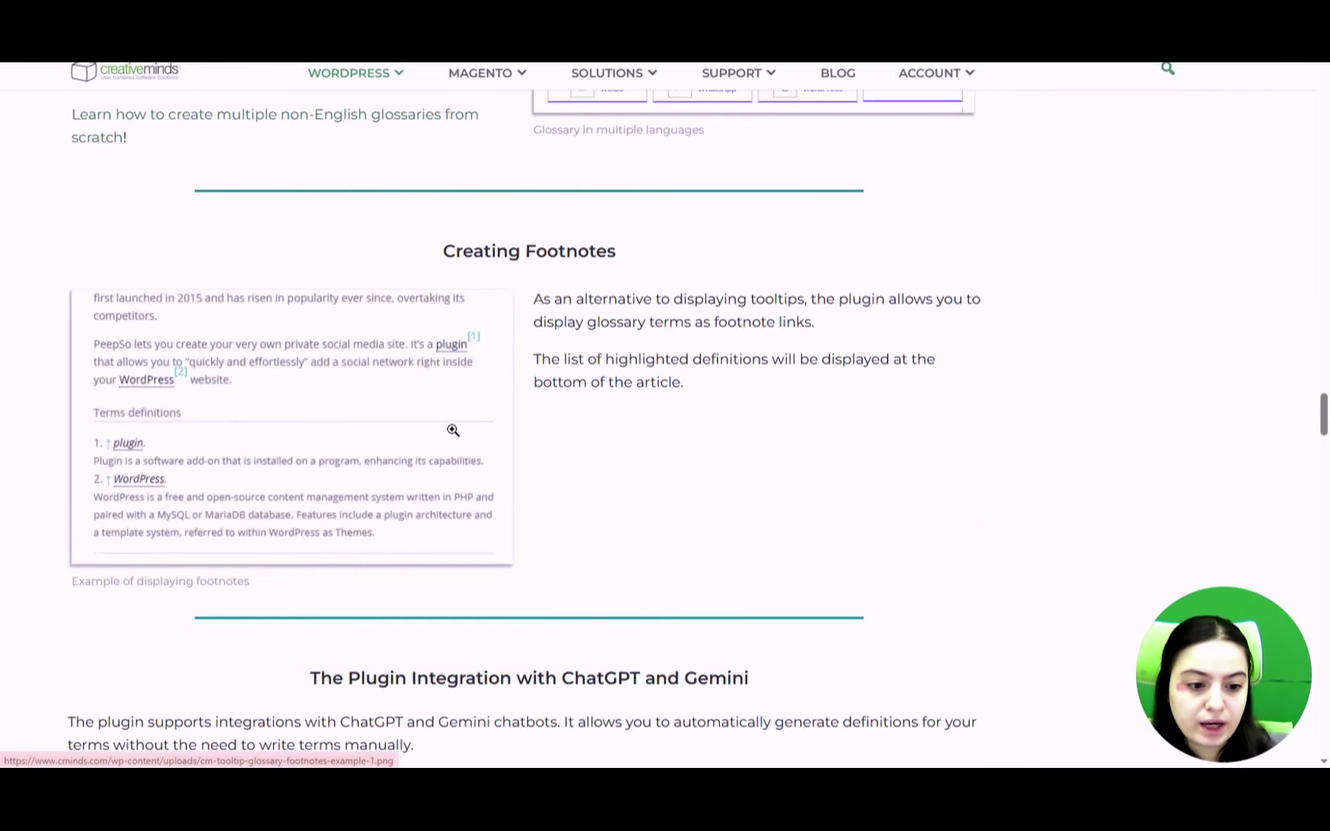
scroll(461, 427, down, 5)
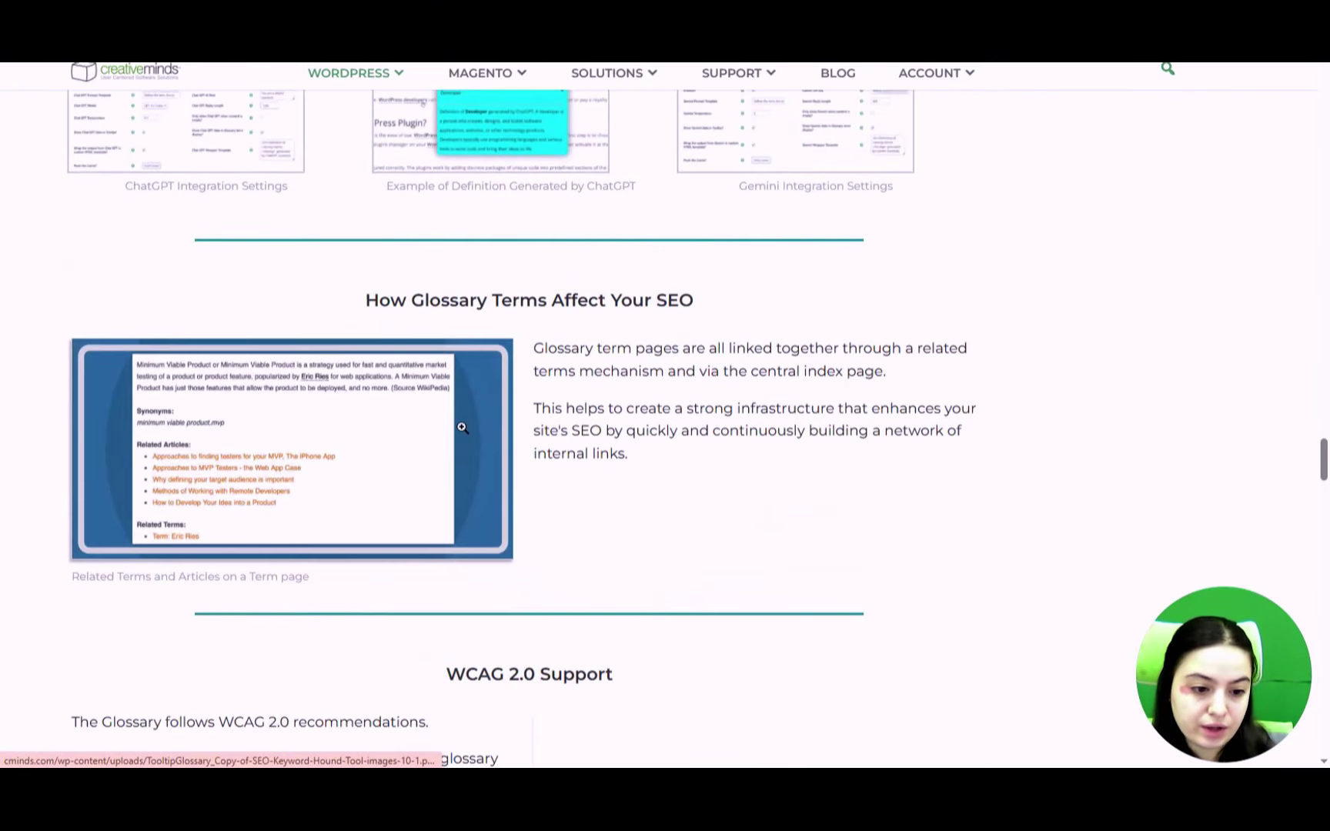
scroll(567, 383, down, 4)
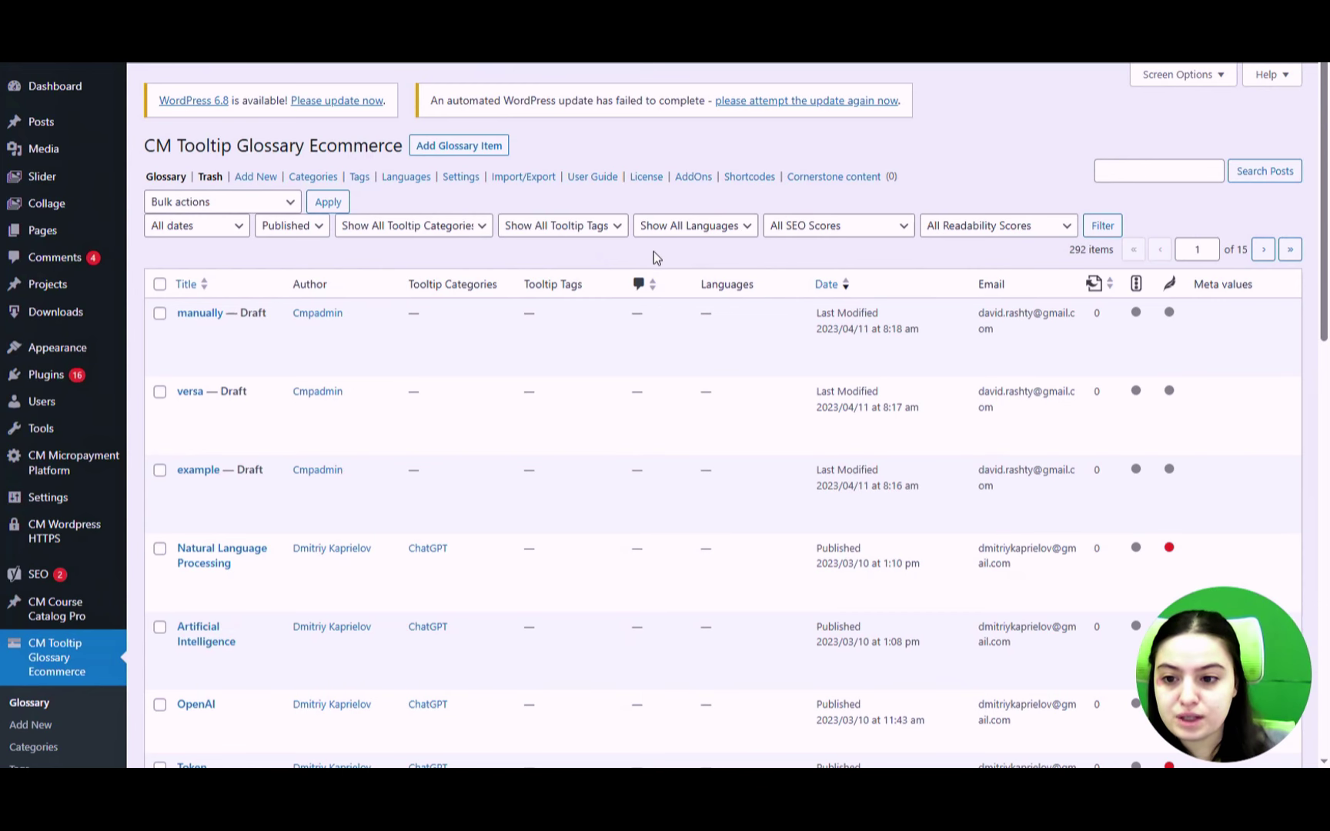
Step: Create a new glossary item from the WordPress glossary list and title it "SEO"
scroll(277, 393, down, 6)
scroll(258, 415, down, 5)
scroll(273, 401, up, 11)
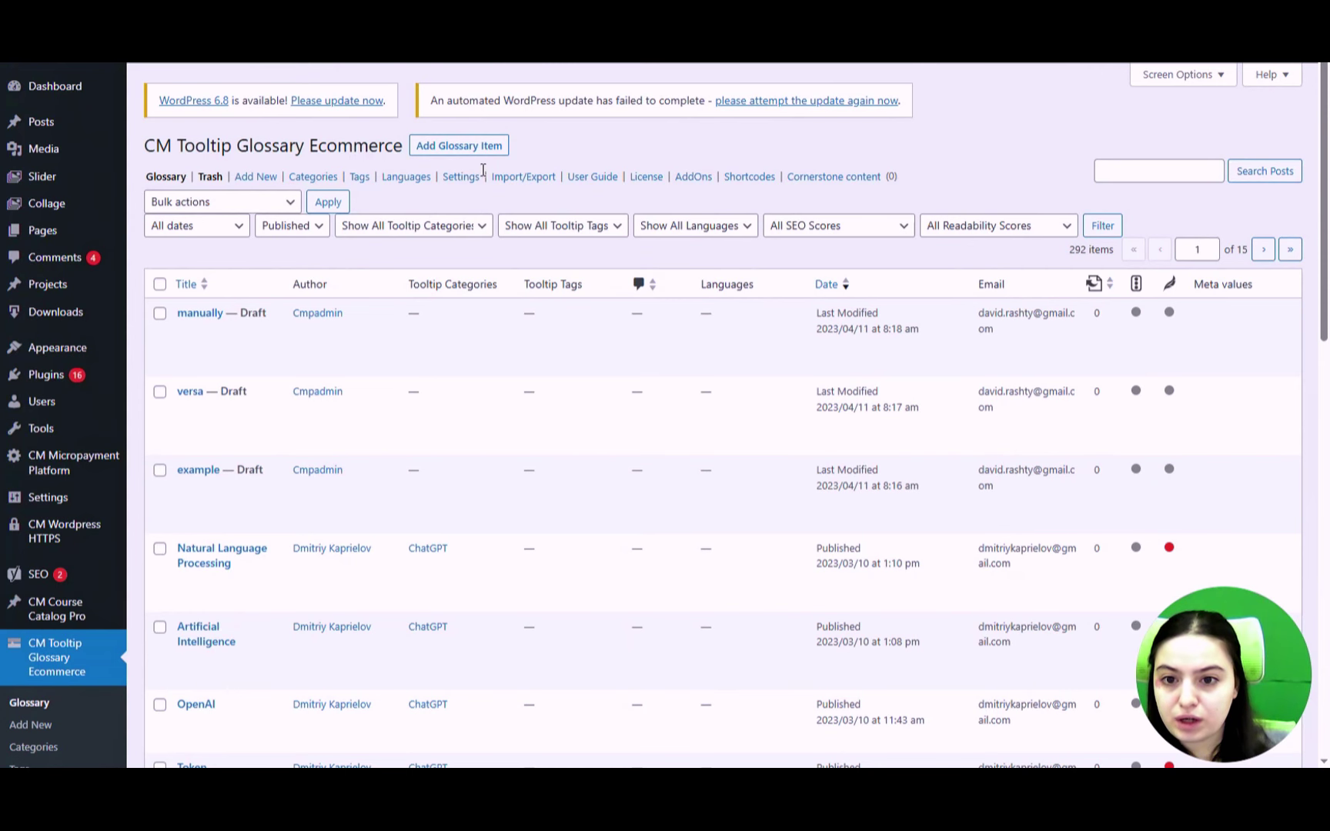
click(460, 148)
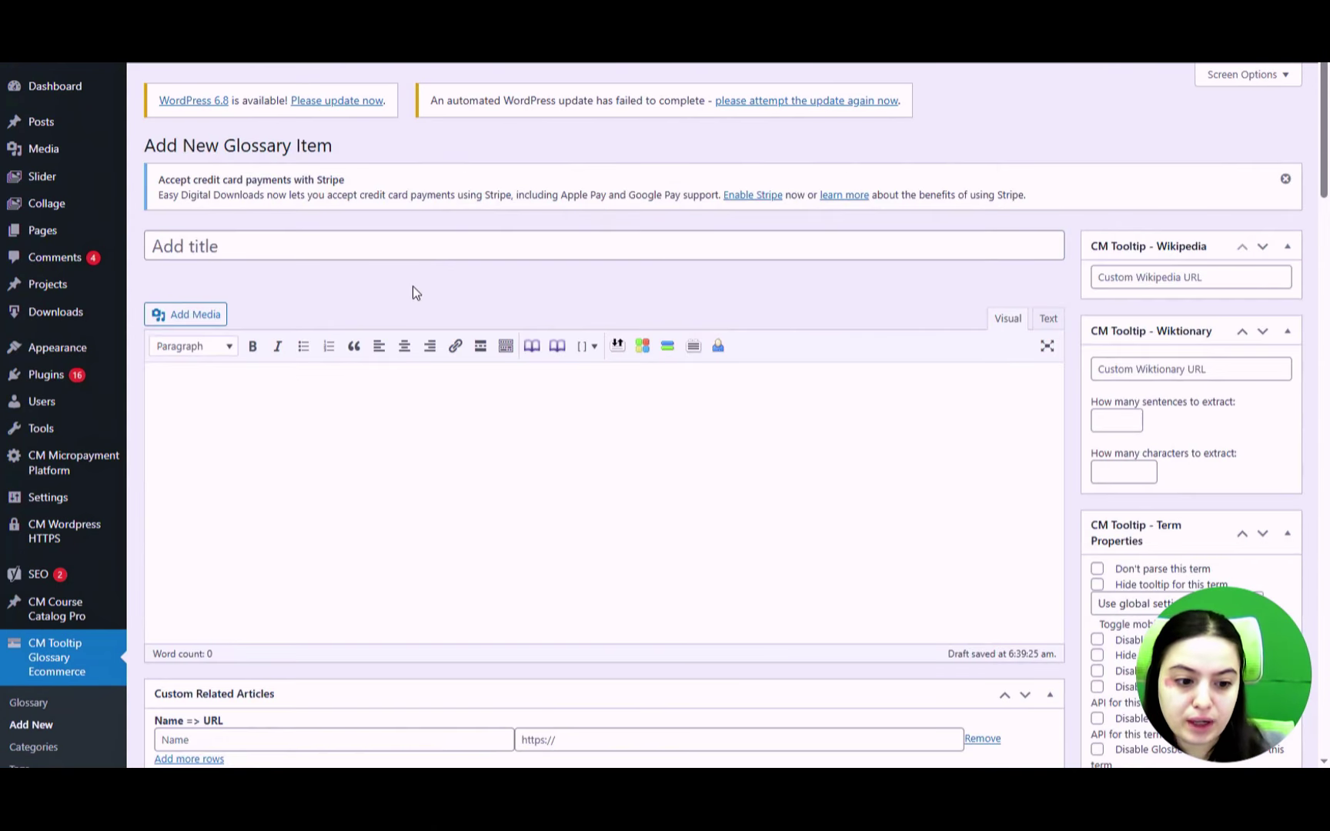
click(307, 246)
text(seo)
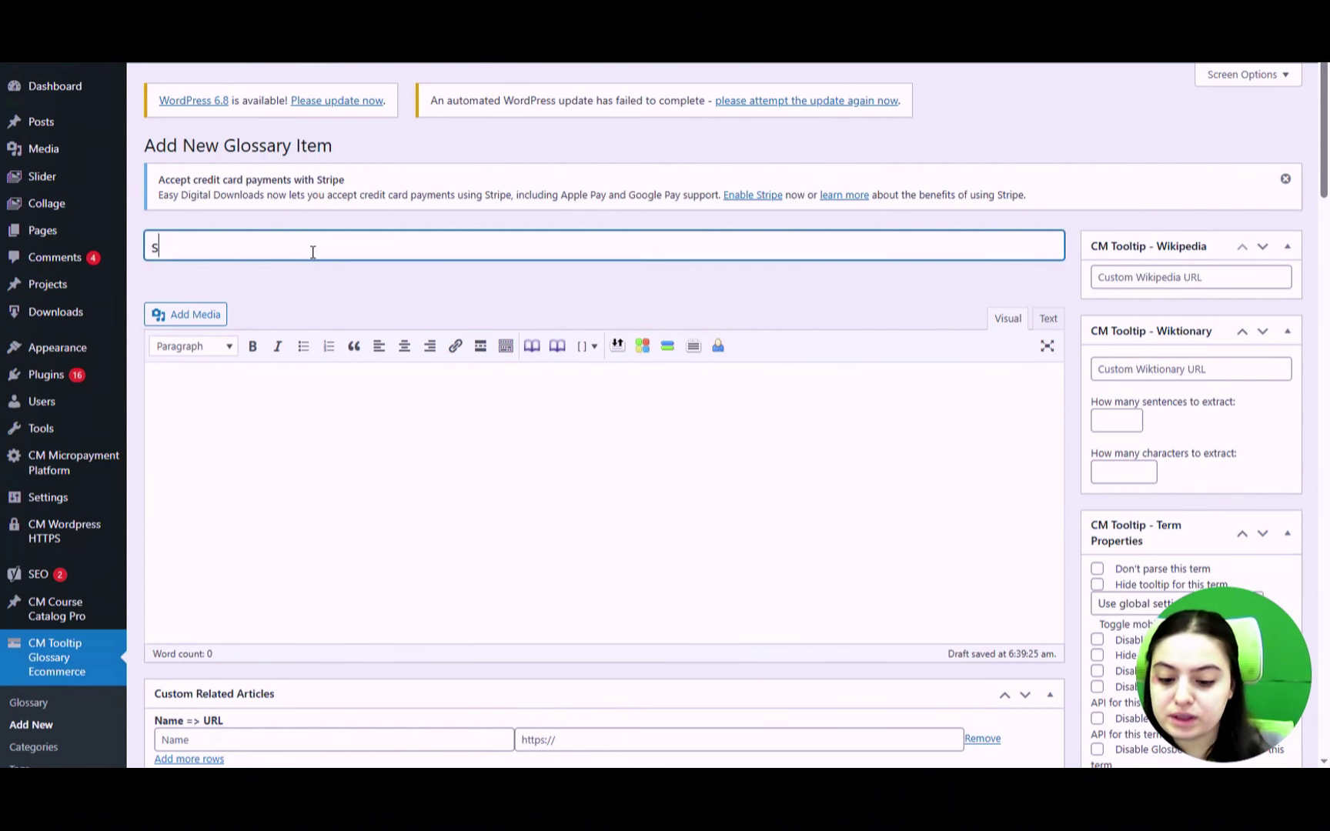
key(BackSpace)
key(BackSpace)
key(BackSpace)
text(SEO)
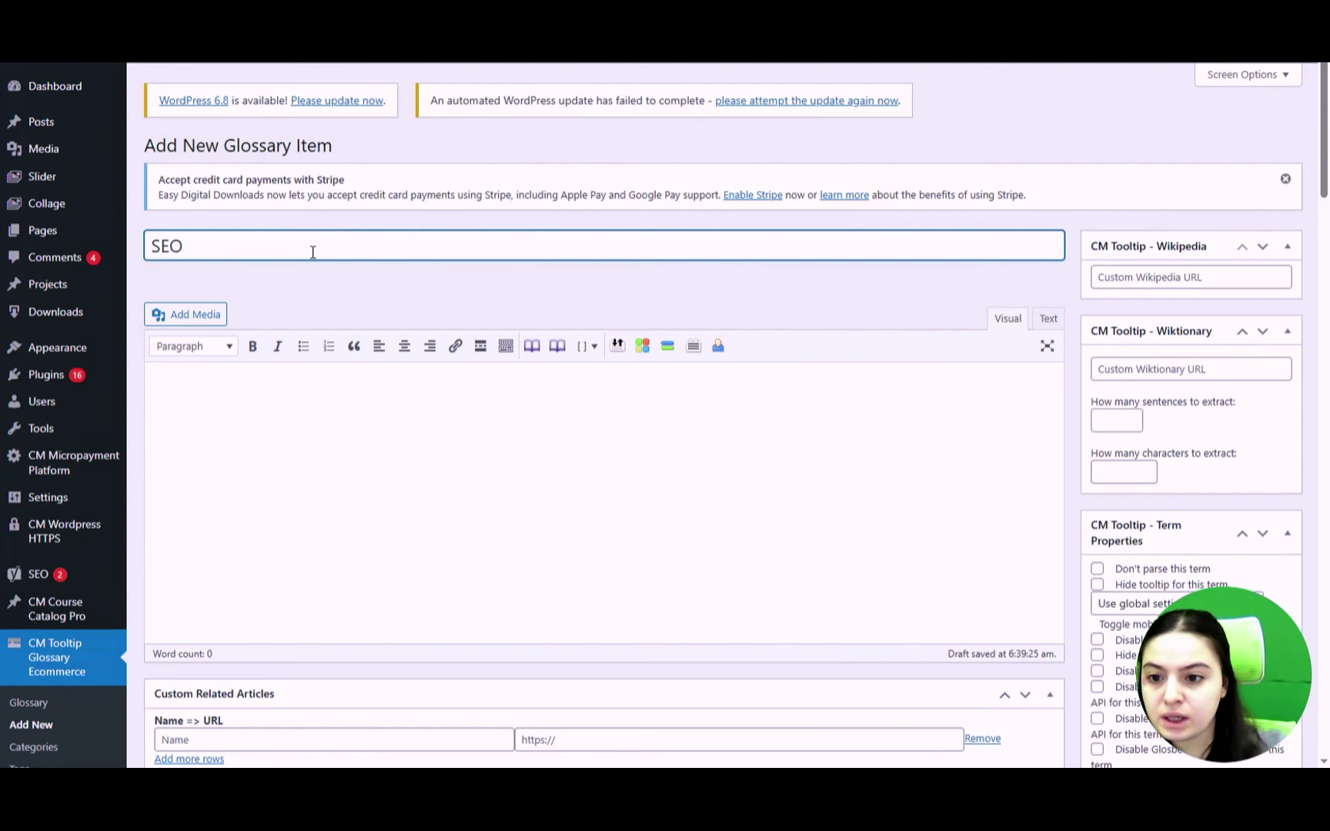
Step: Enter "Search Engine Optimization" as the description of the SEO glossary item
click(287, 398)
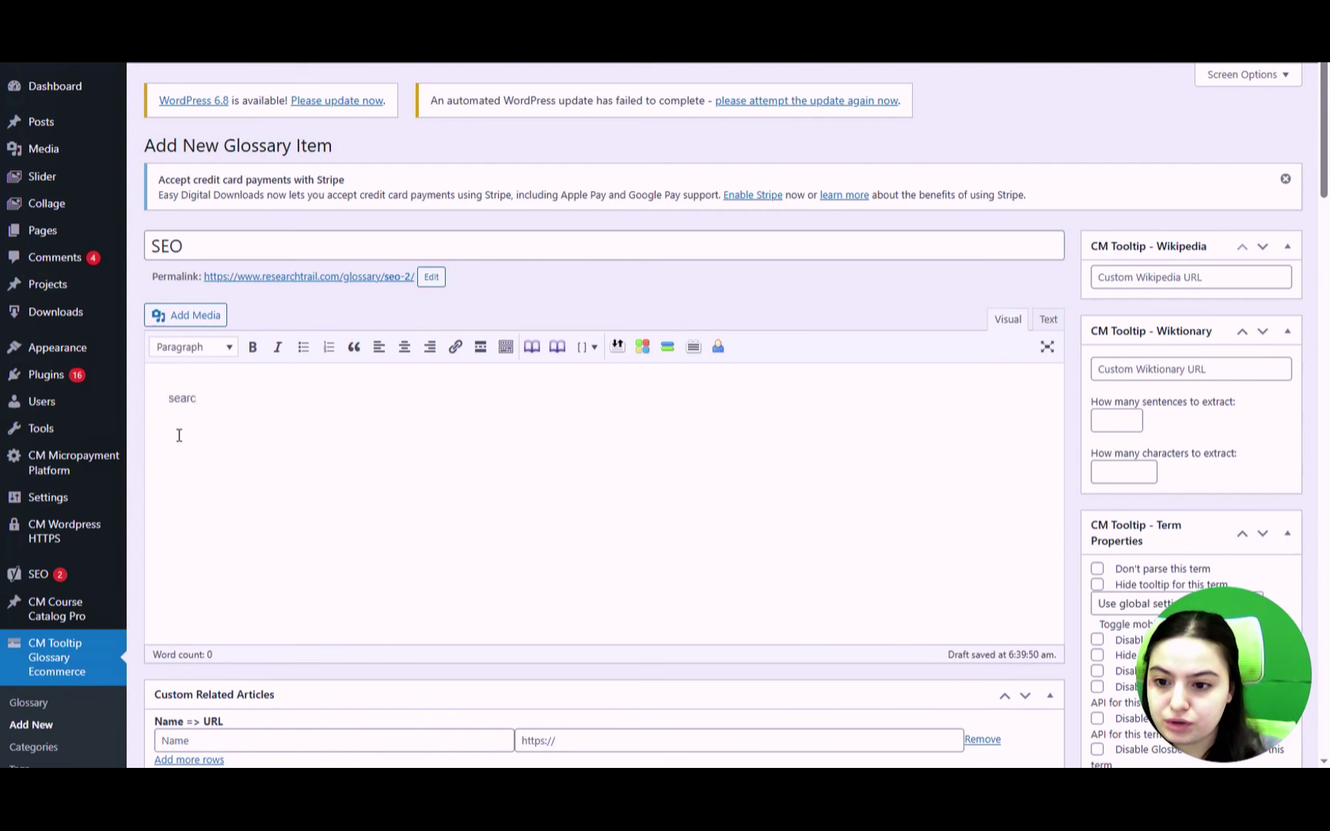
key(BackSpace)
key(BackSpace)
key(BackSpace)
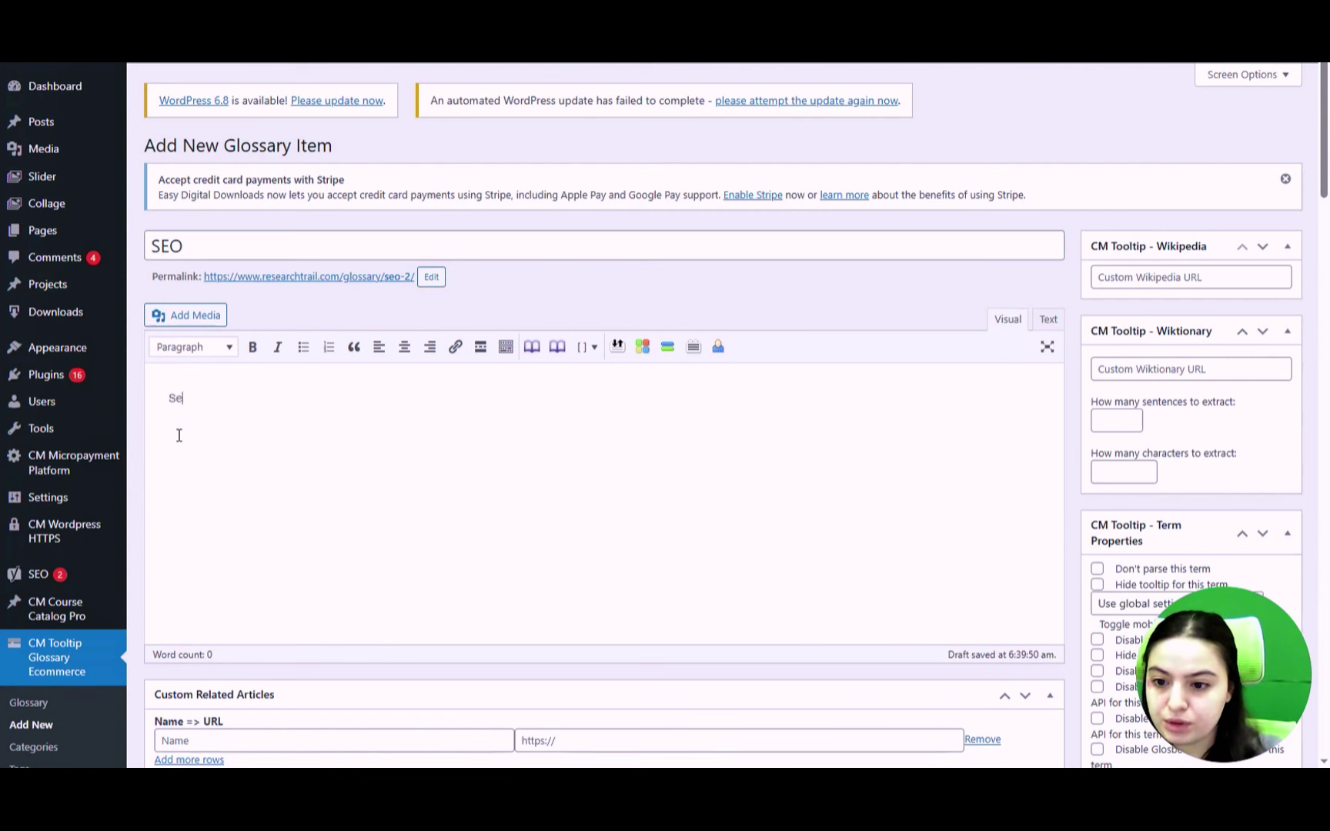
text(Engine)
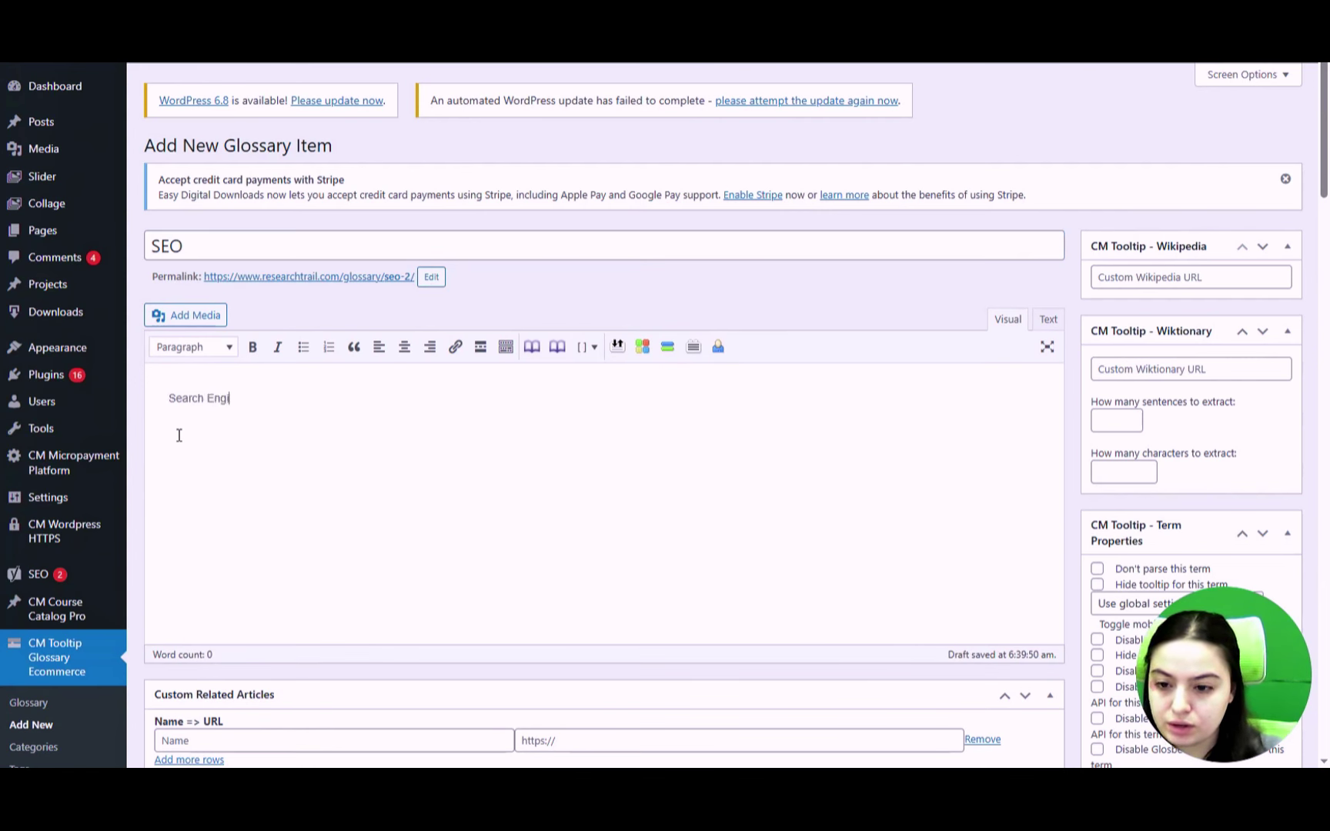
key(BackSpace)
key(BackSpace)
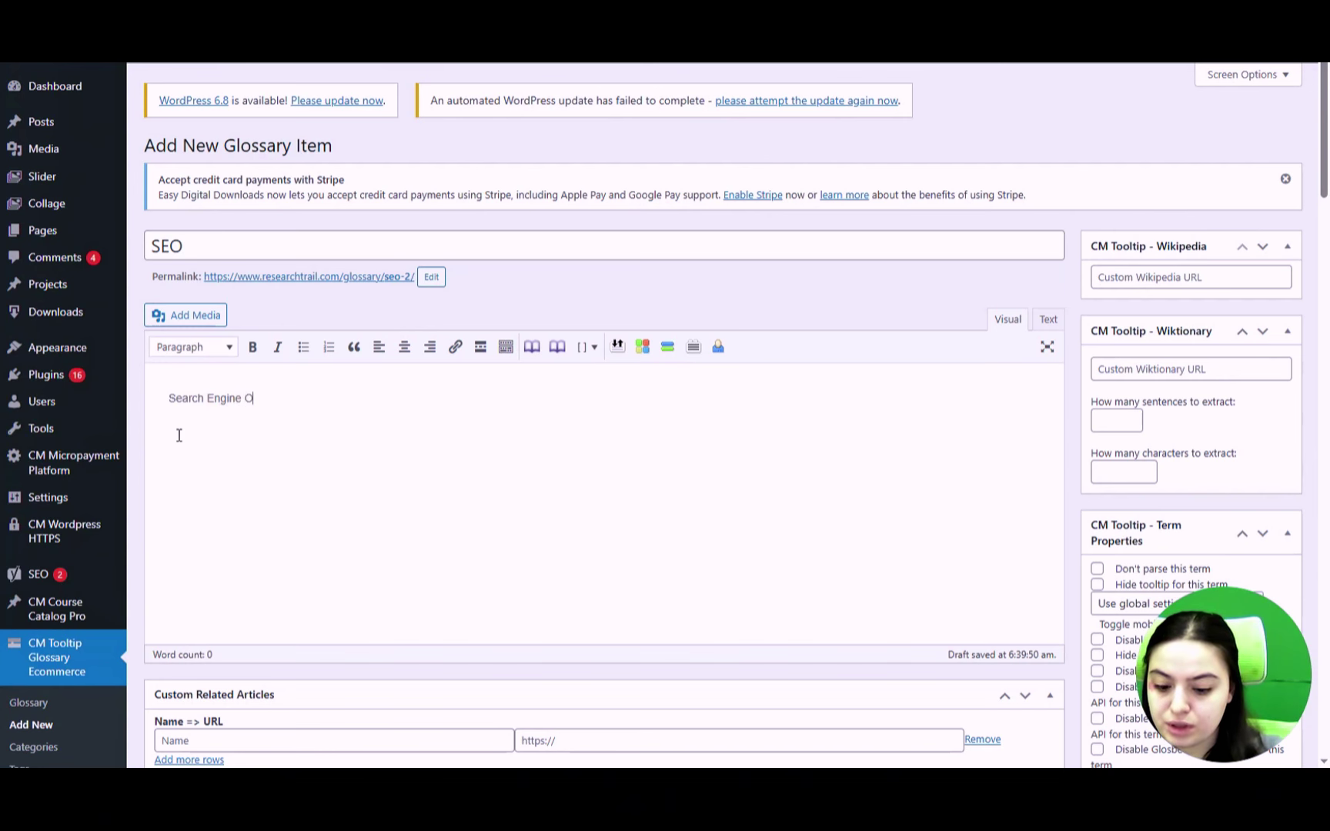
text(e Optimization)
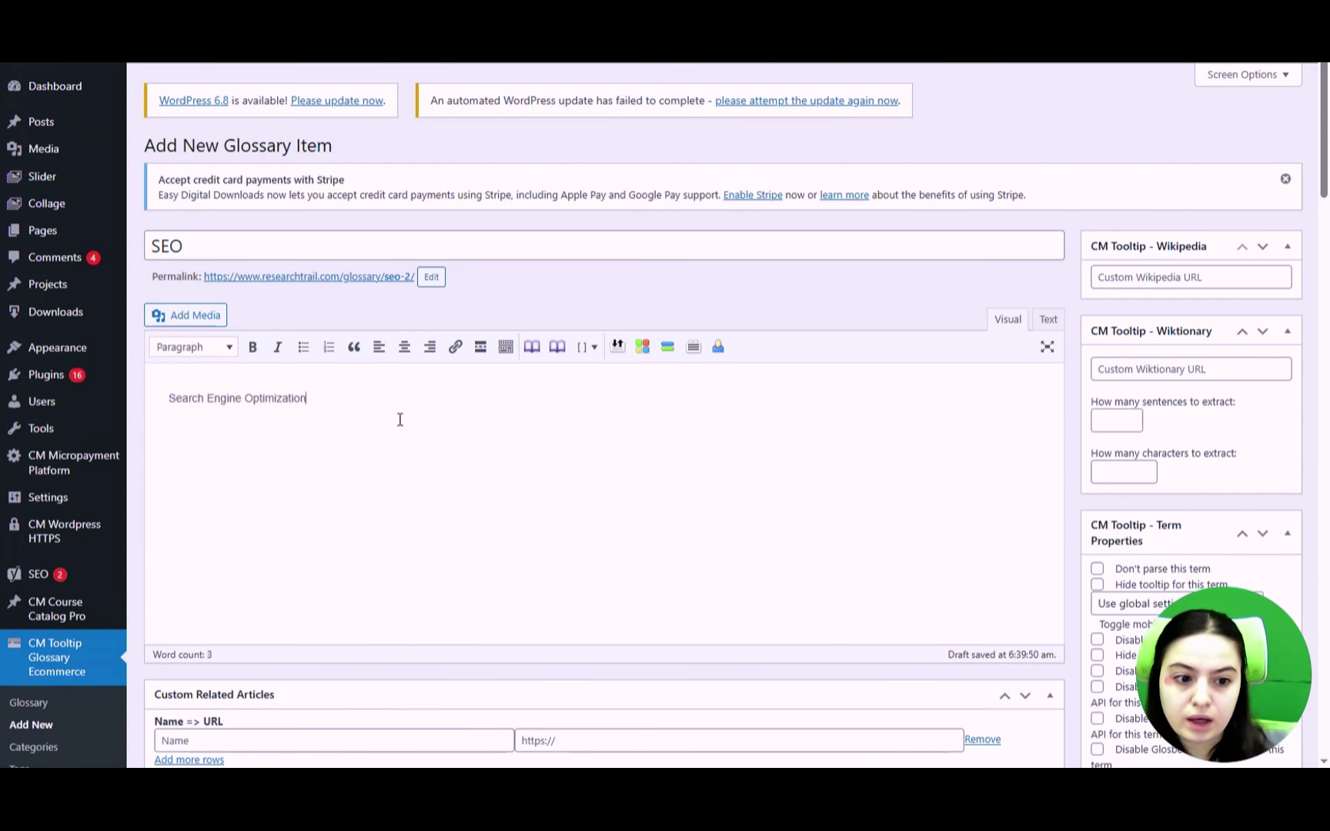
scroll(600, 406, down, 2)
scroll(686, 356, down, 1)
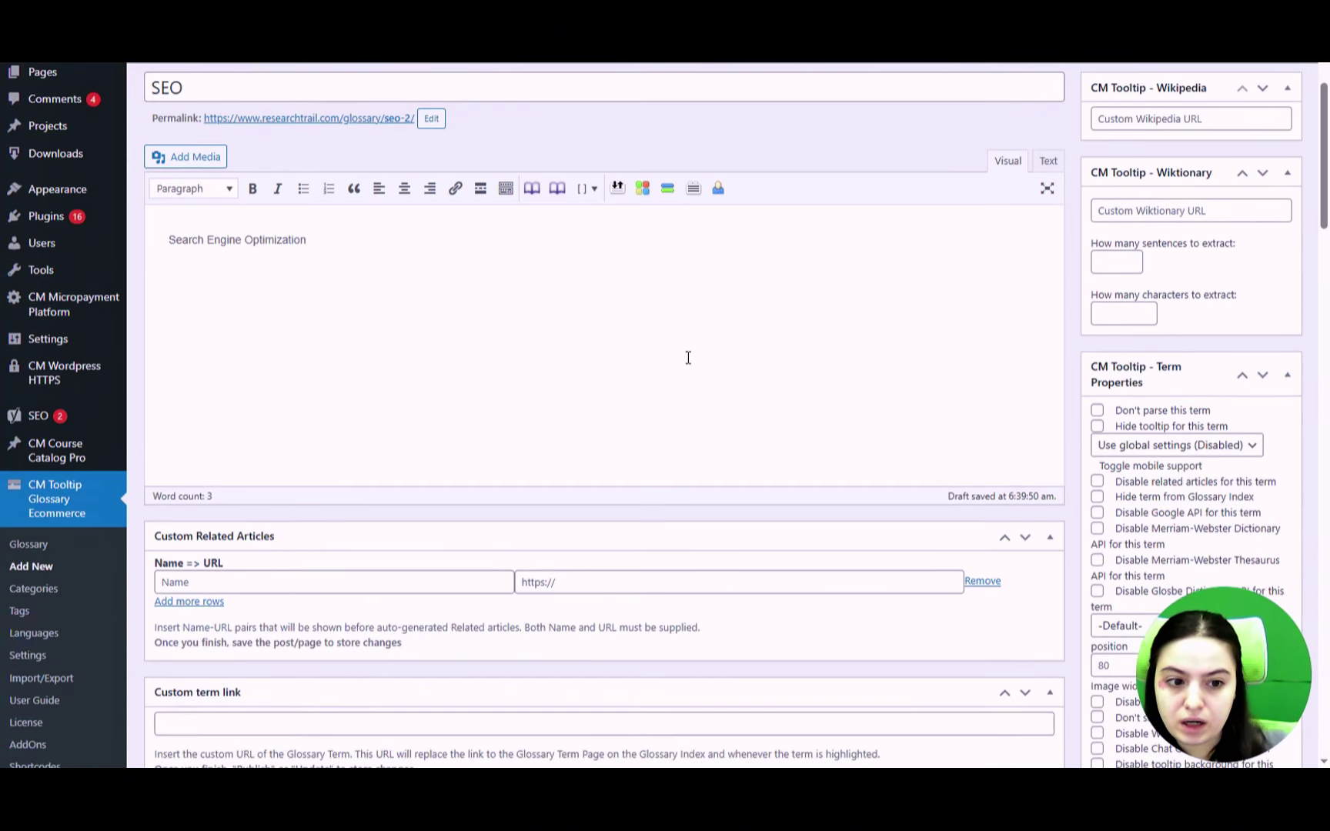
scroll(741, 350, up, 3)
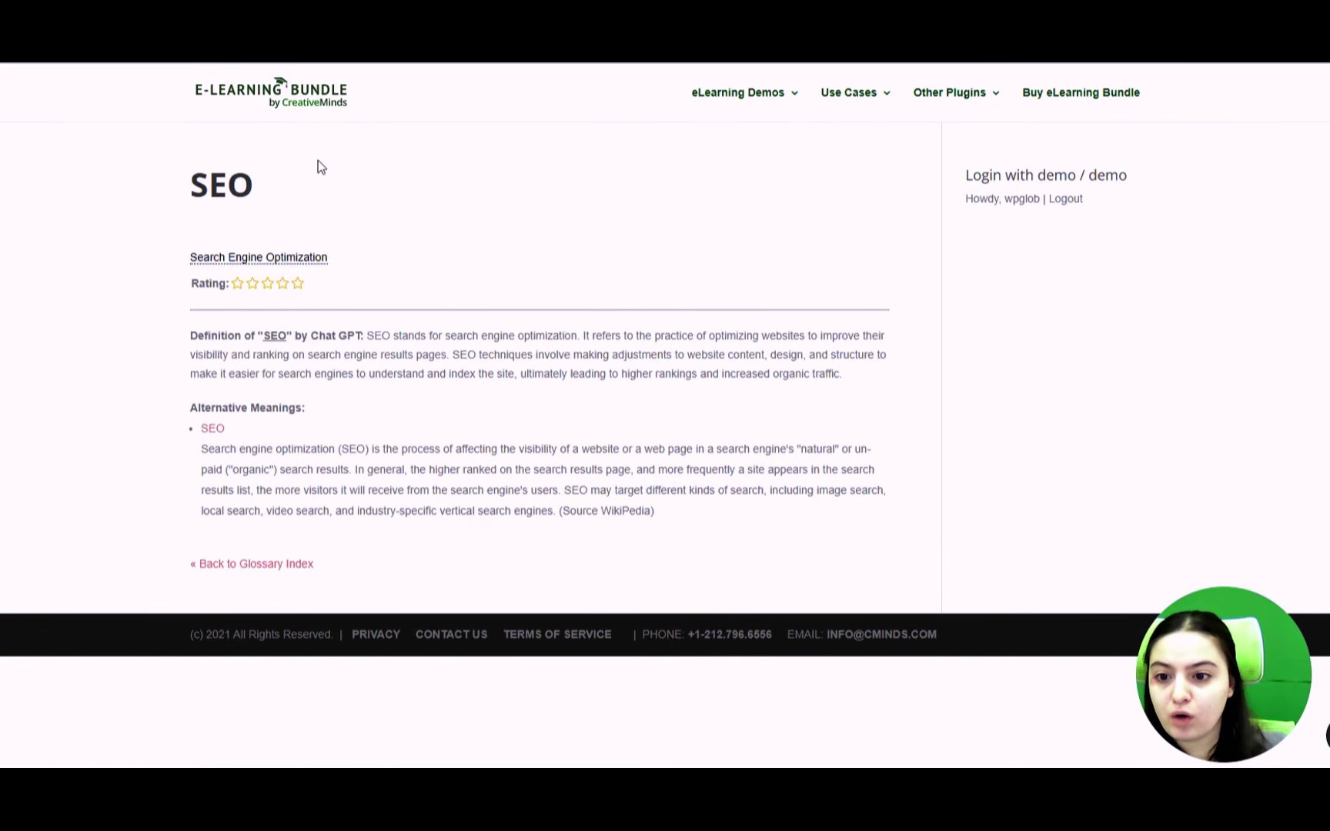
Step: Open the Tooltip section of the CM Tooltip Glossary Ecommerce plugin's settings
mouse_move(257, 237)
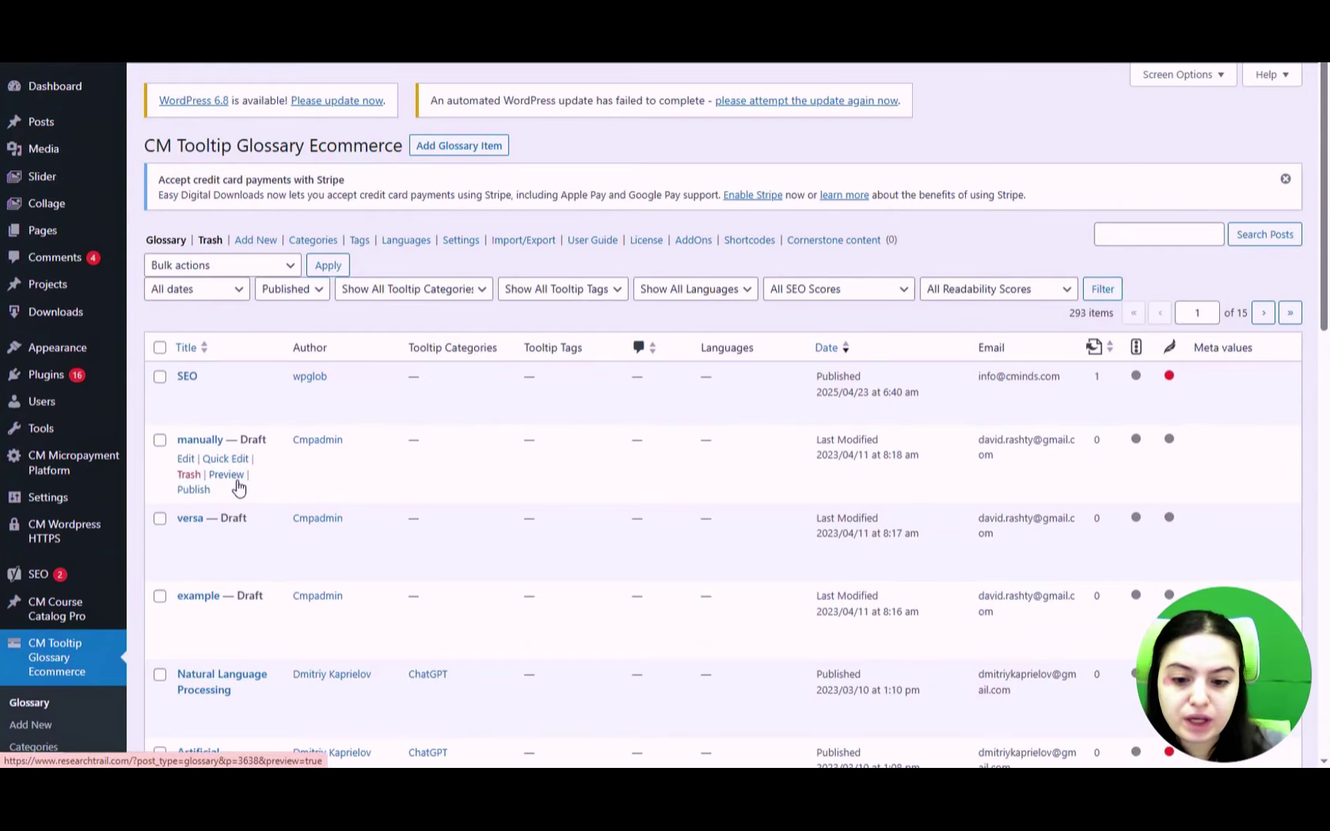
scroll(100, 538, down, 5)
scroll(85, 569, down, 1)
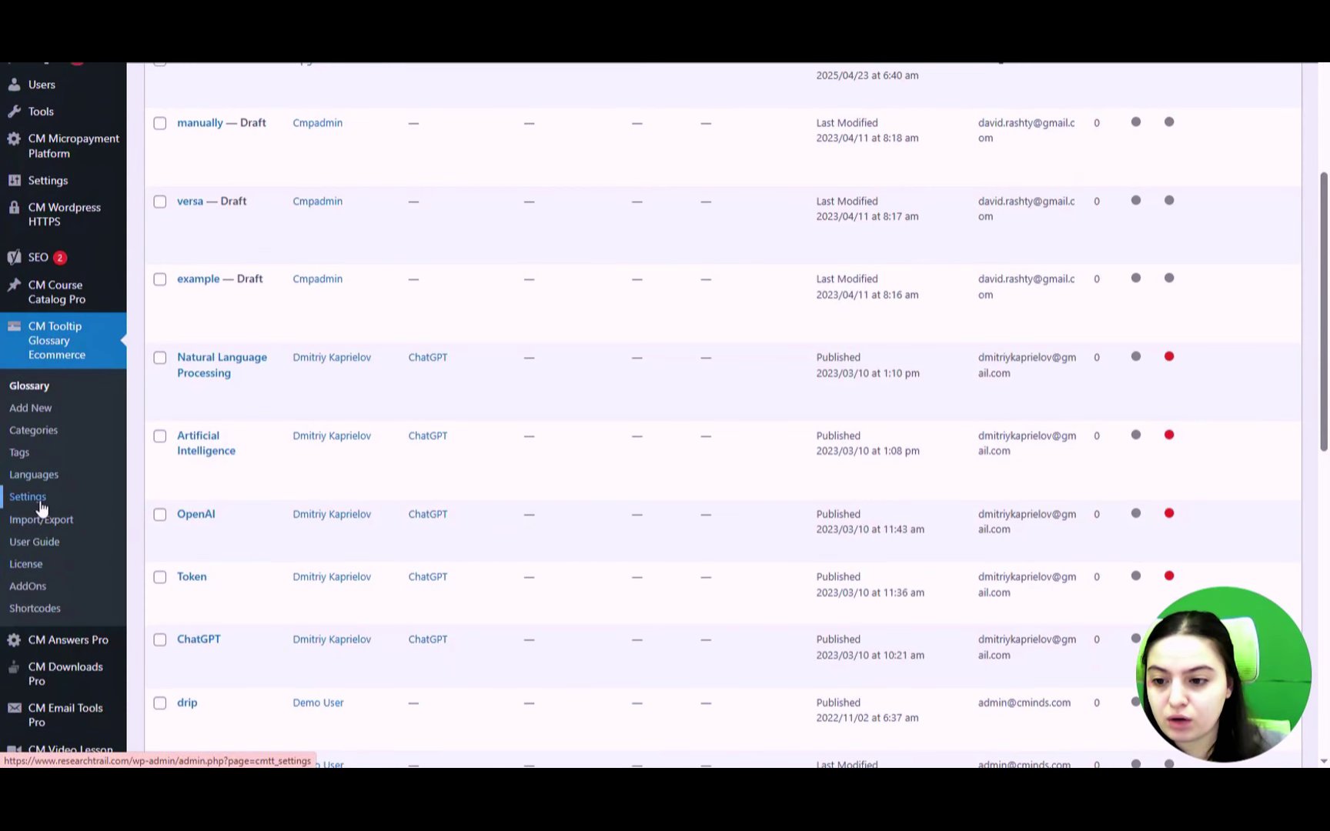
click(27, 497)
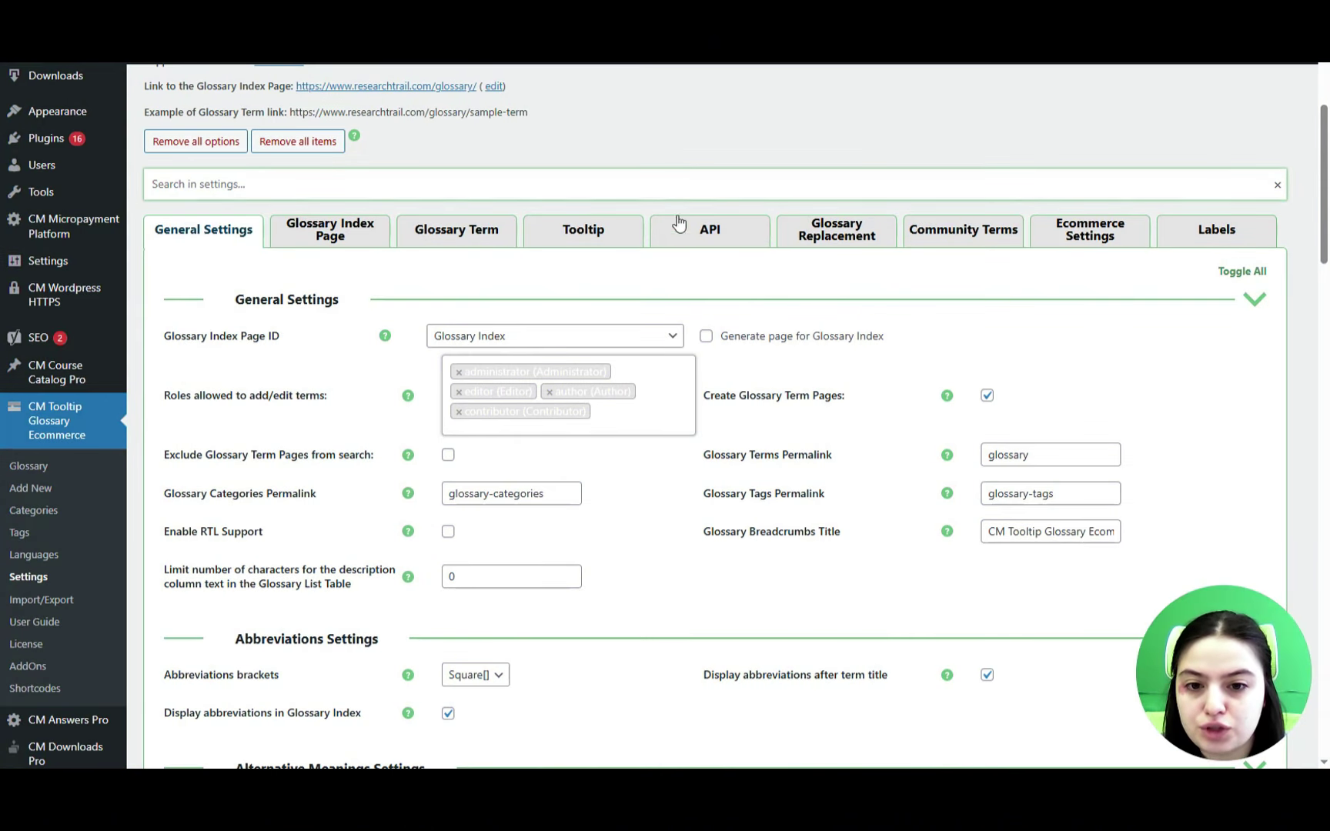
click(625, 240)
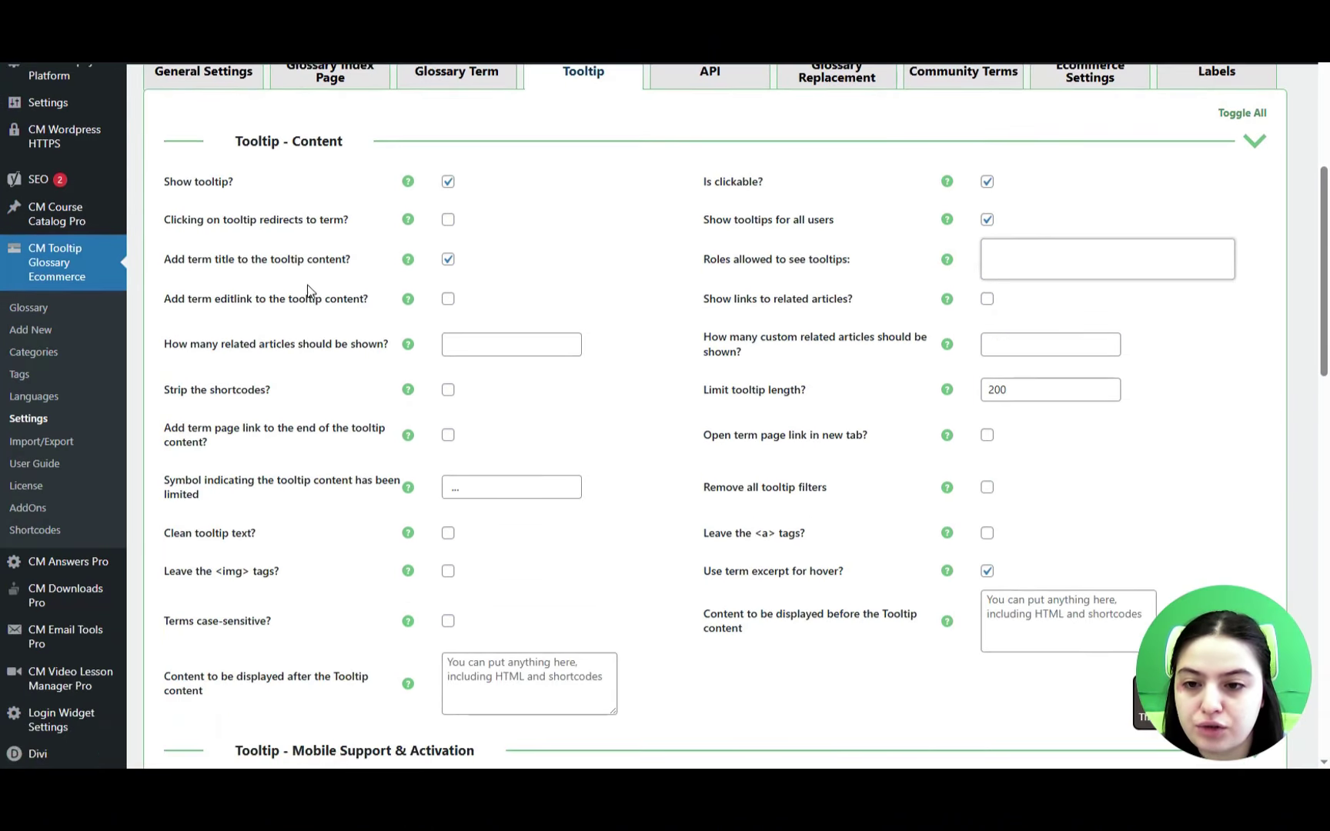
Step: Set the tooltip background color to the orange preset in the Tooltip - Styling section
scroll(268, 315, down, 8)
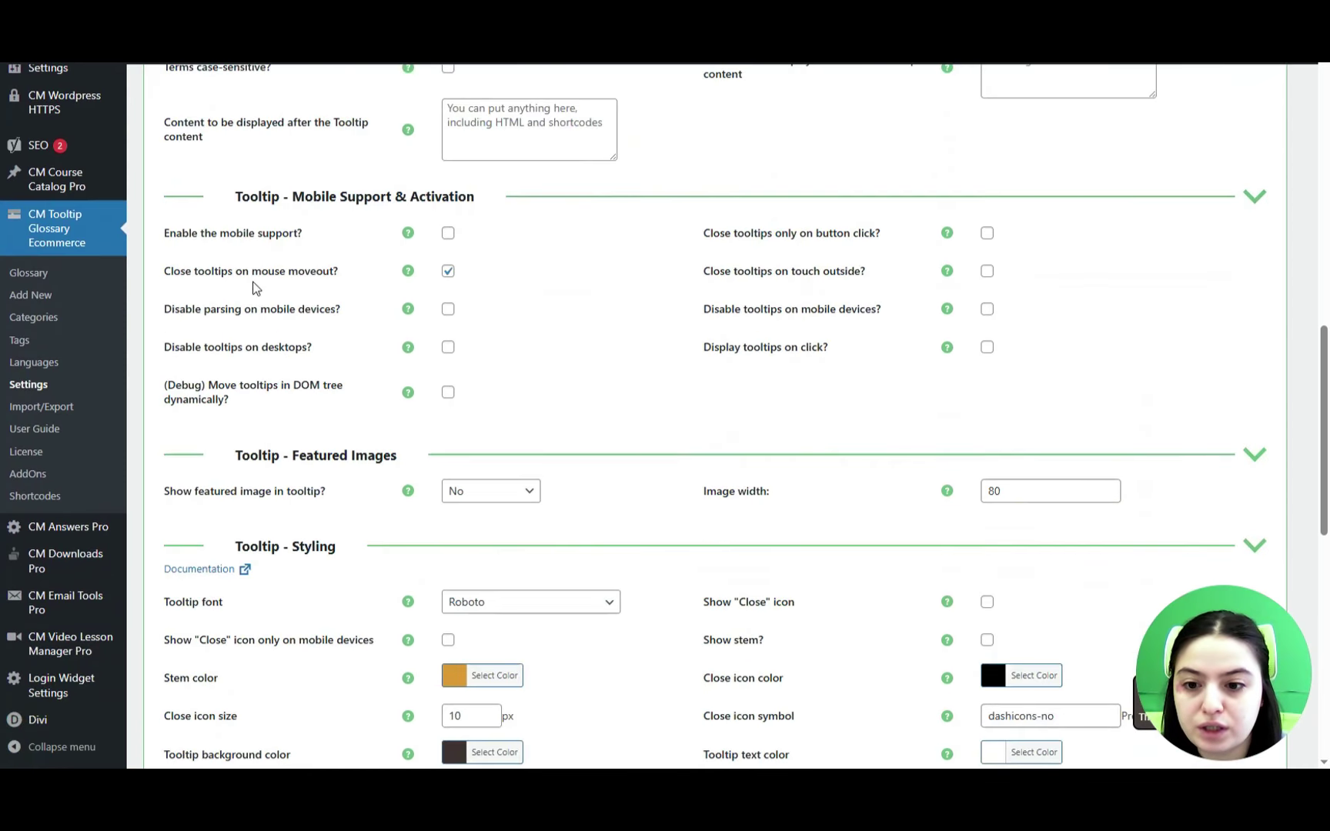
scroll(256, 298, down, 5)
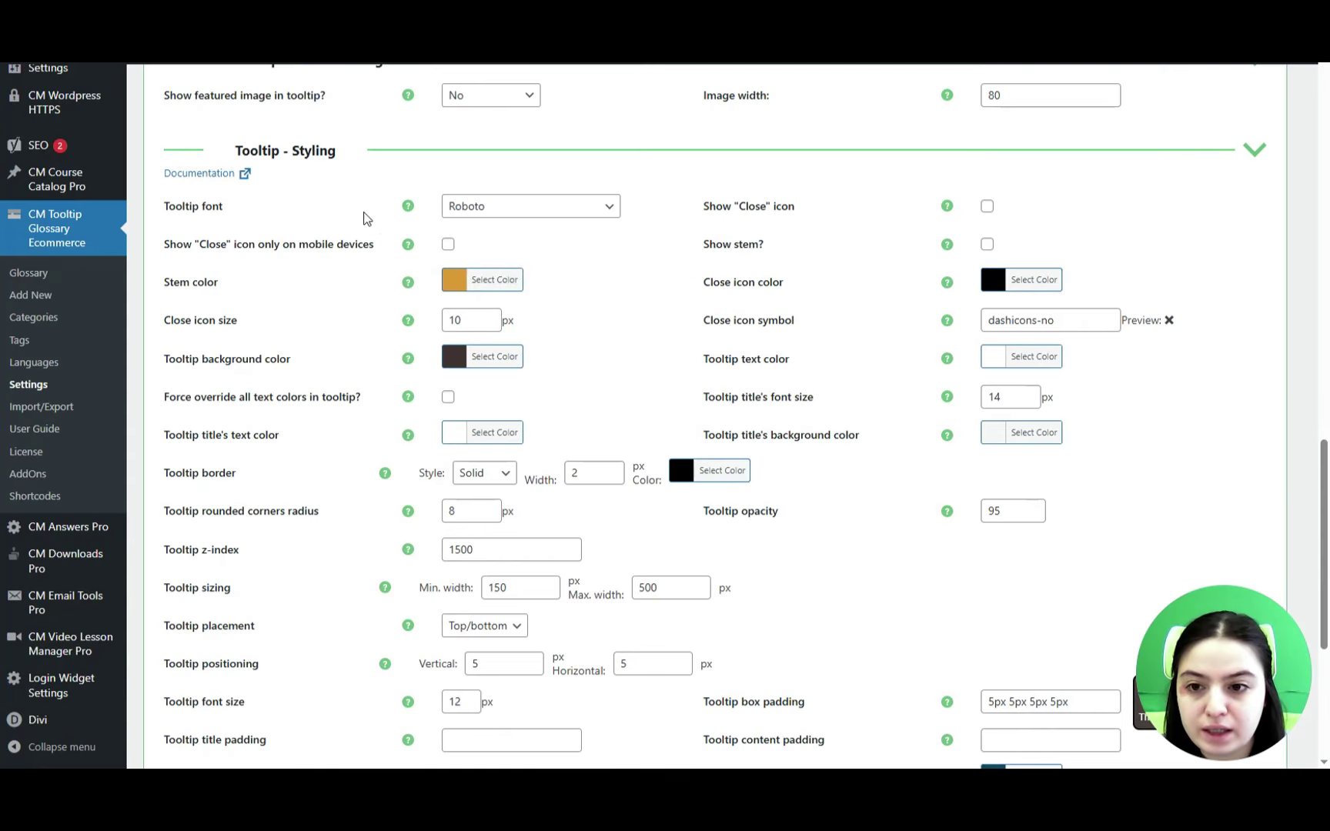
scroll(362, 220, down, 1)
scroll(342, 221, up, 1)
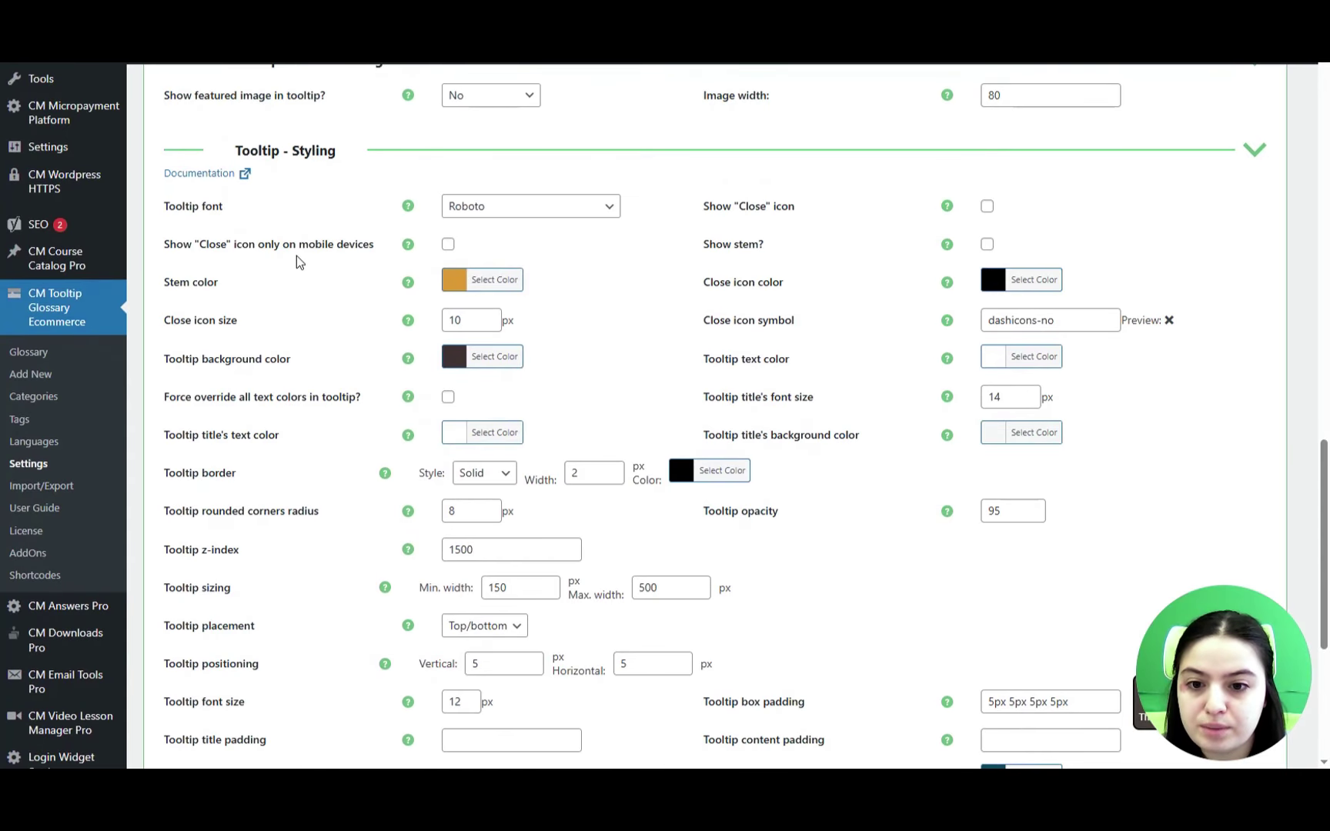
scroll(235, 284, up, 1)
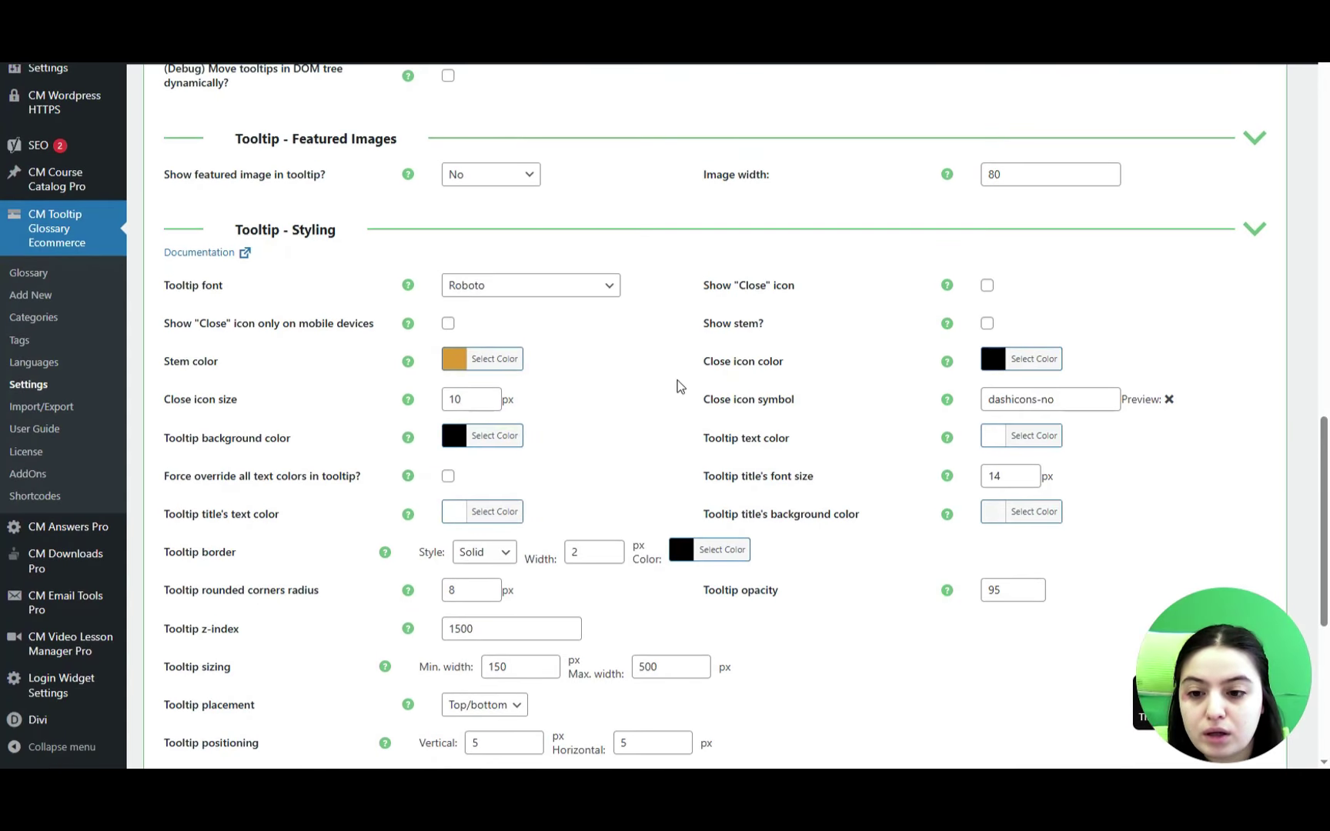
click(463, 445)
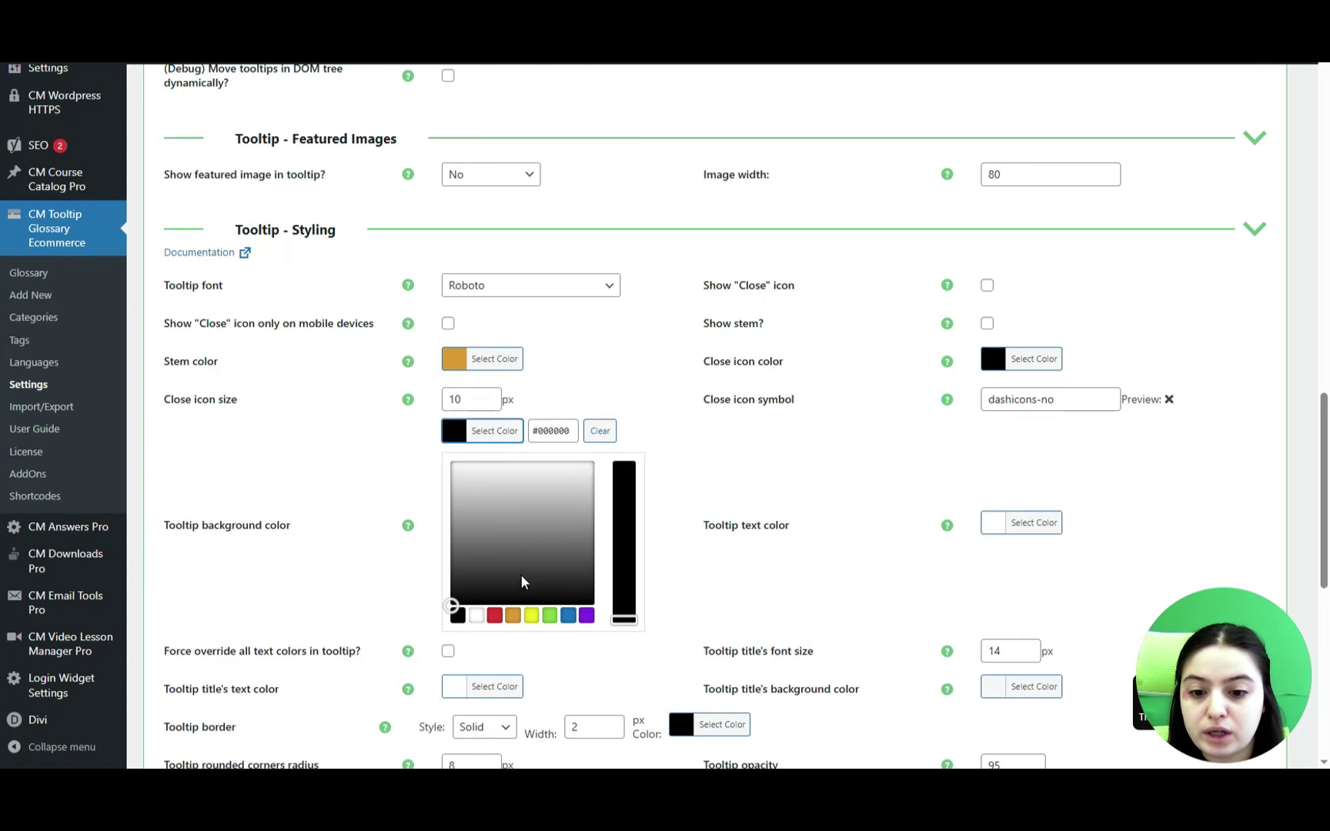
click(513, 615)
click(385, 432)
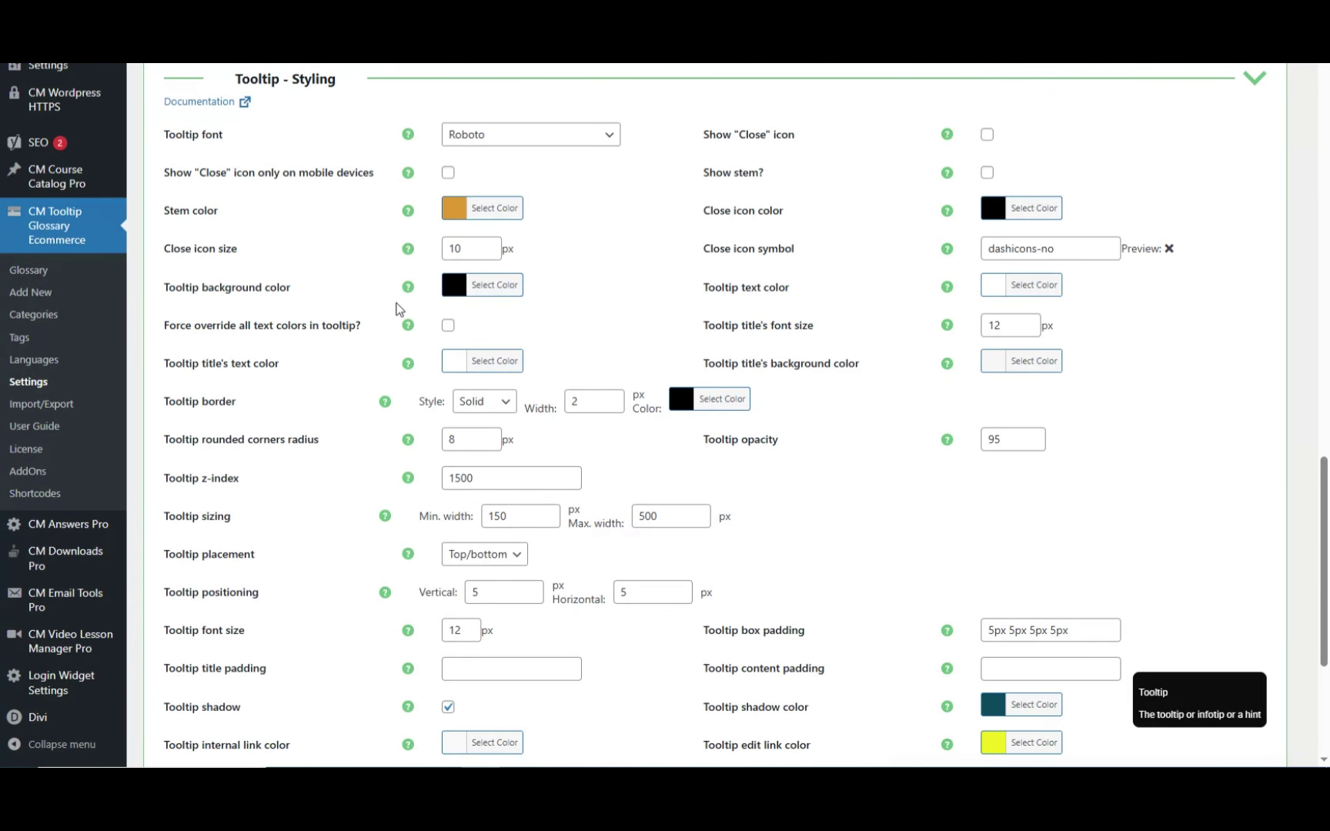
Step: Set the tooltip background color to a slightly darker shade of the green preset, #76c63d
click(467, 289)
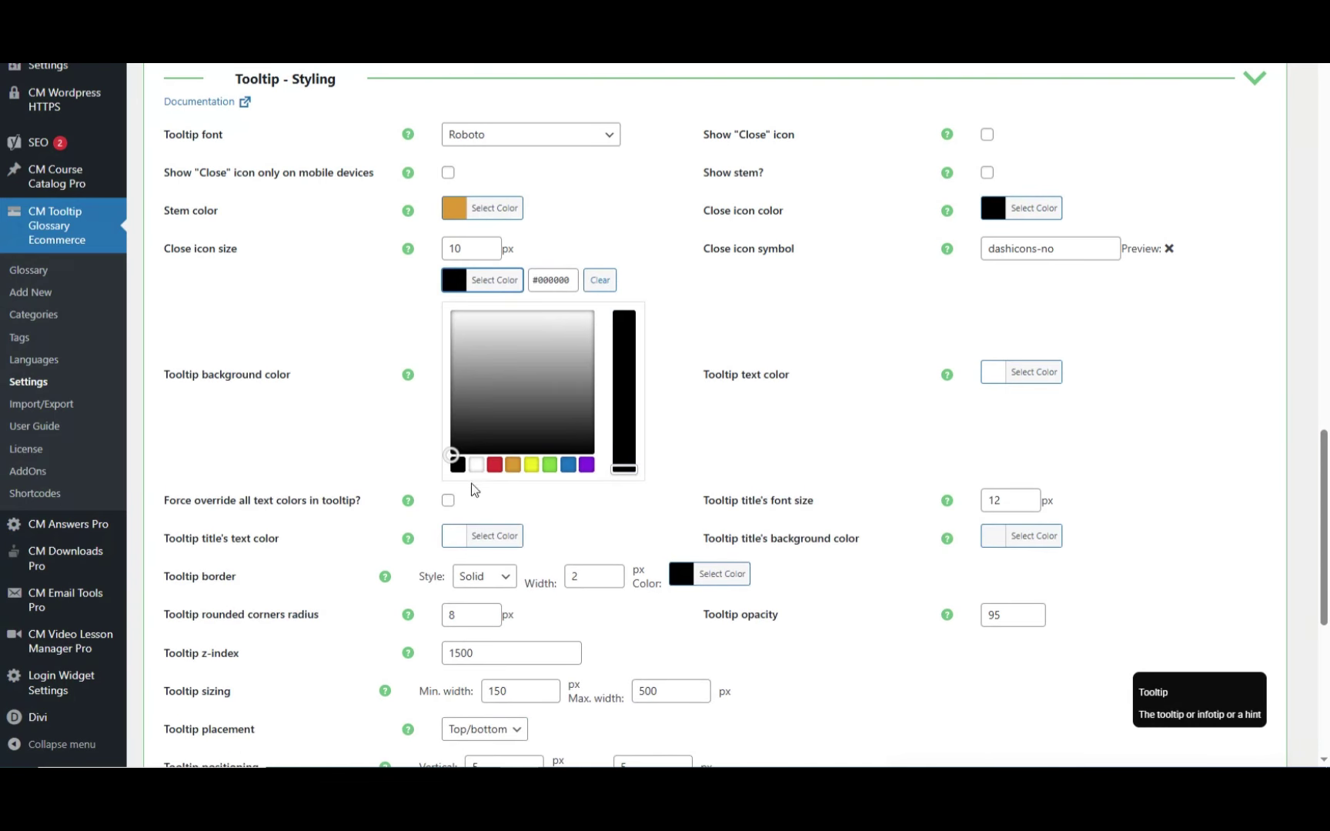
click(550, 464)
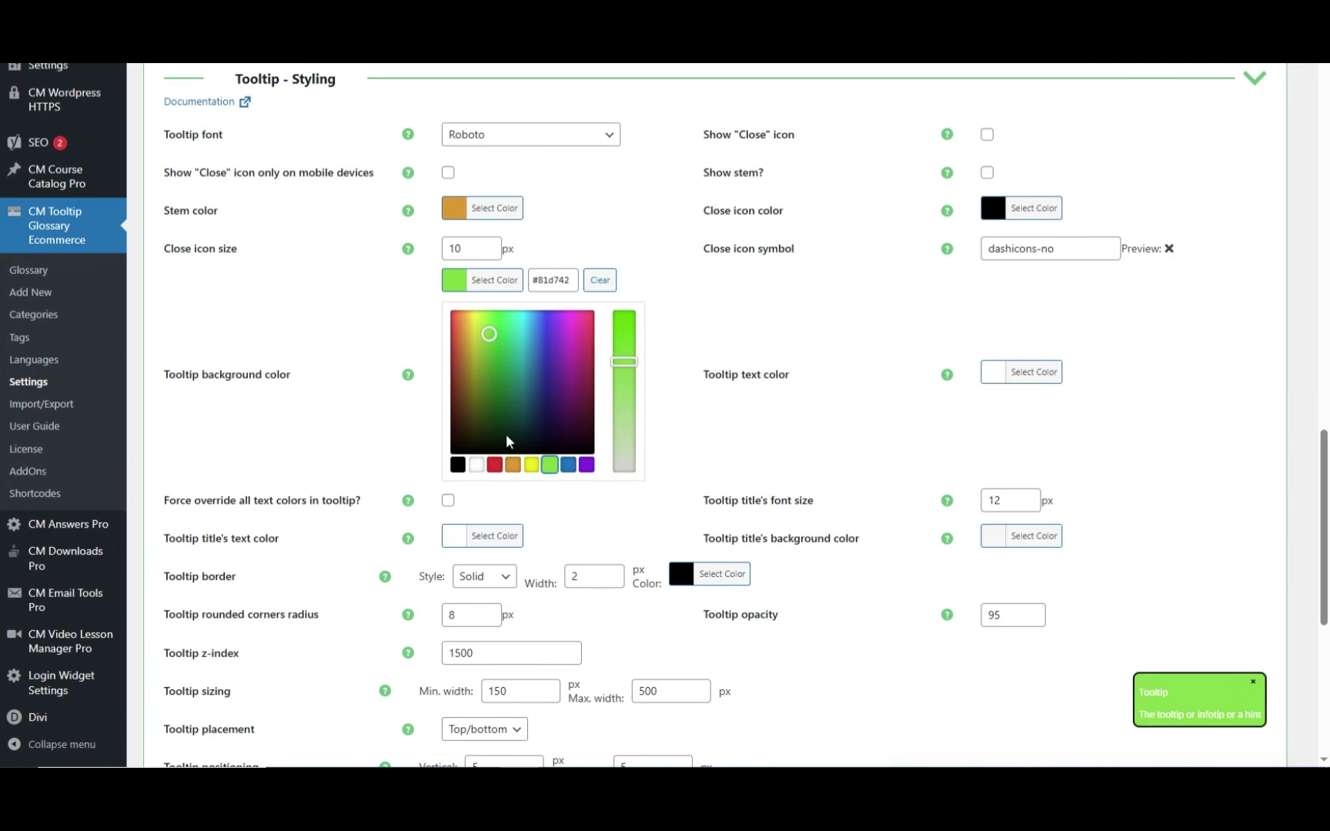
click(490, 341)
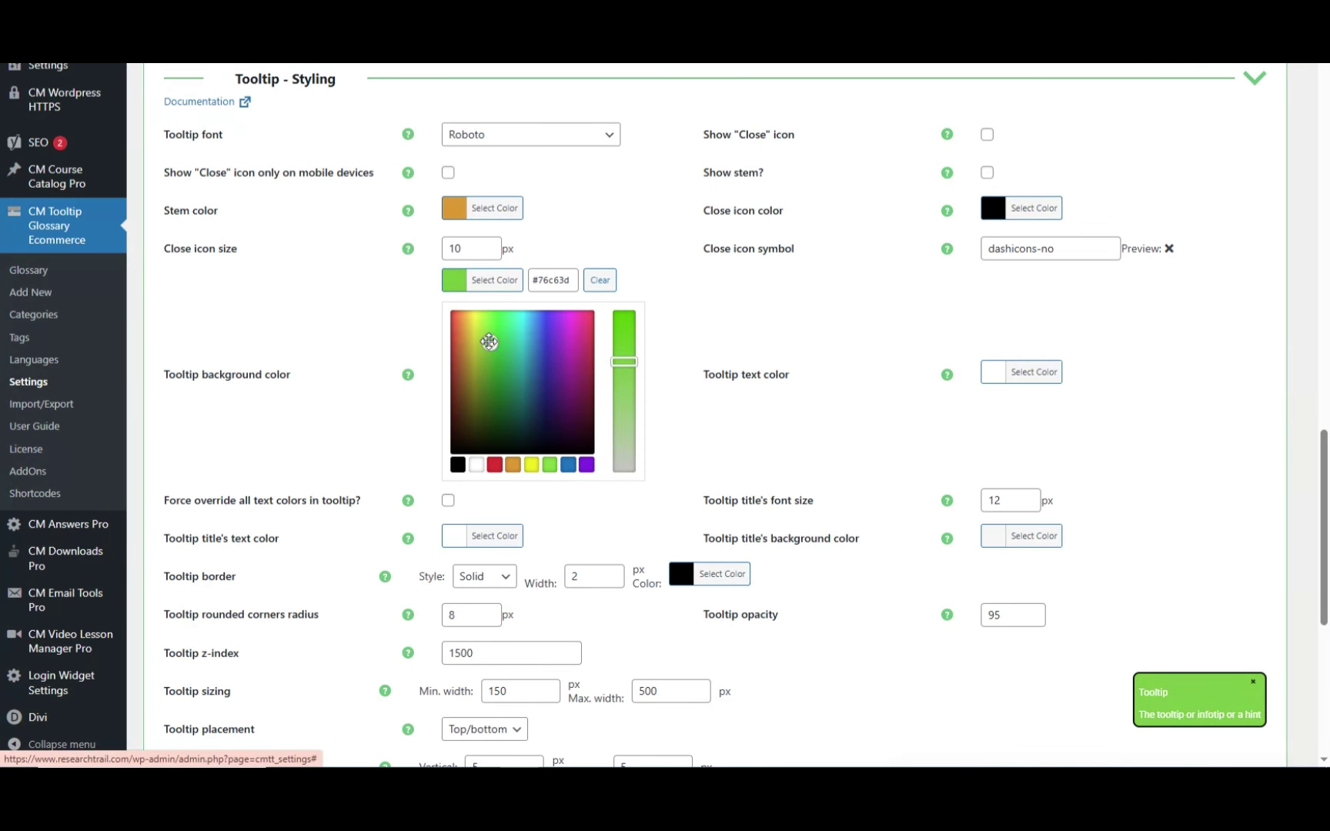
click(625, 196)
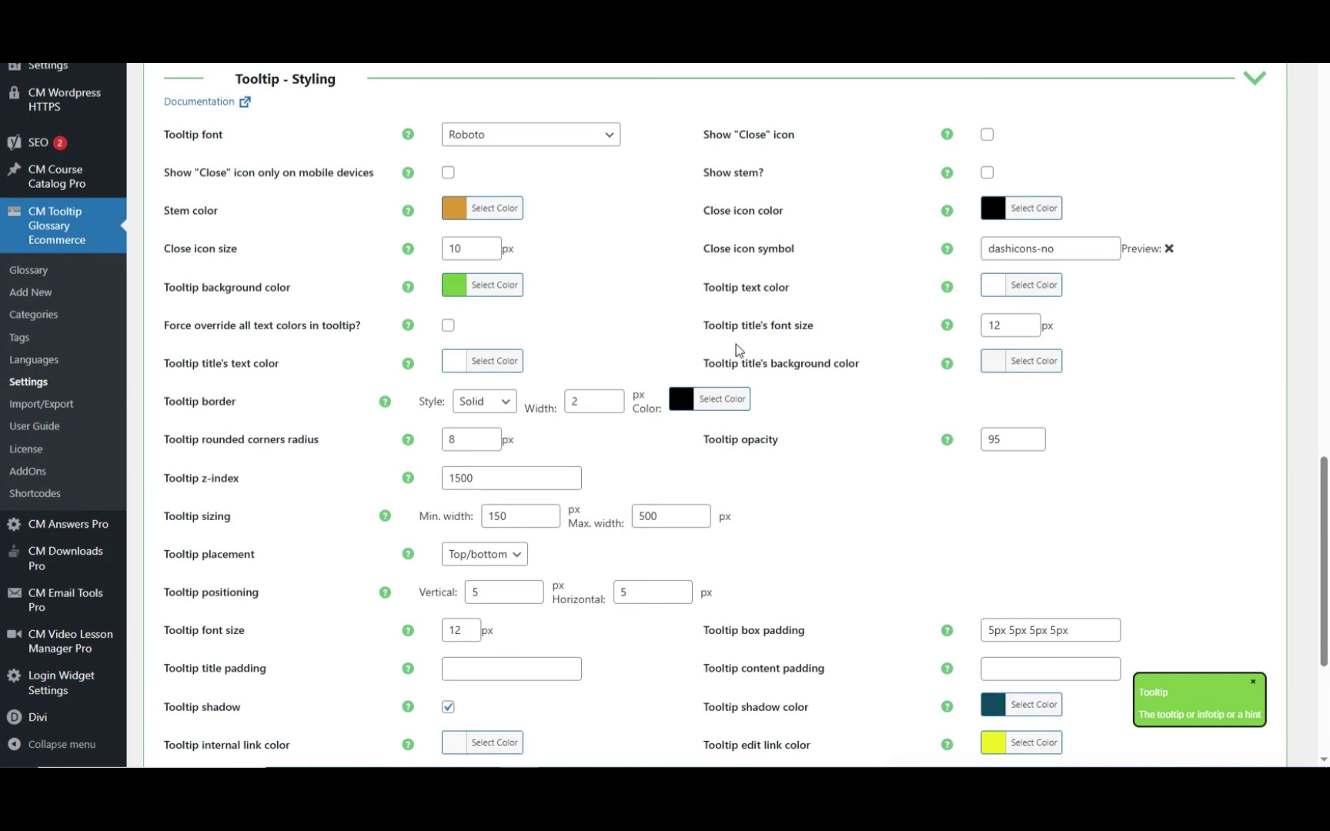
Step: Set the tooltip text color to black
click(1005, 287)
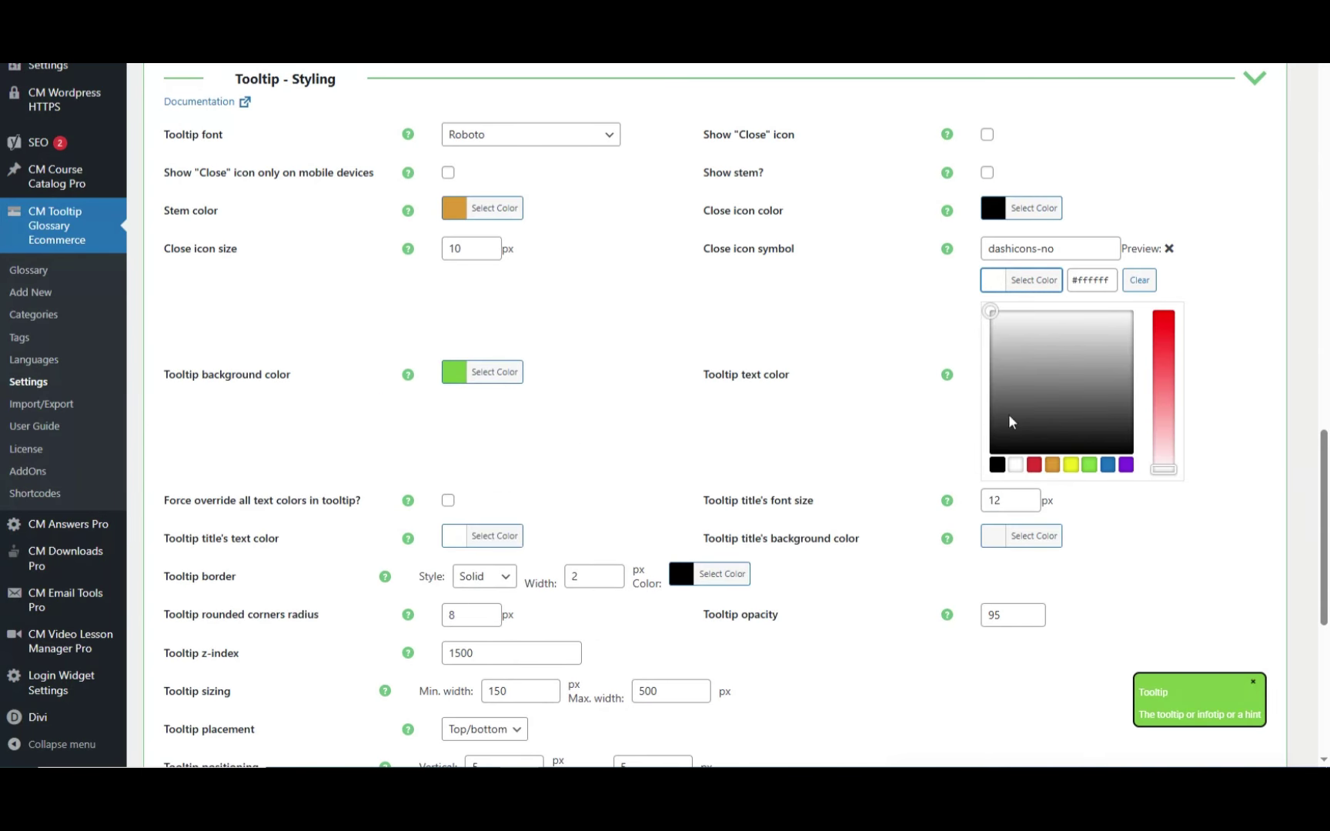
click(996, 464)
click(865, 424)
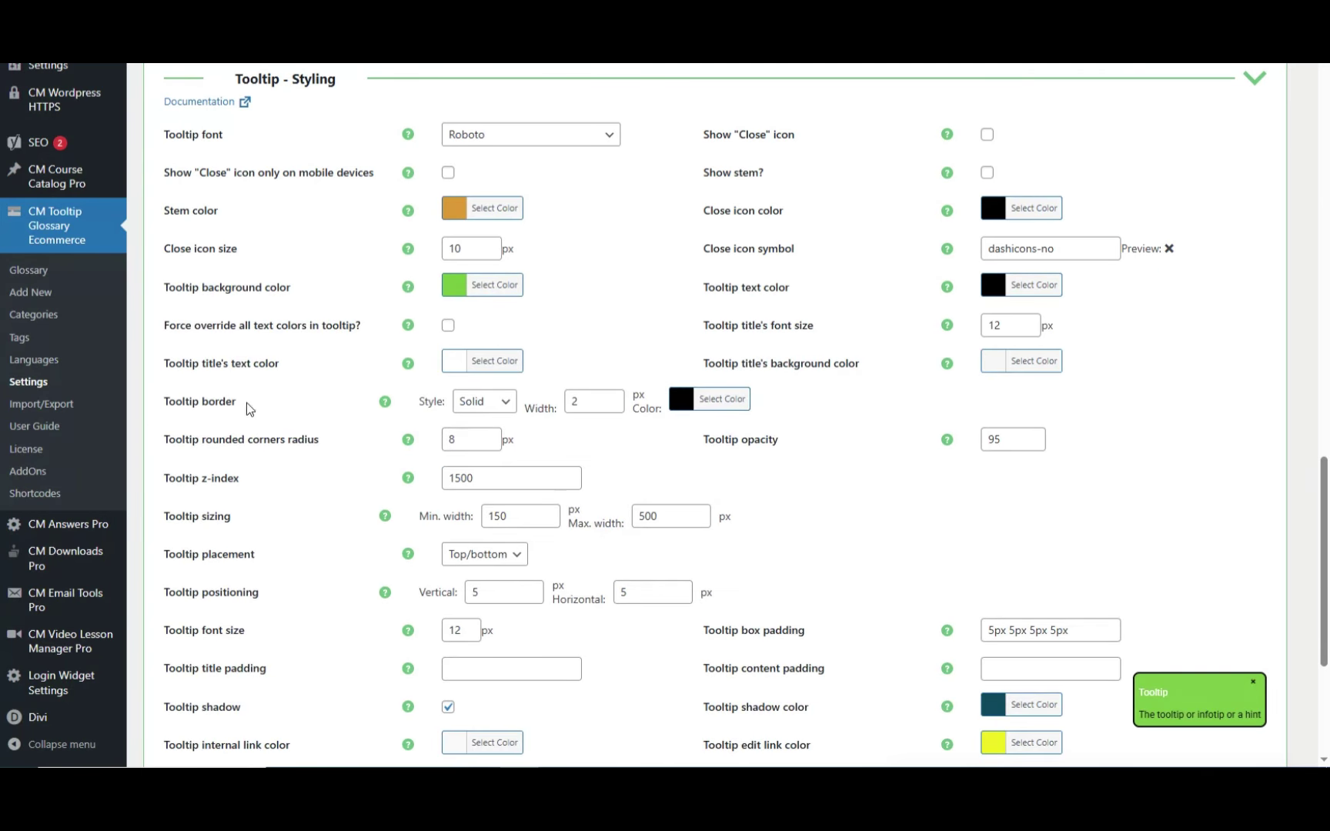
Step: Set the tooltip border color to the orange preset, #dd9933
mouse_move(407, 363)
click(721, 399)
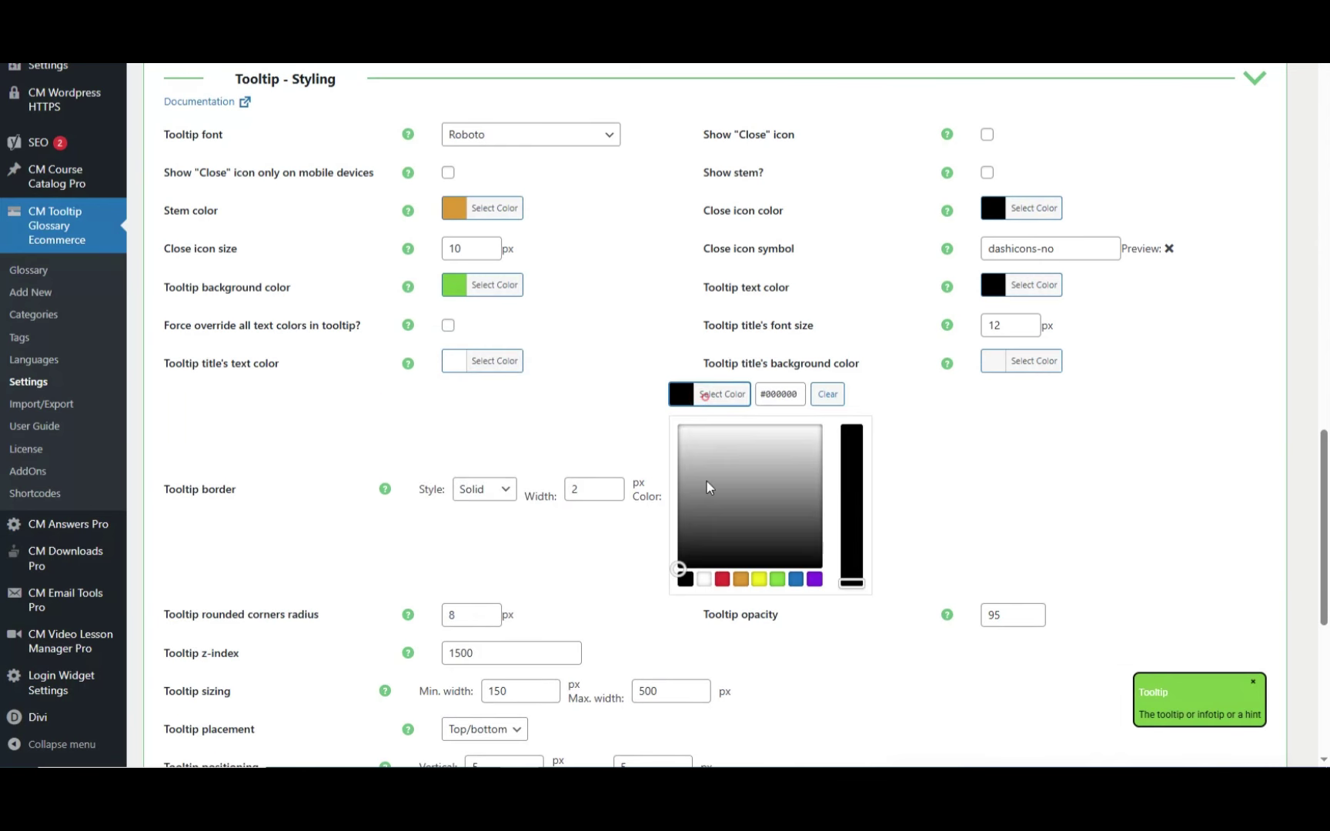
click(740, 578)
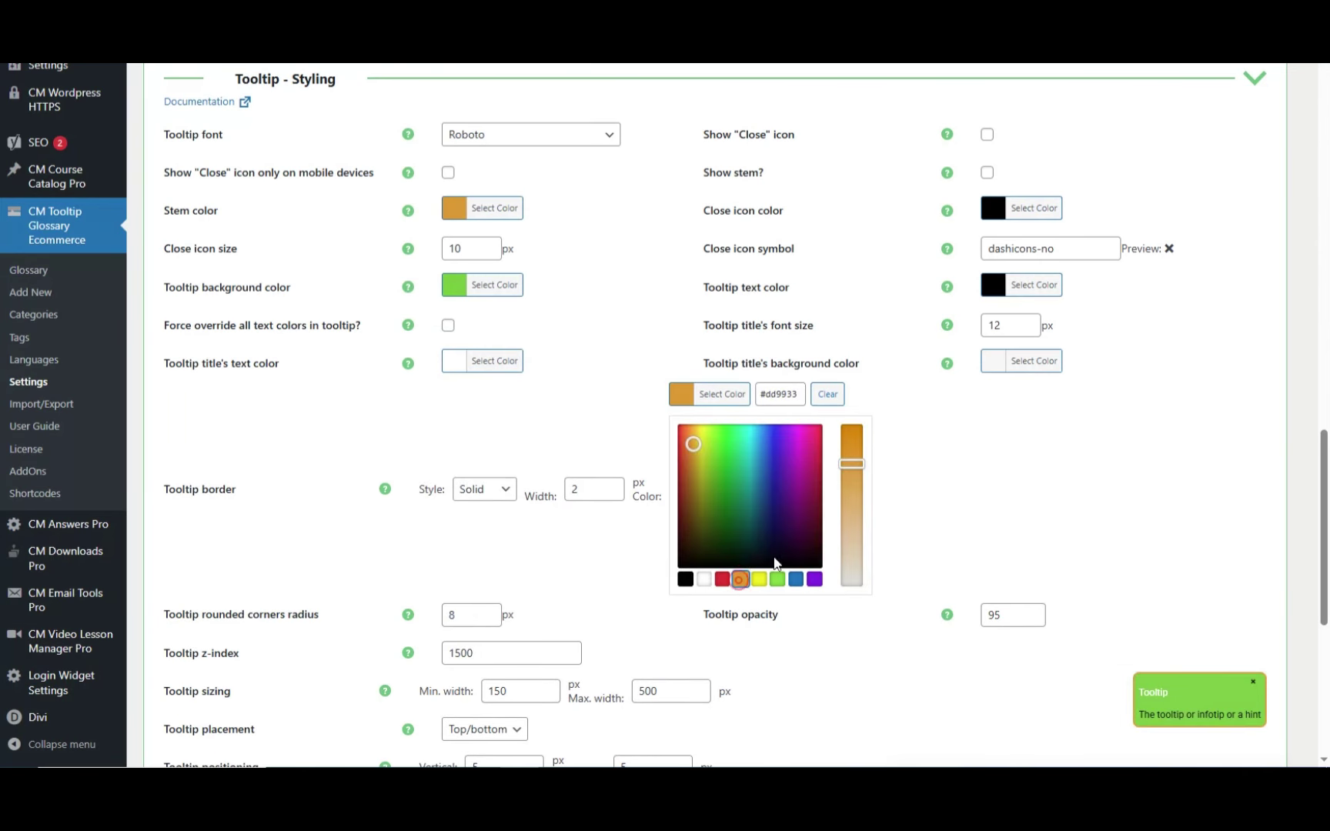
click(1026, 394)
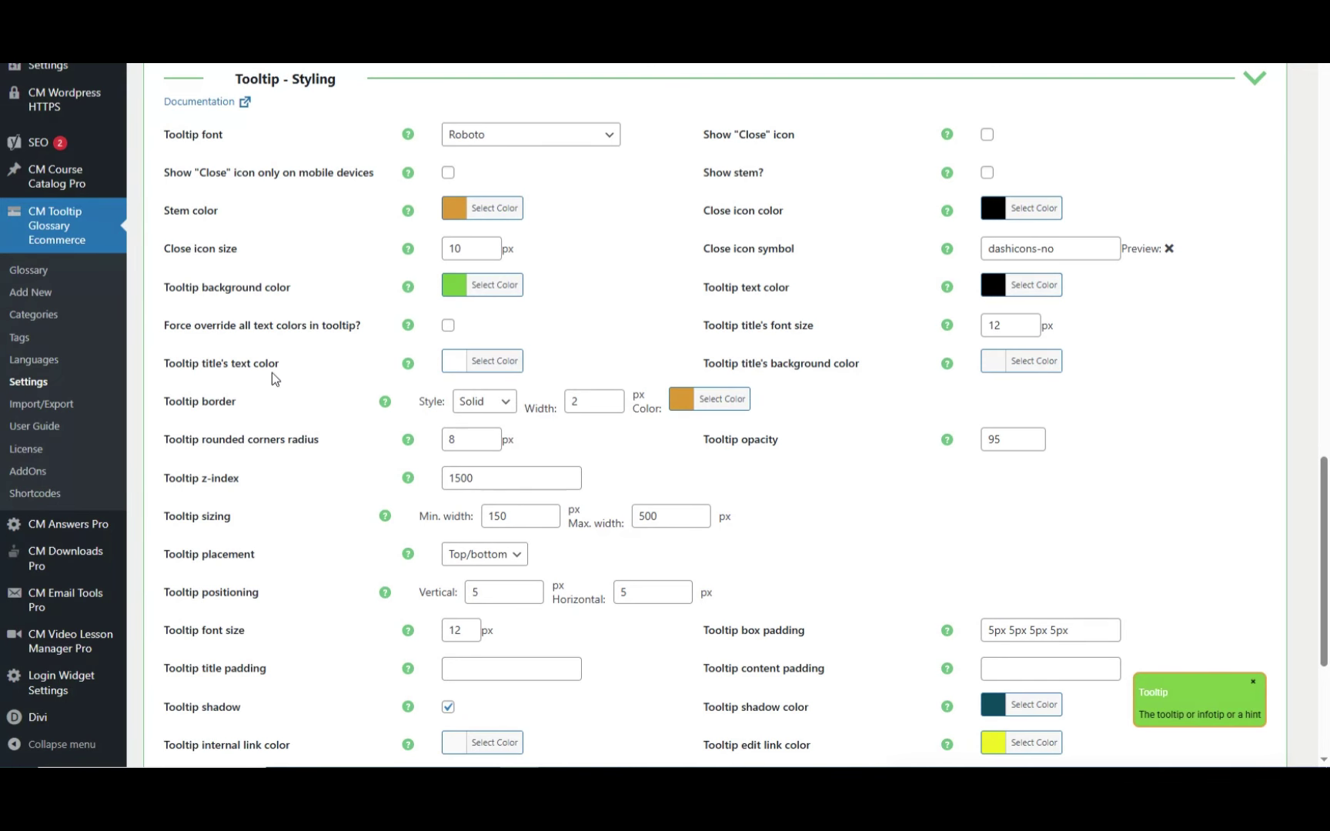
Step: Set the tooltip title's text color to black
click(449, 363)
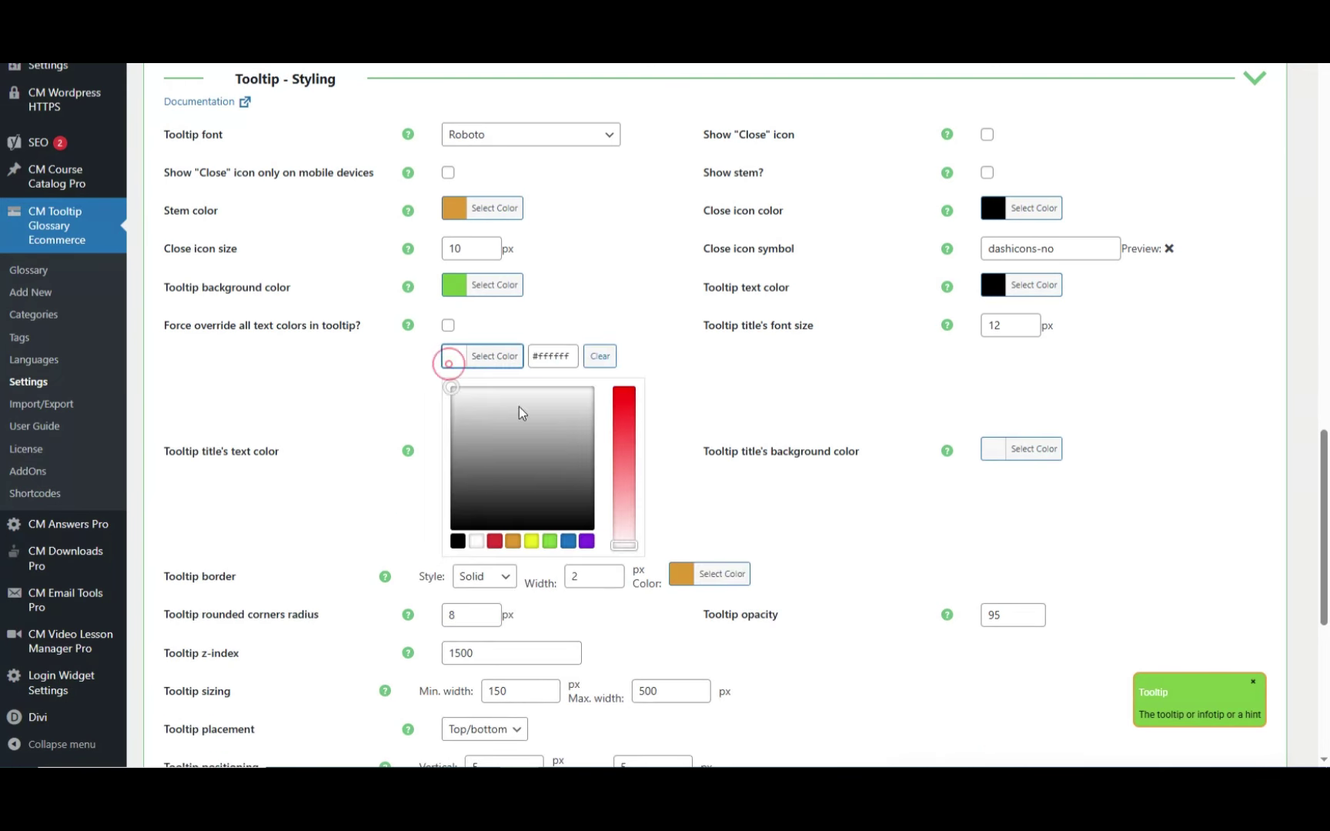
click(458, 541)
click(775, 394)
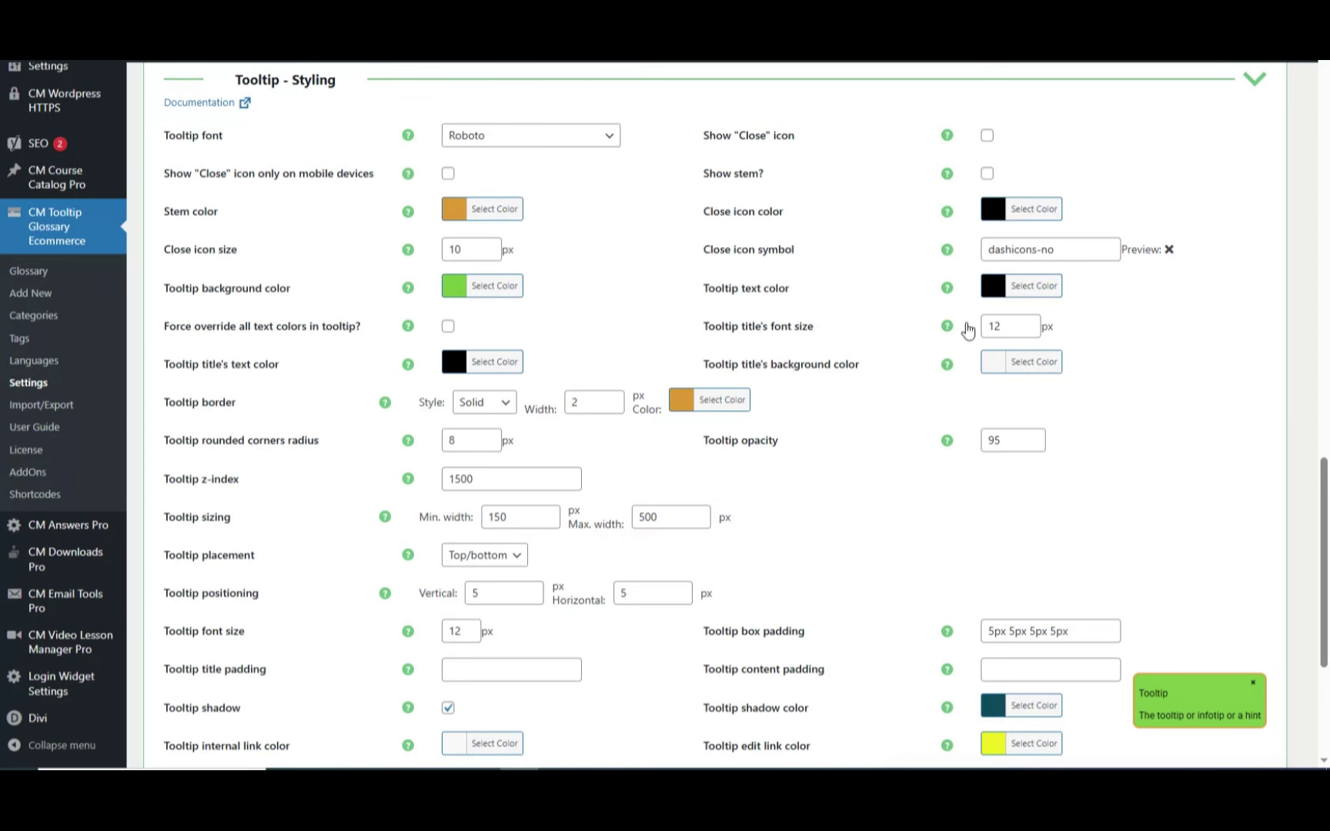
Step: Increase the tooltip title's font size and save the tooltip settings
click(1029, 322)
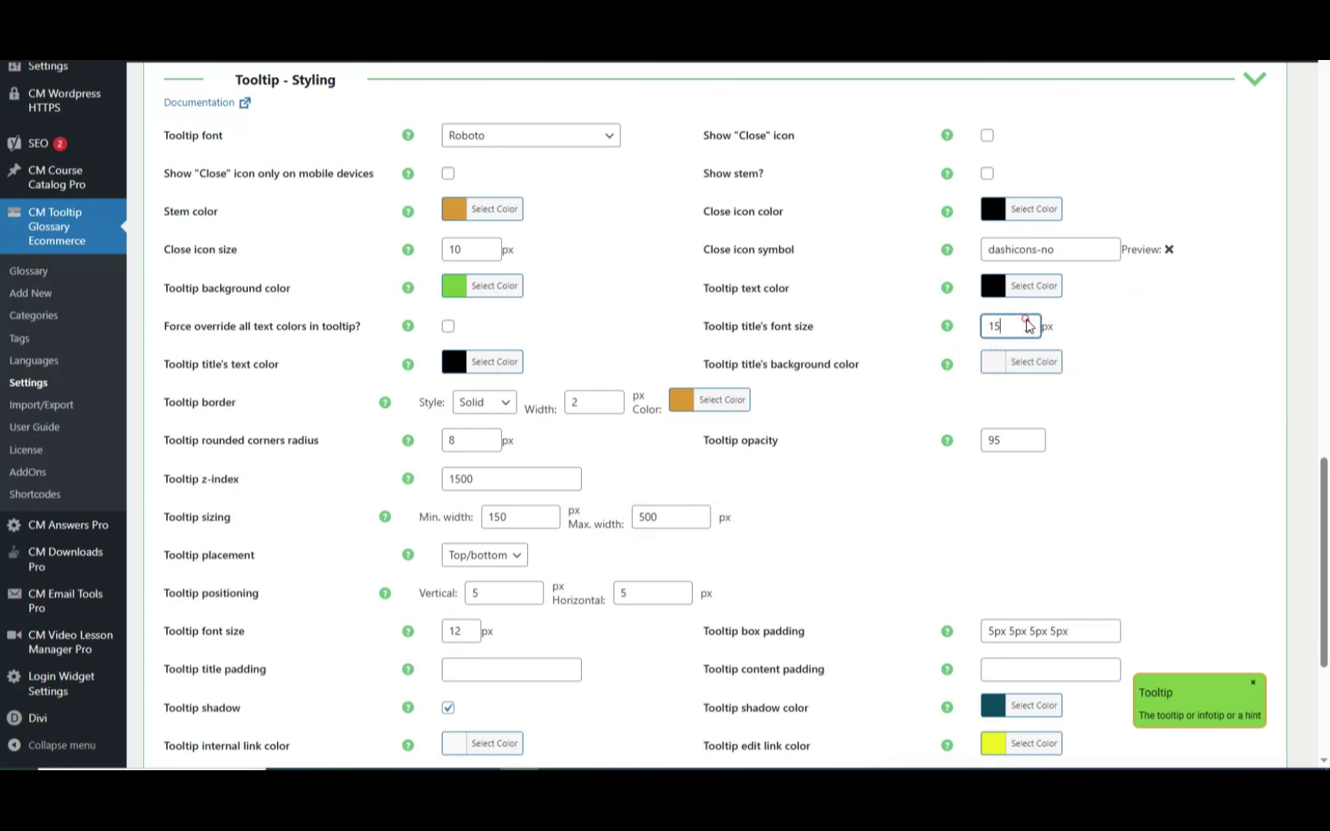
click(1027, 321)
scroll(320, 462, down, 2)
scroll(311, 490, down, 2)
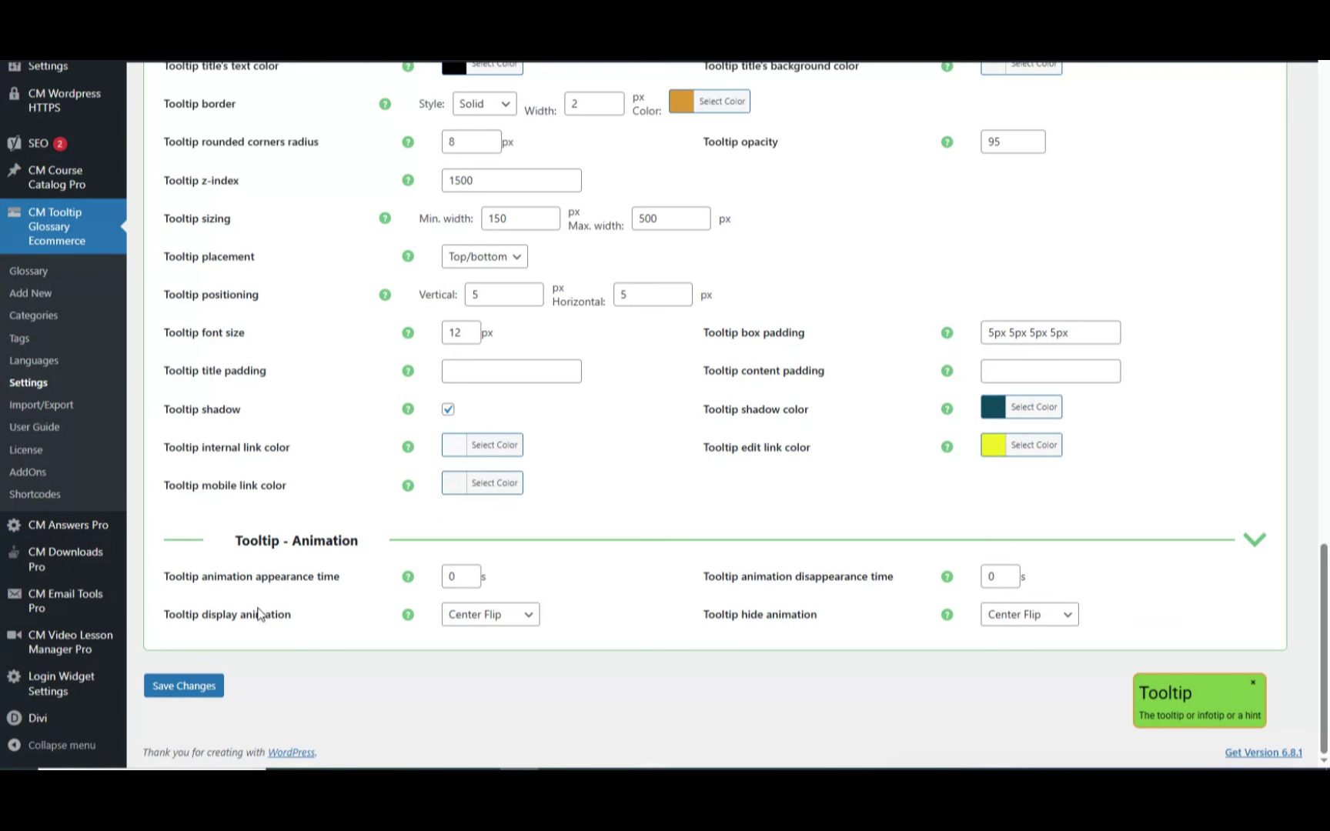
click(162, 691)
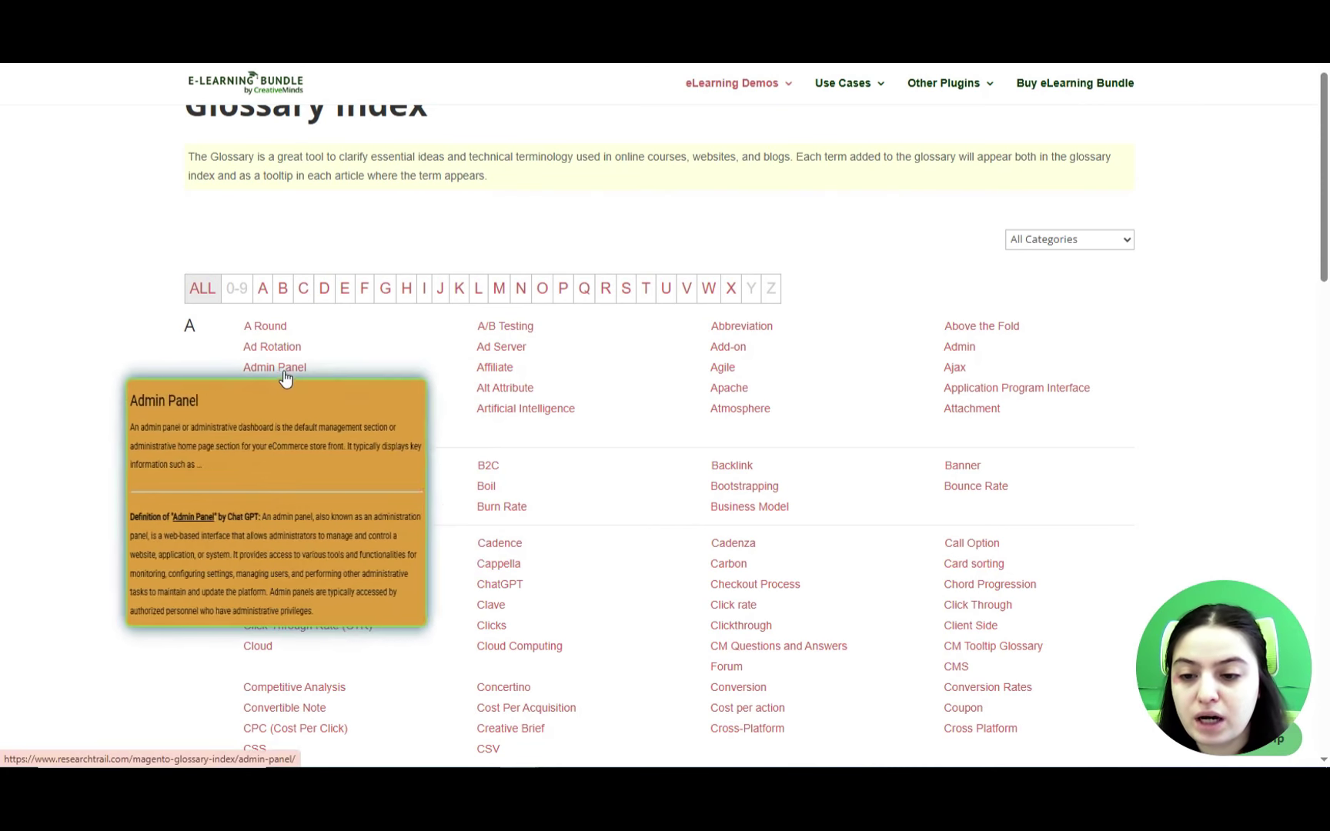
Step: Preview a term's tooltip on the public Glossary Index page and review the plugin's Tooltip - Content options
mouse_move(497, 391)
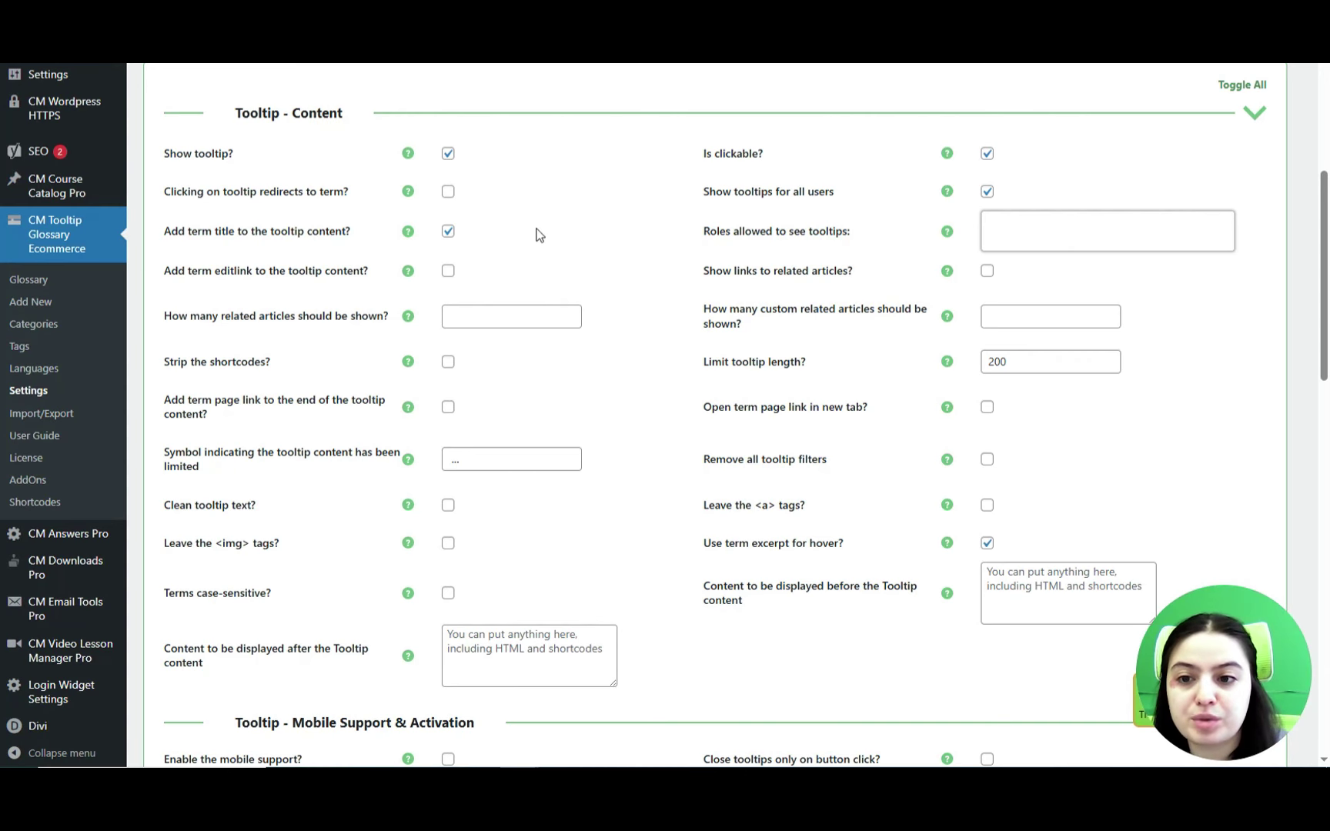
scroll(569, 237, down, 1)
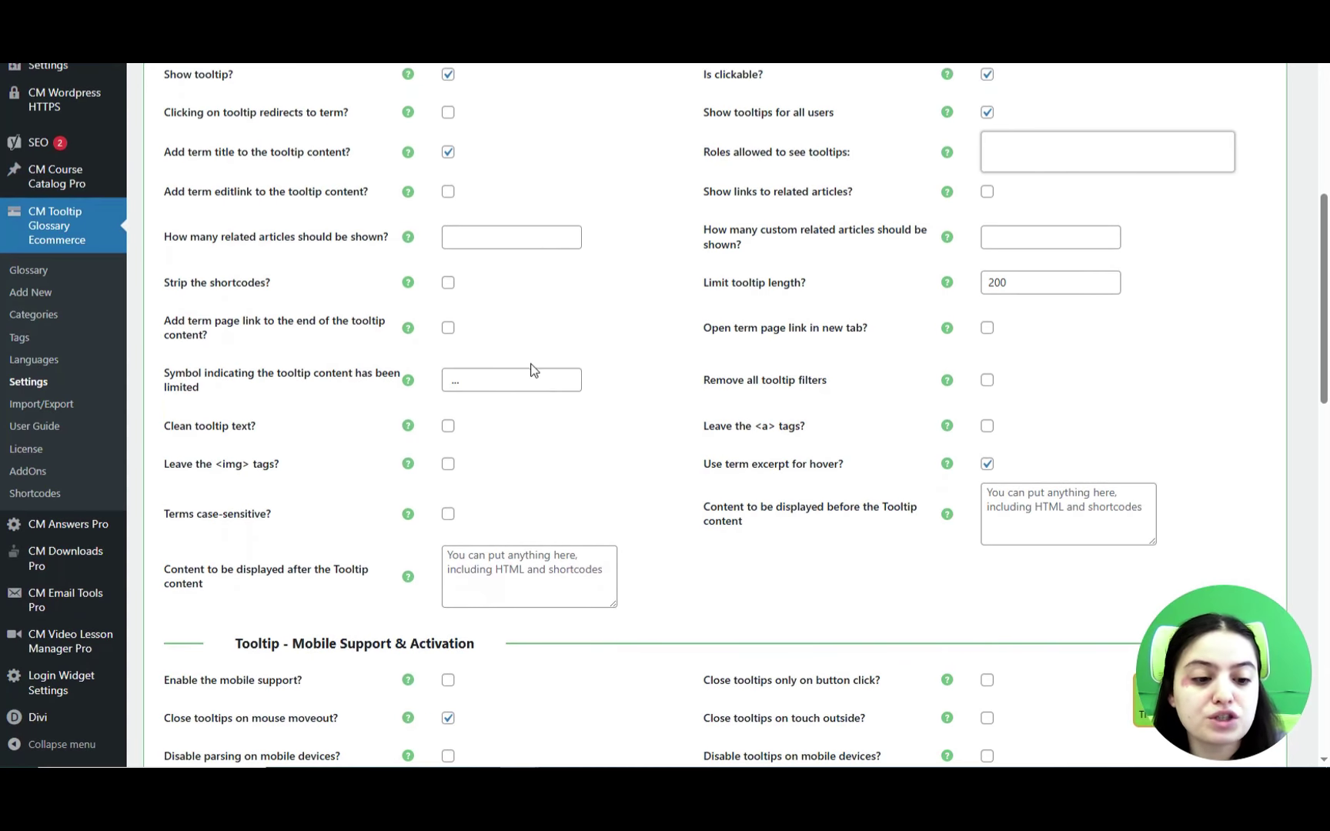
scroll(529, 381, down, 2)
scroll(504, 415, up, 1)
scroll(499, 445, up, 1)
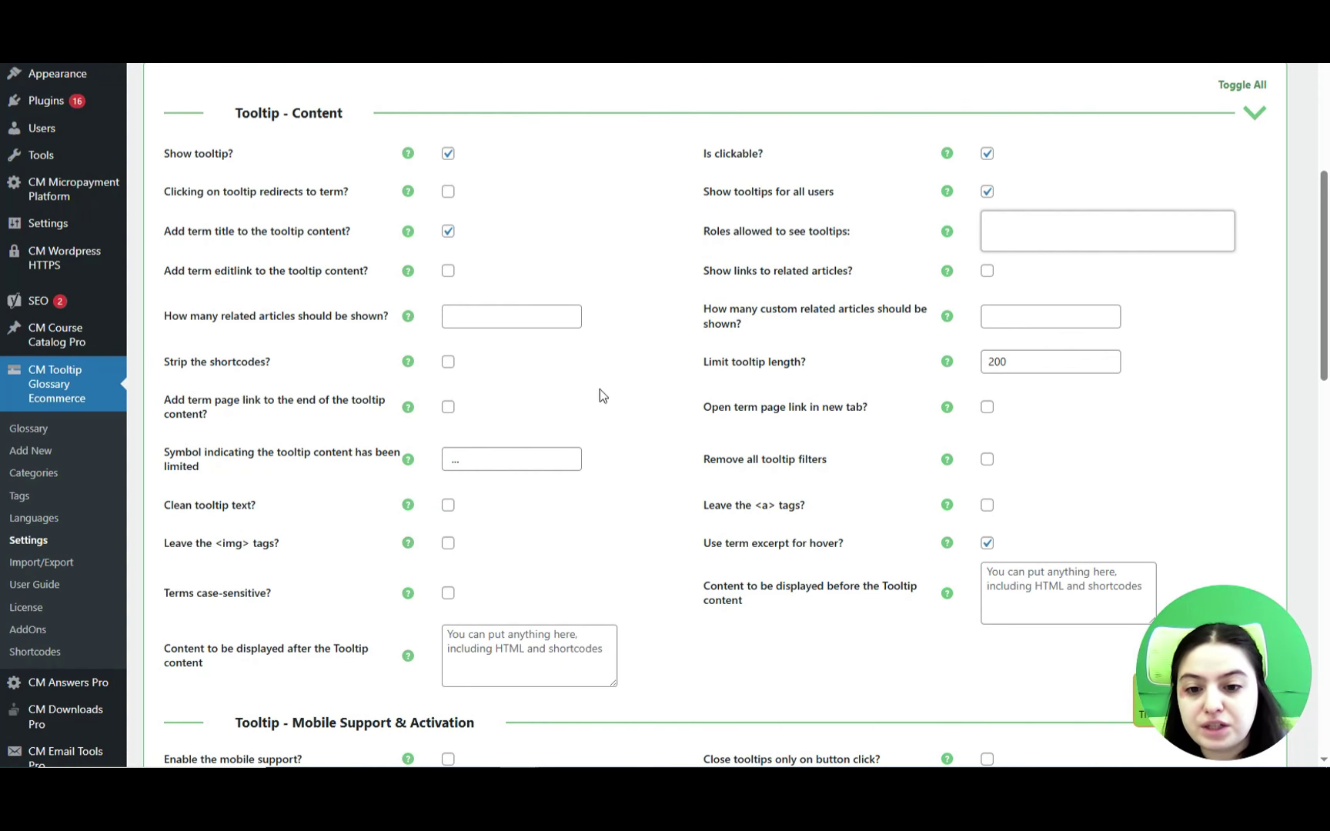
scroll(632, 344, up, 3)
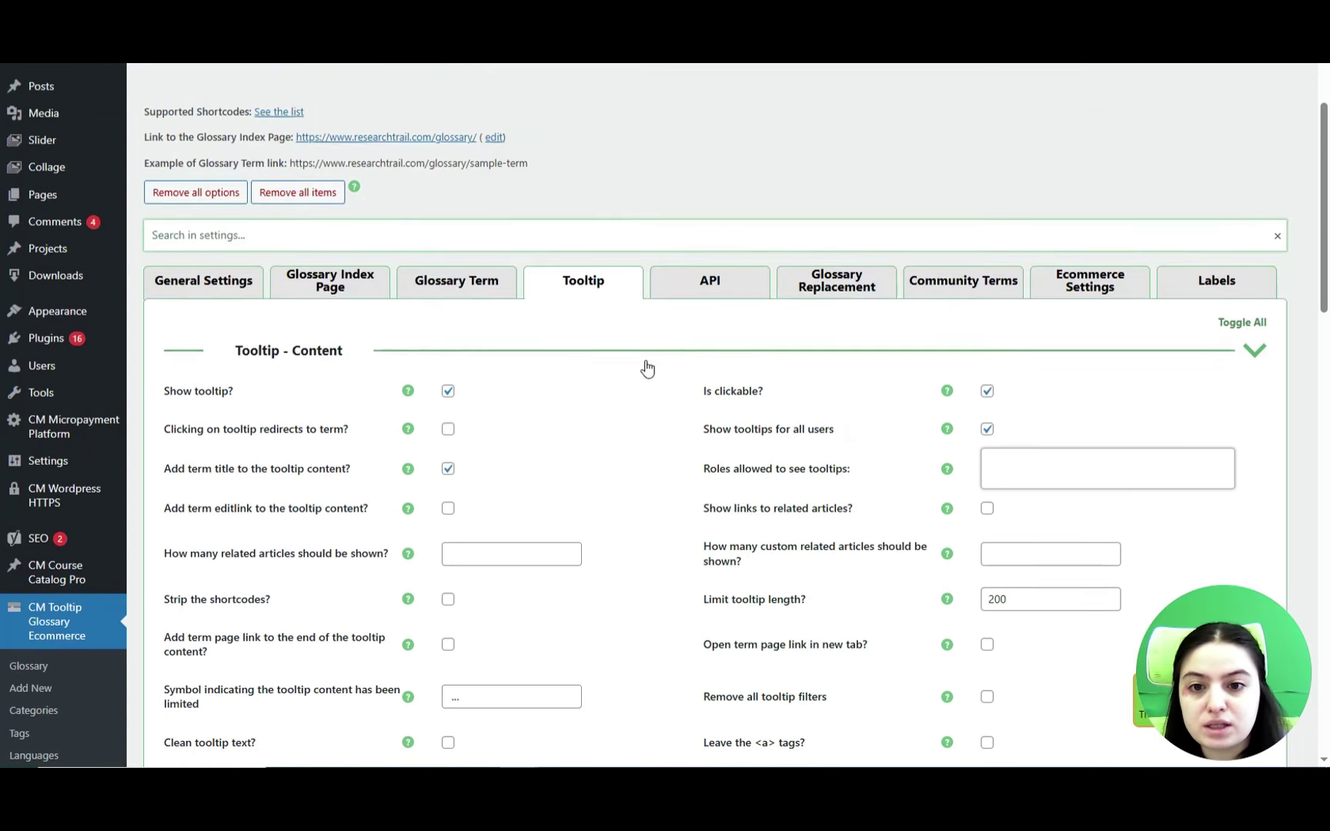
Step: Open the Glossary Index Page settings and review their styling, definition, links, sharing and search options
click(358, 302)
scroll(500, 308, down, 2)
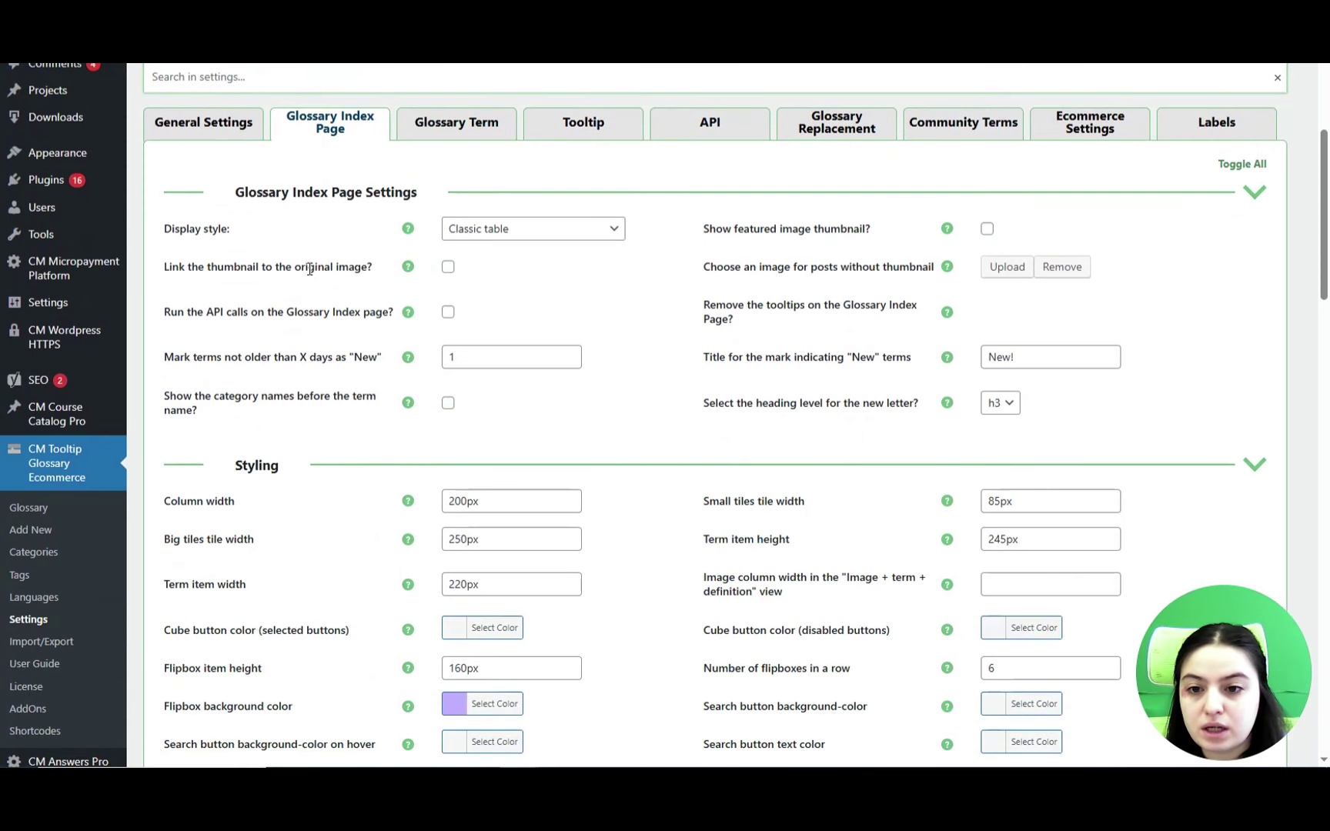
scroll(342, 362, down, 10)
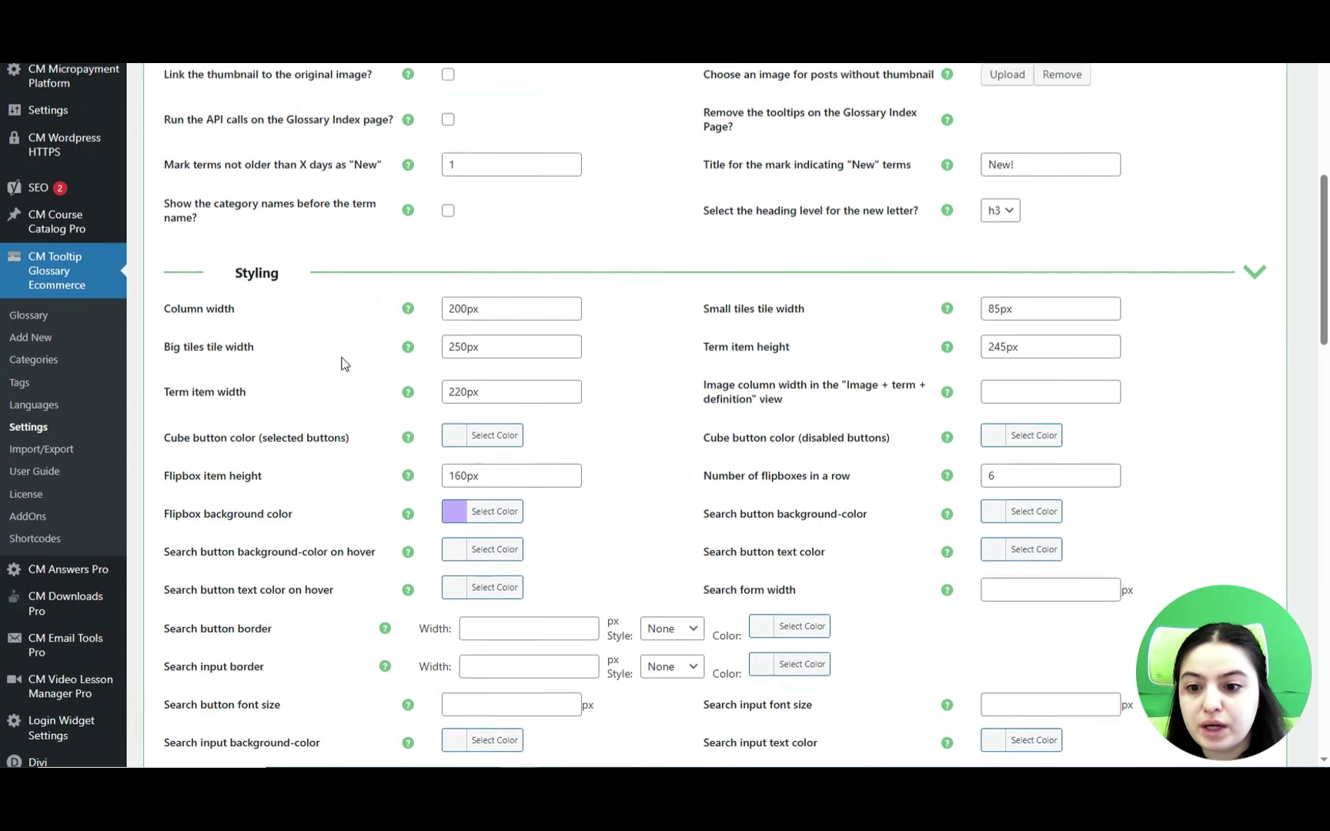
scroll(300, 546, down, 3)
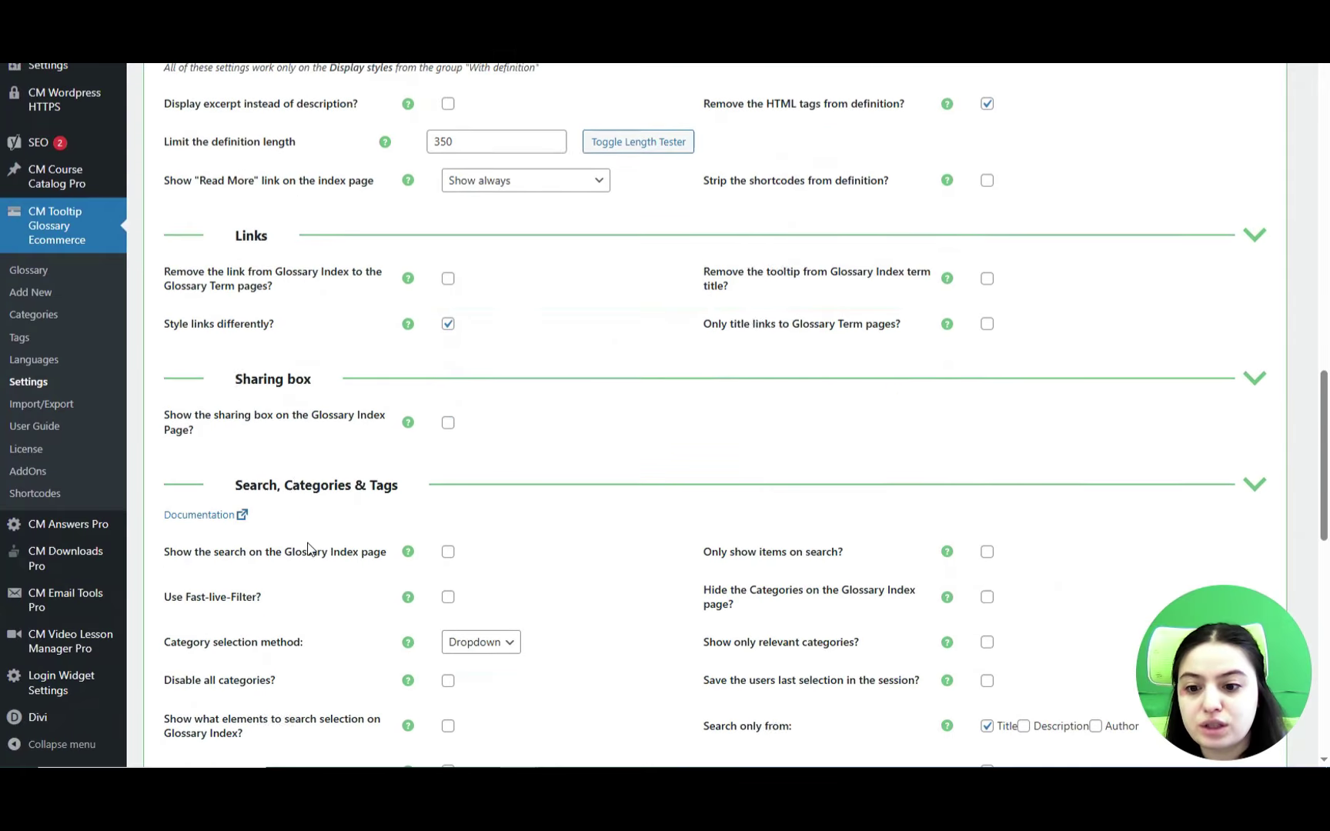
scroll(282, 530, up, 15)
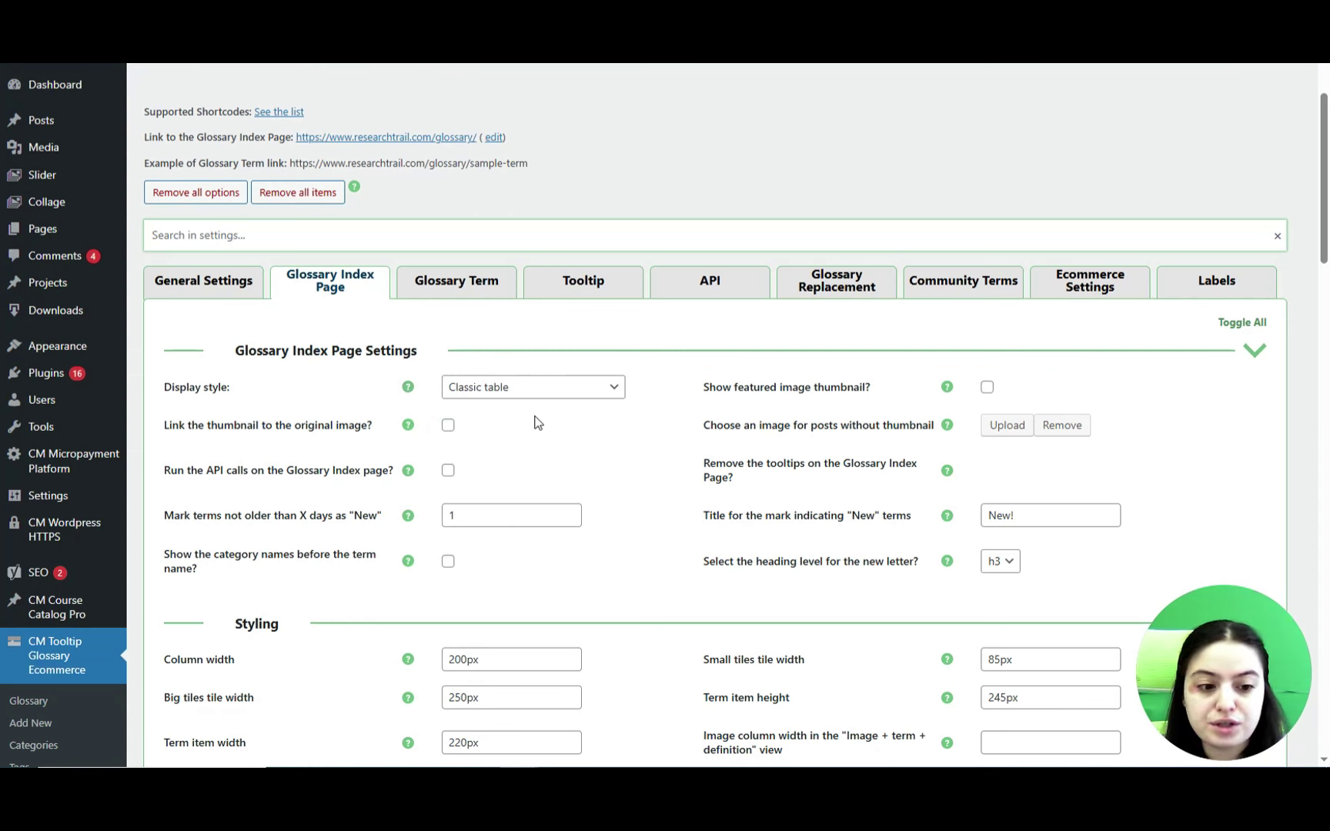
Step: Set the Glossary Index Page display style to "Classic + definition" and save the changes
click(483, 388)
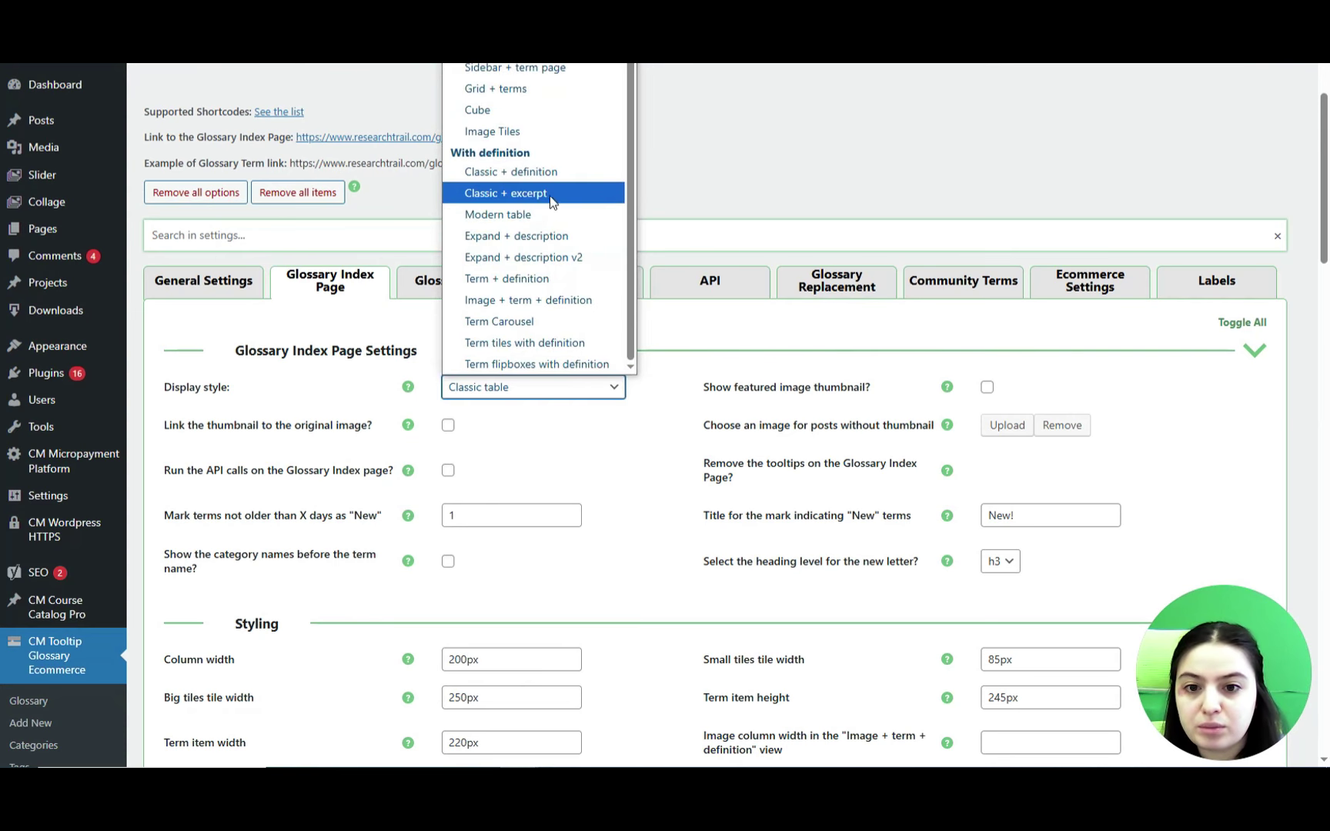
click(497, 181)
scroll(608, 400, down, 5)
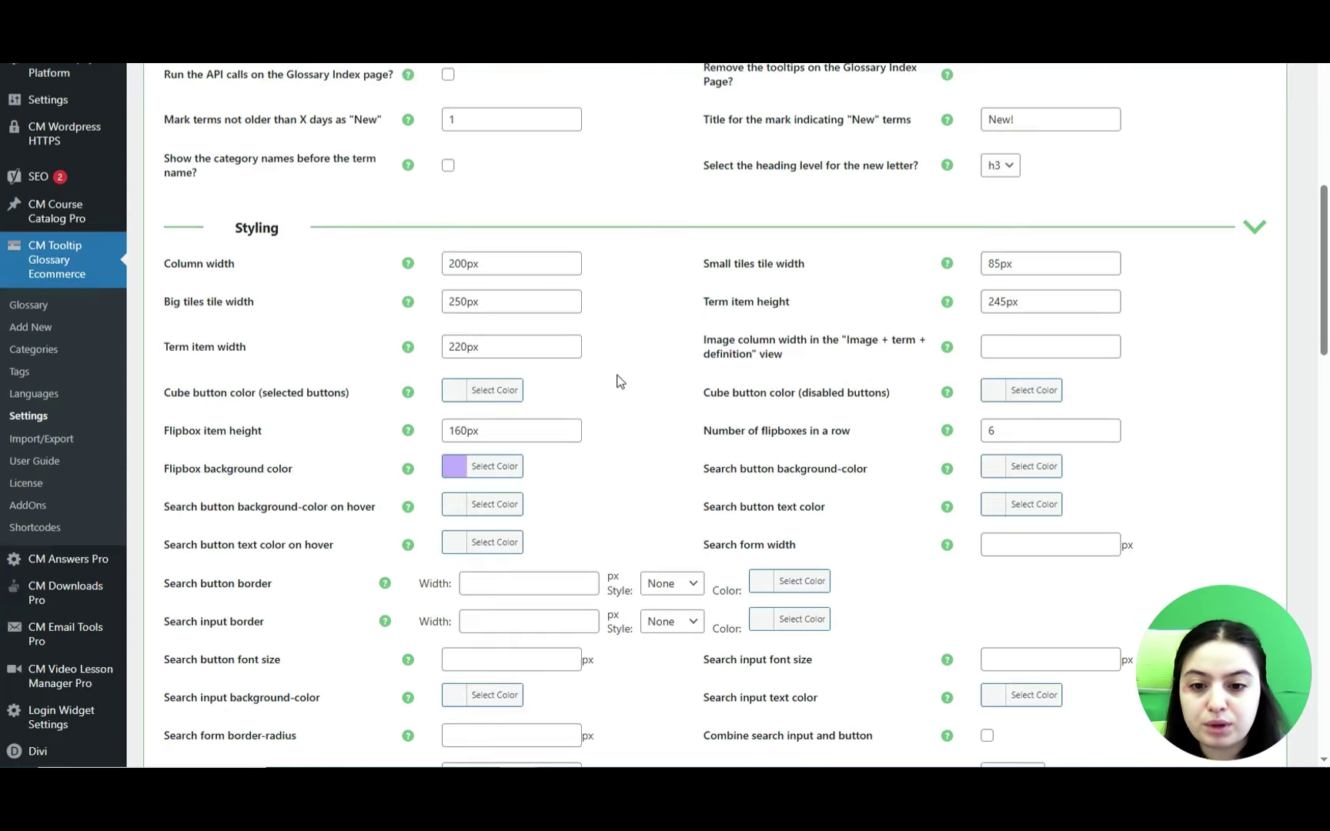
scroll(620, 380, down, 20)
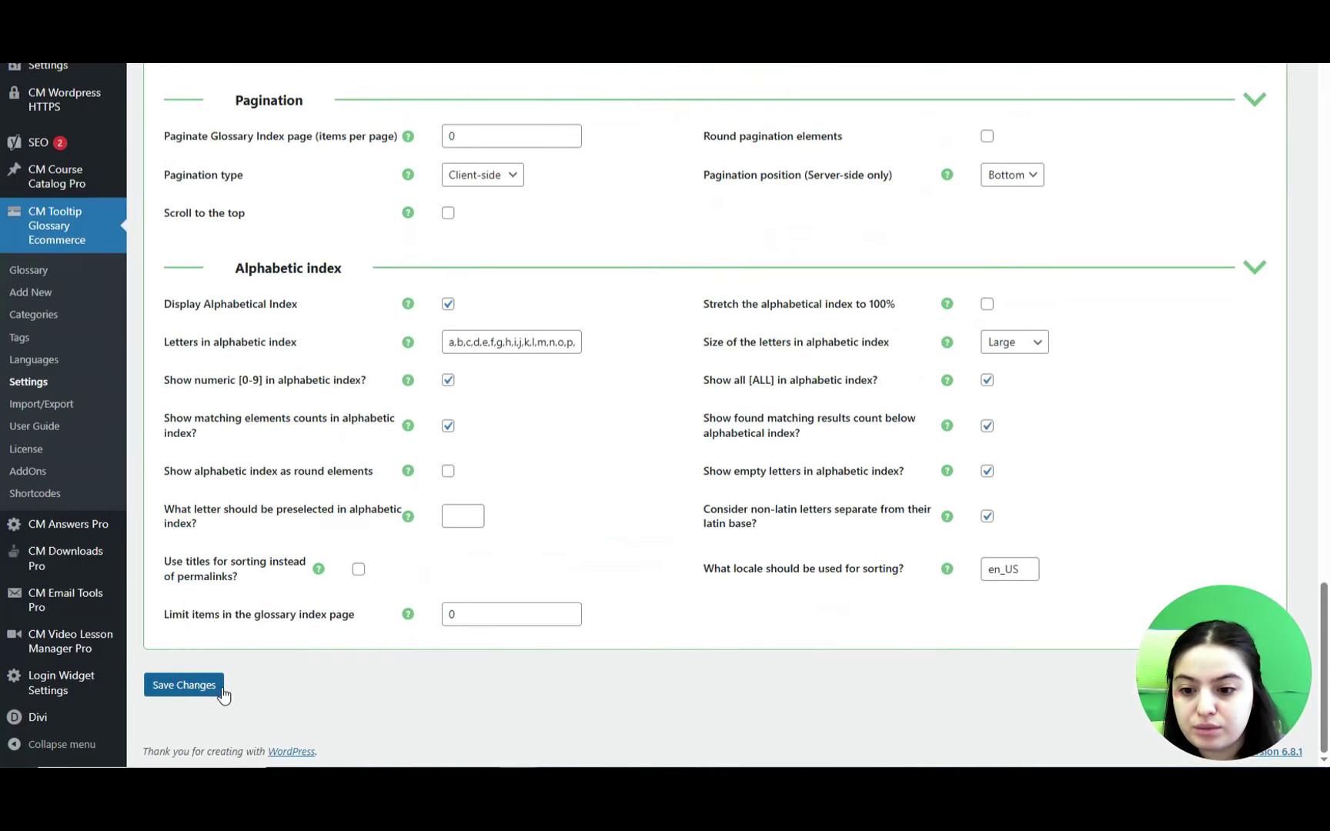
click(221, 687)
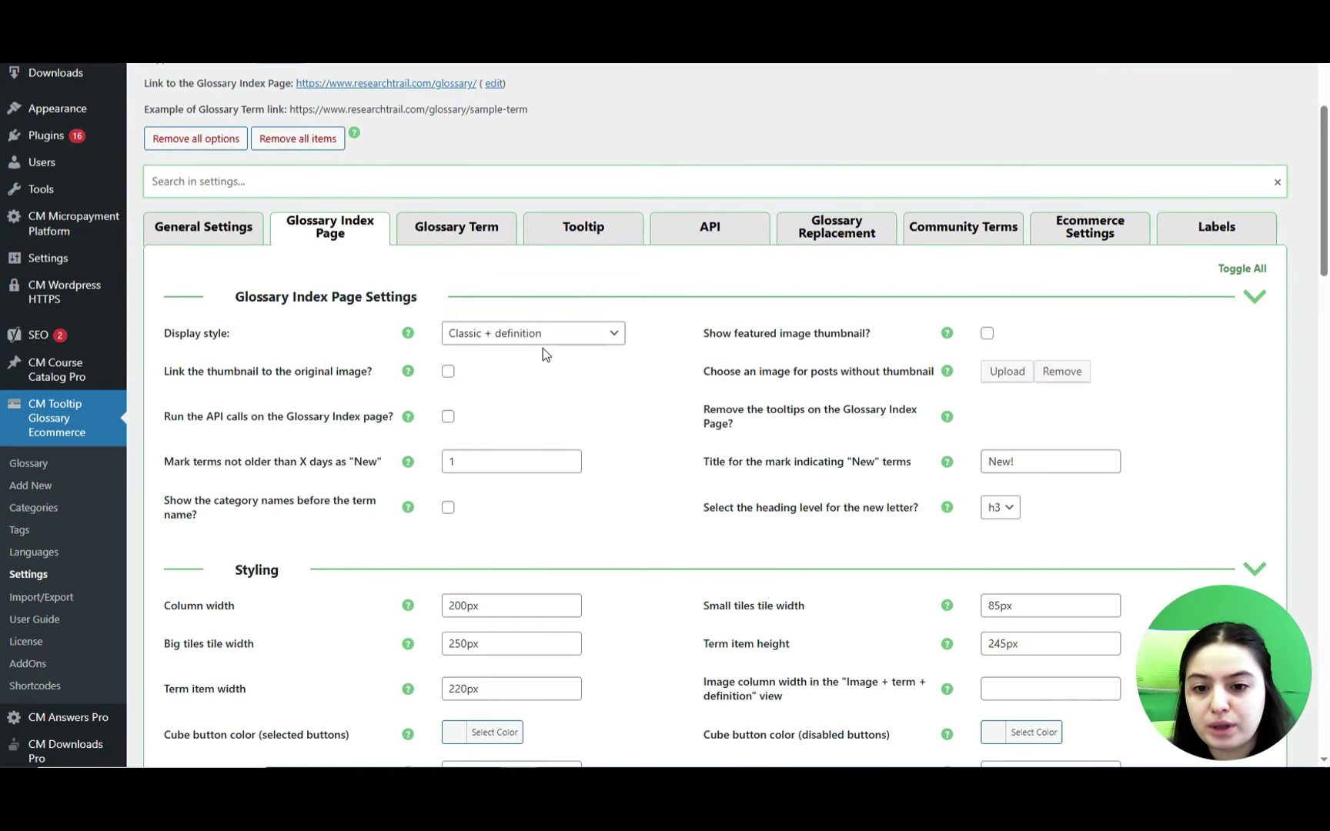
Step: Switch the Glossary Index Page display style to "Modern table" and save the changes
click(542, 337)
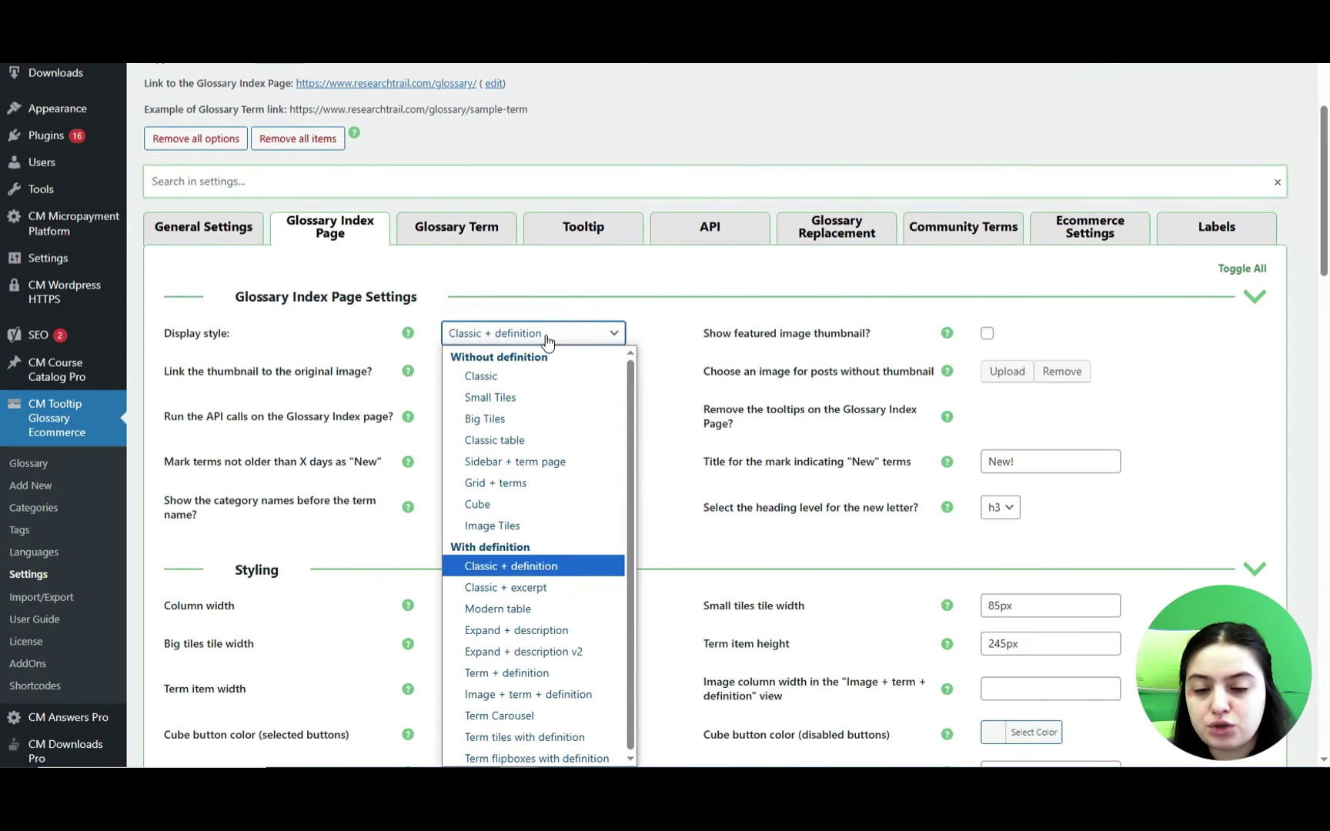
click(464, 609)
scroll(339, 484, down, 8)
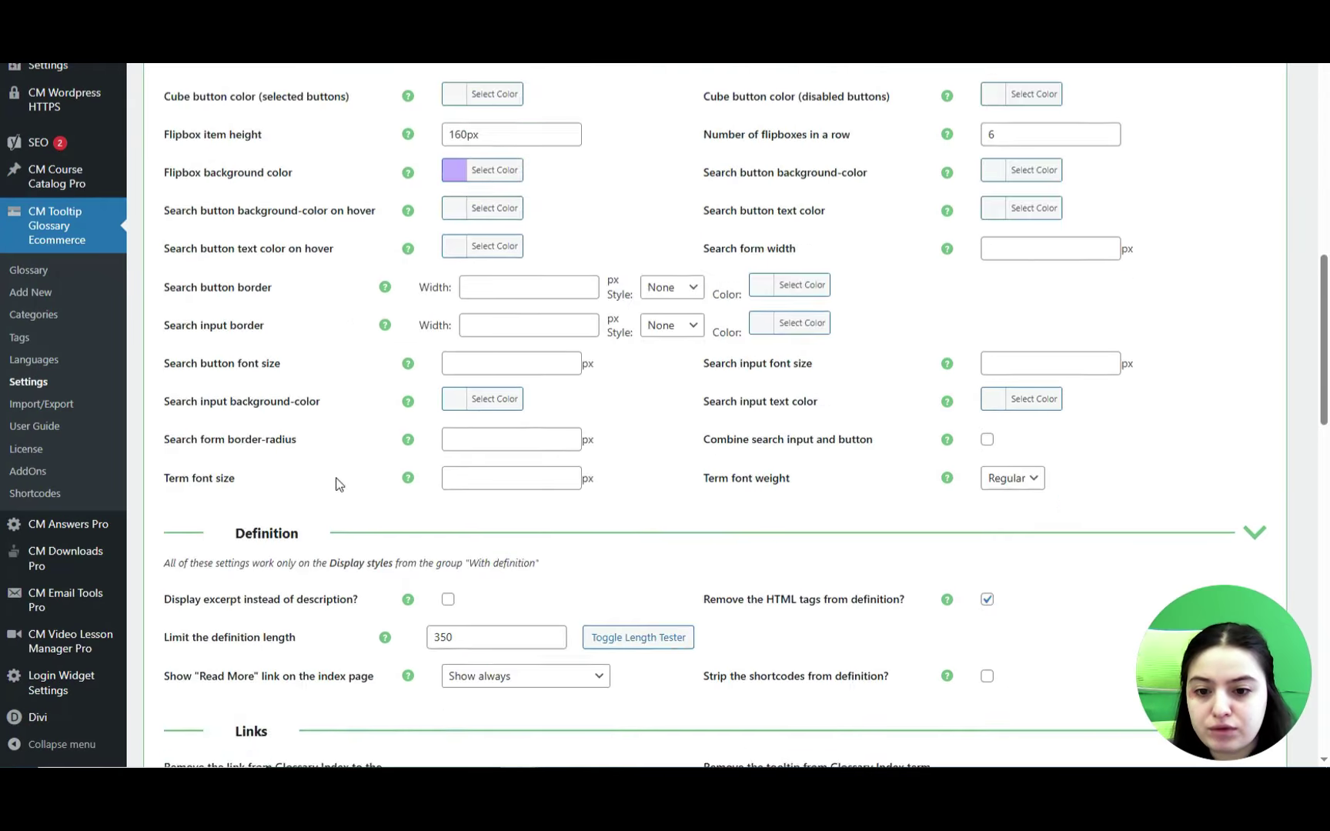
scroll(339, 484, down, 15)
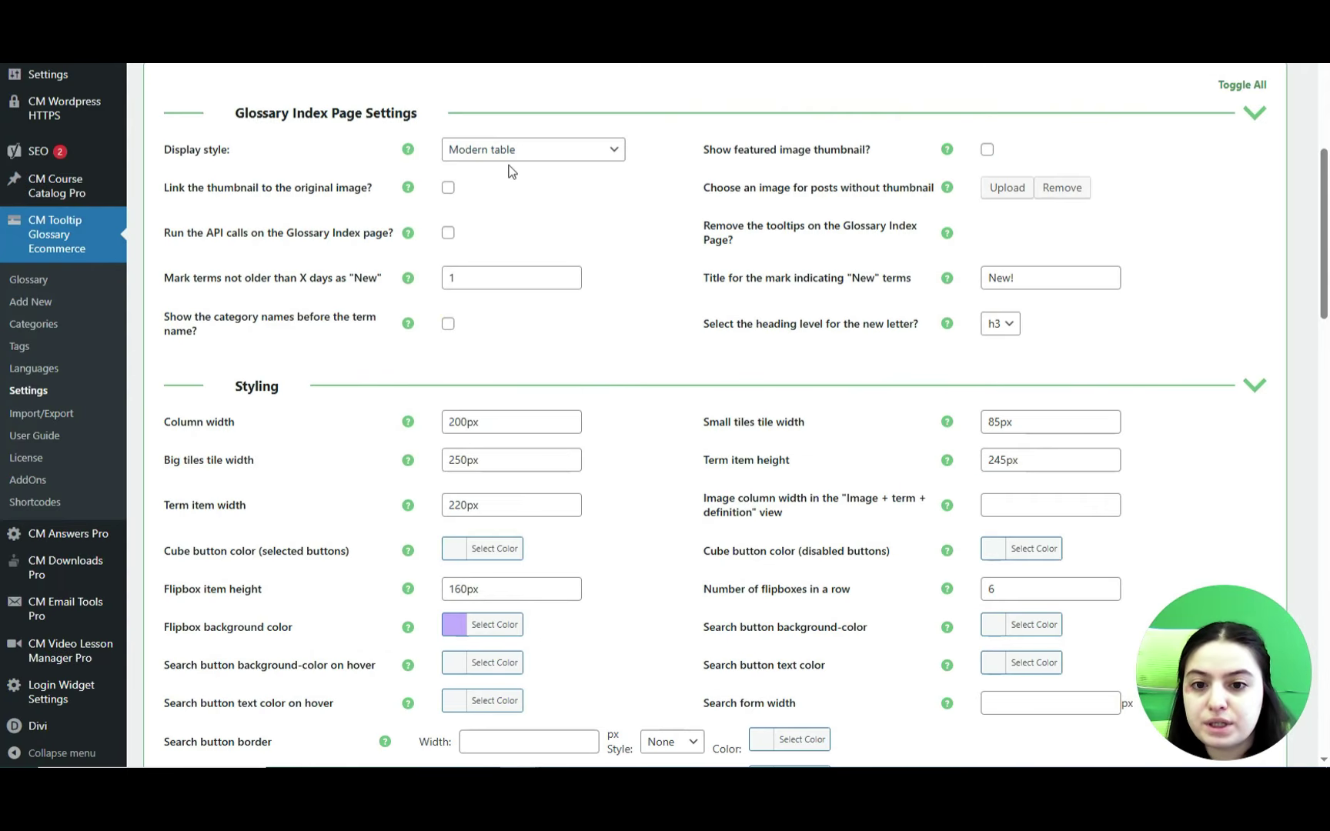
Step: Set the Glossary Index Page display style to "Term flipboxes with definition" and save the changes
click(529, 150)
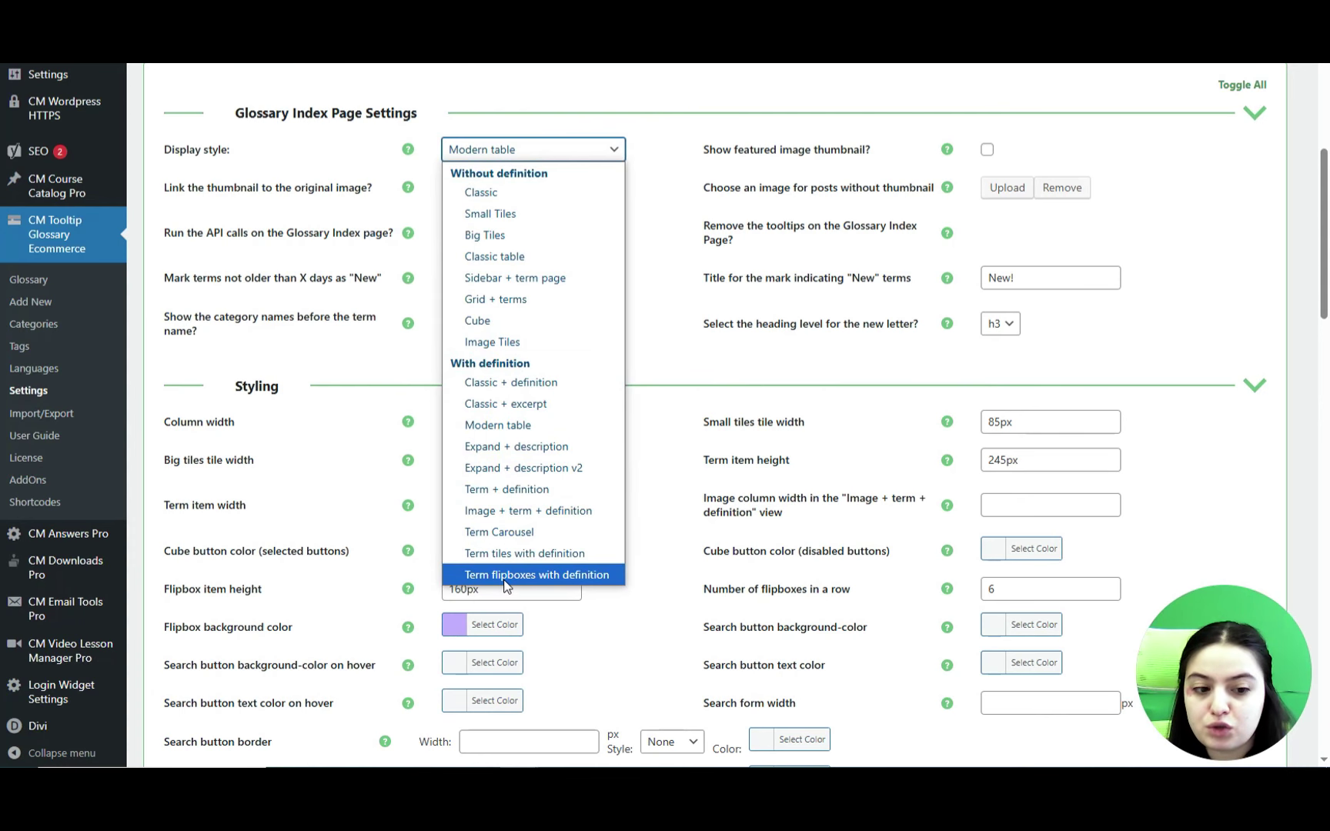
click(555, 578)
scroll(388, 442, down, 10)
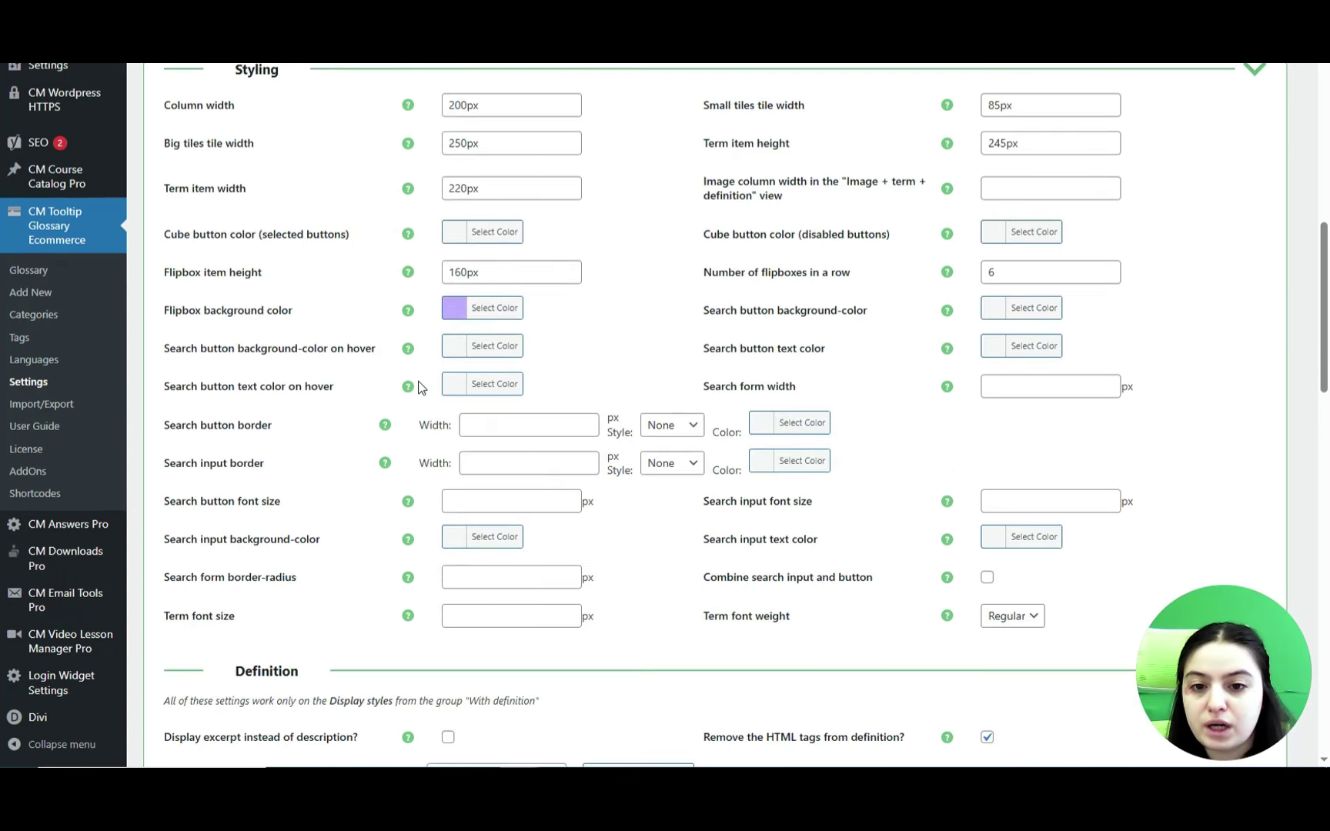
scroll(392, 433, down, 15)
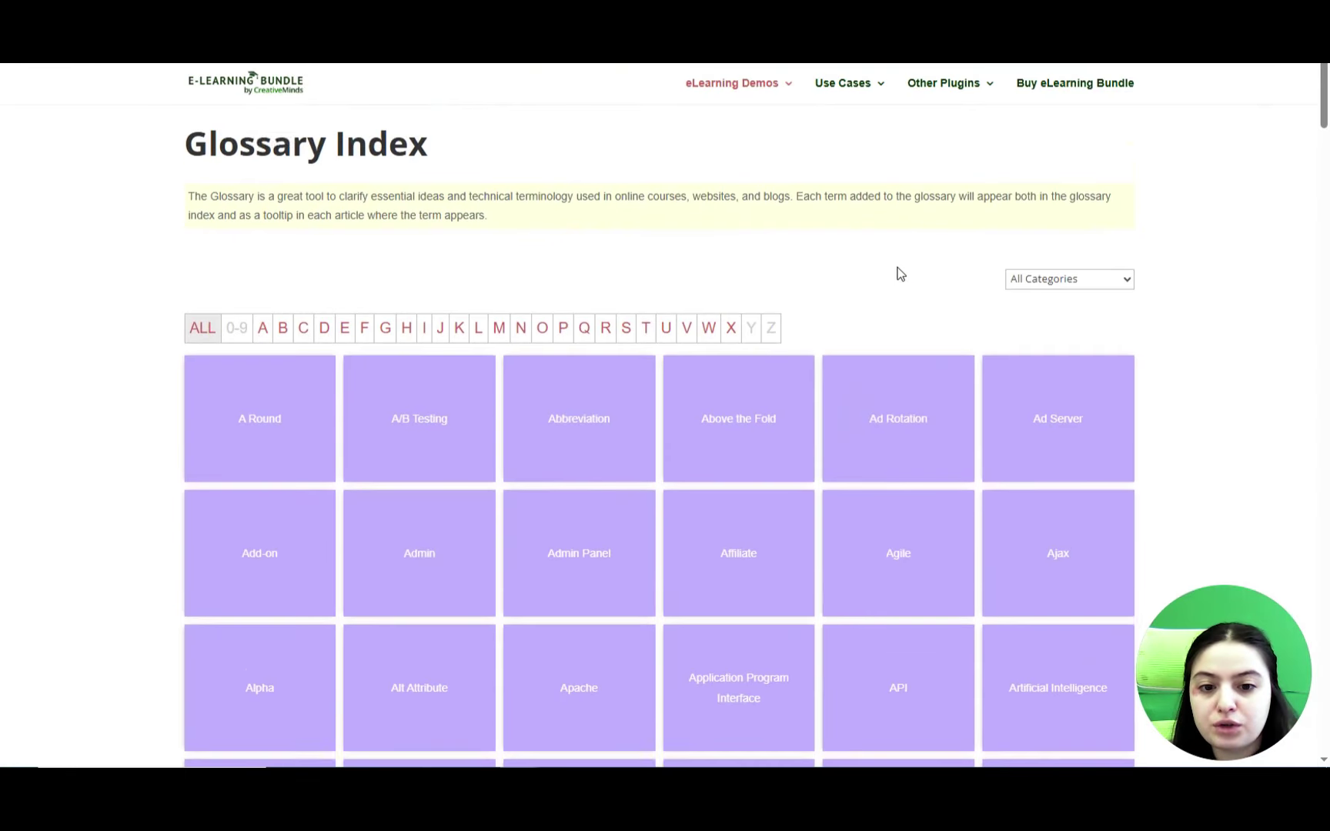
Step: Preview the flipbox display on the public Glossary Index page by flipping several terms, such as Affiliate and Admin, to their definitions
scroll(808, 277, up, 1)
scroll(763, 228, down, 1)
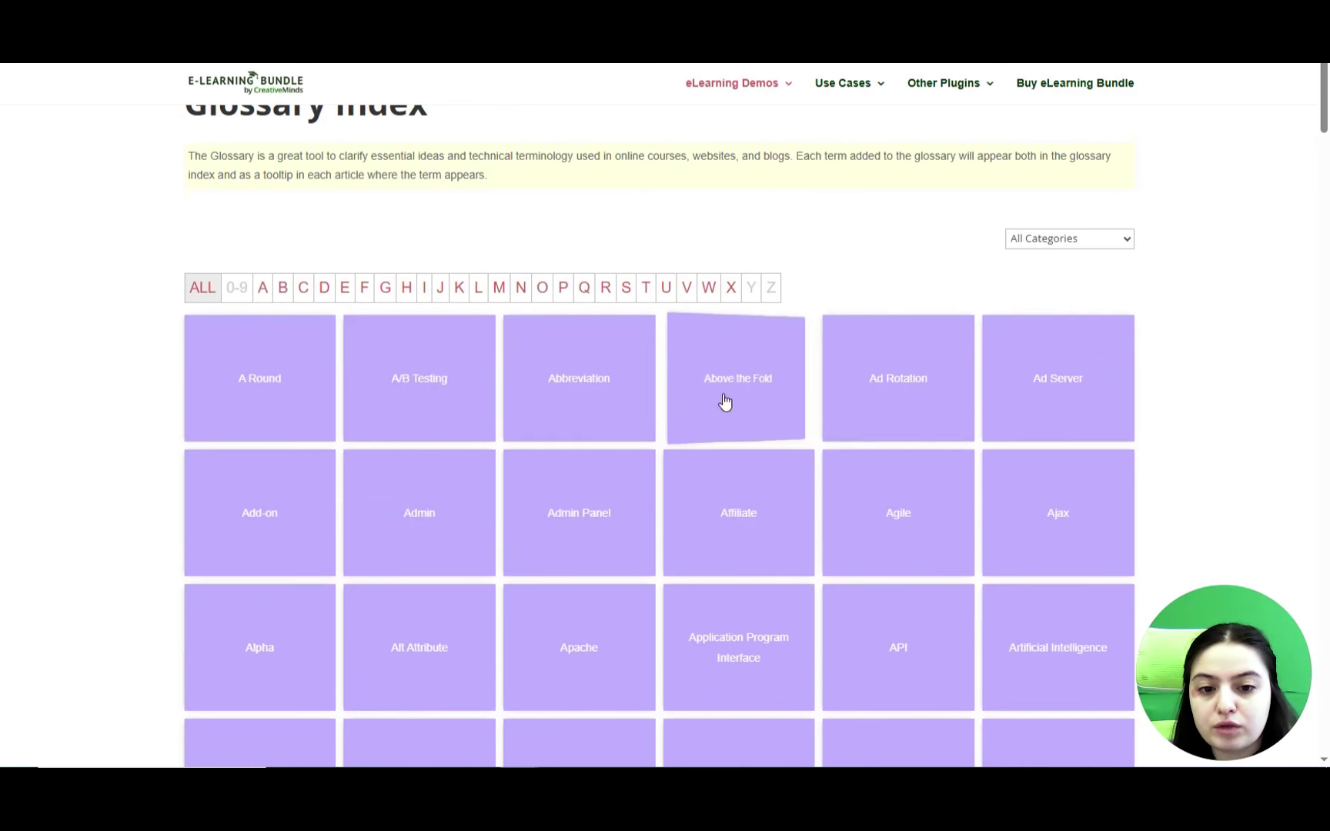
mouse_move(766, 360)
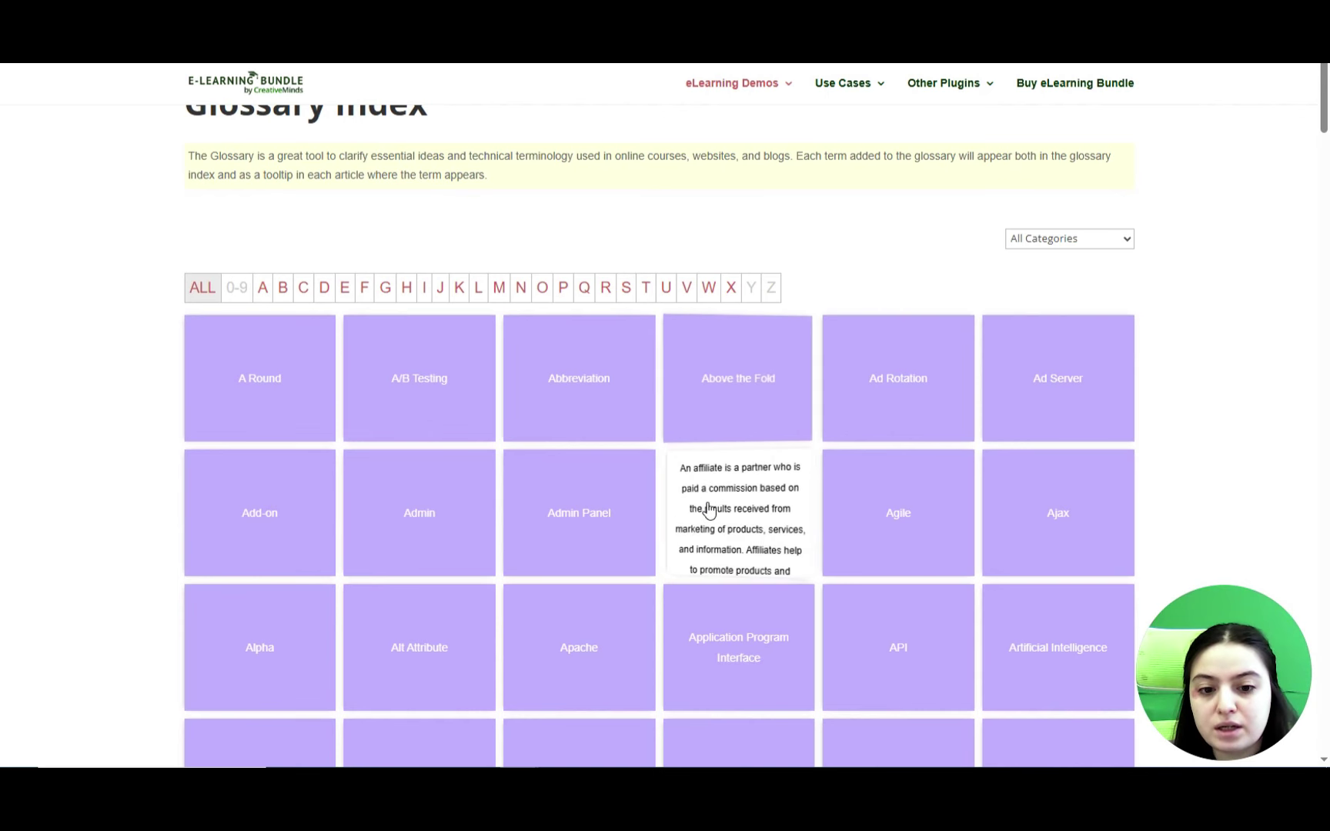
mouse_move(595, 412)
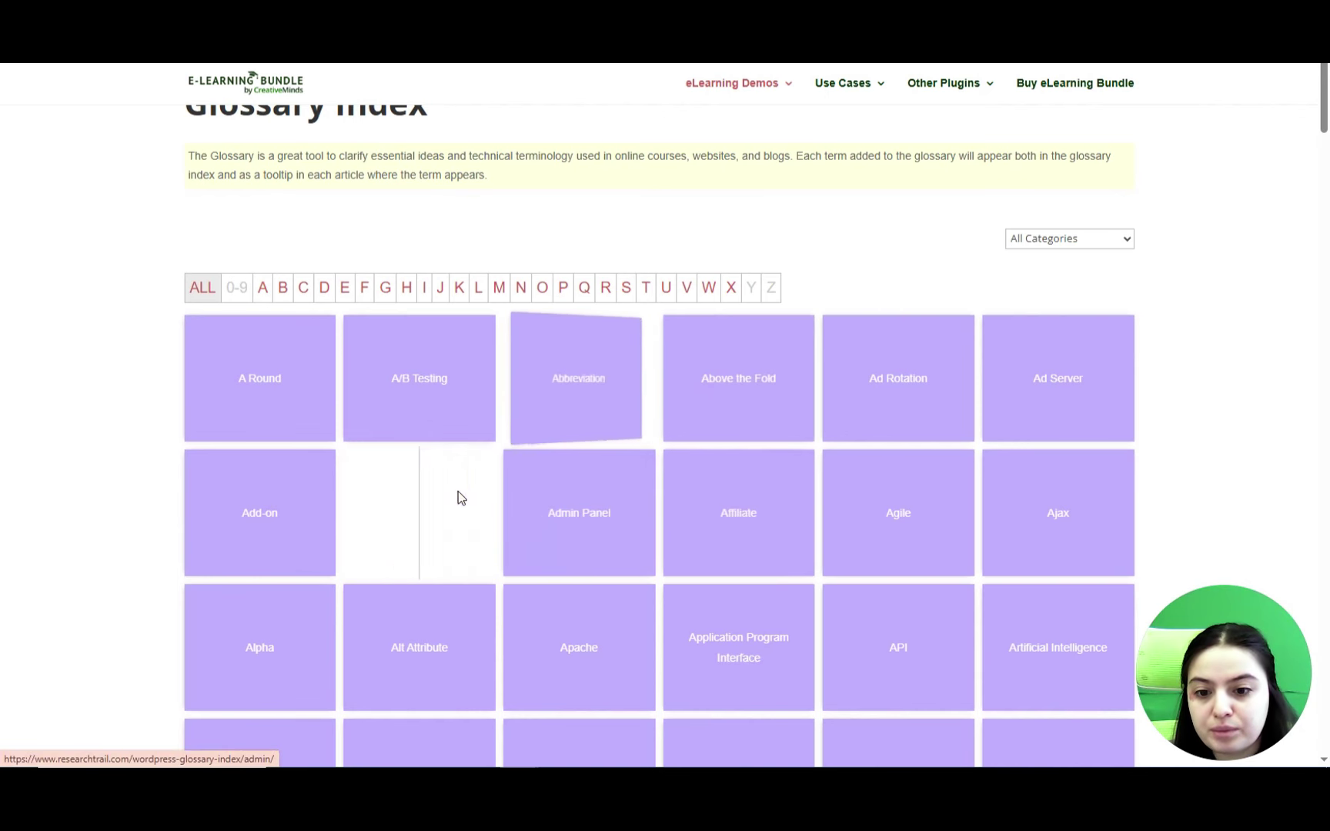
scroll(826, 596, down, 2)
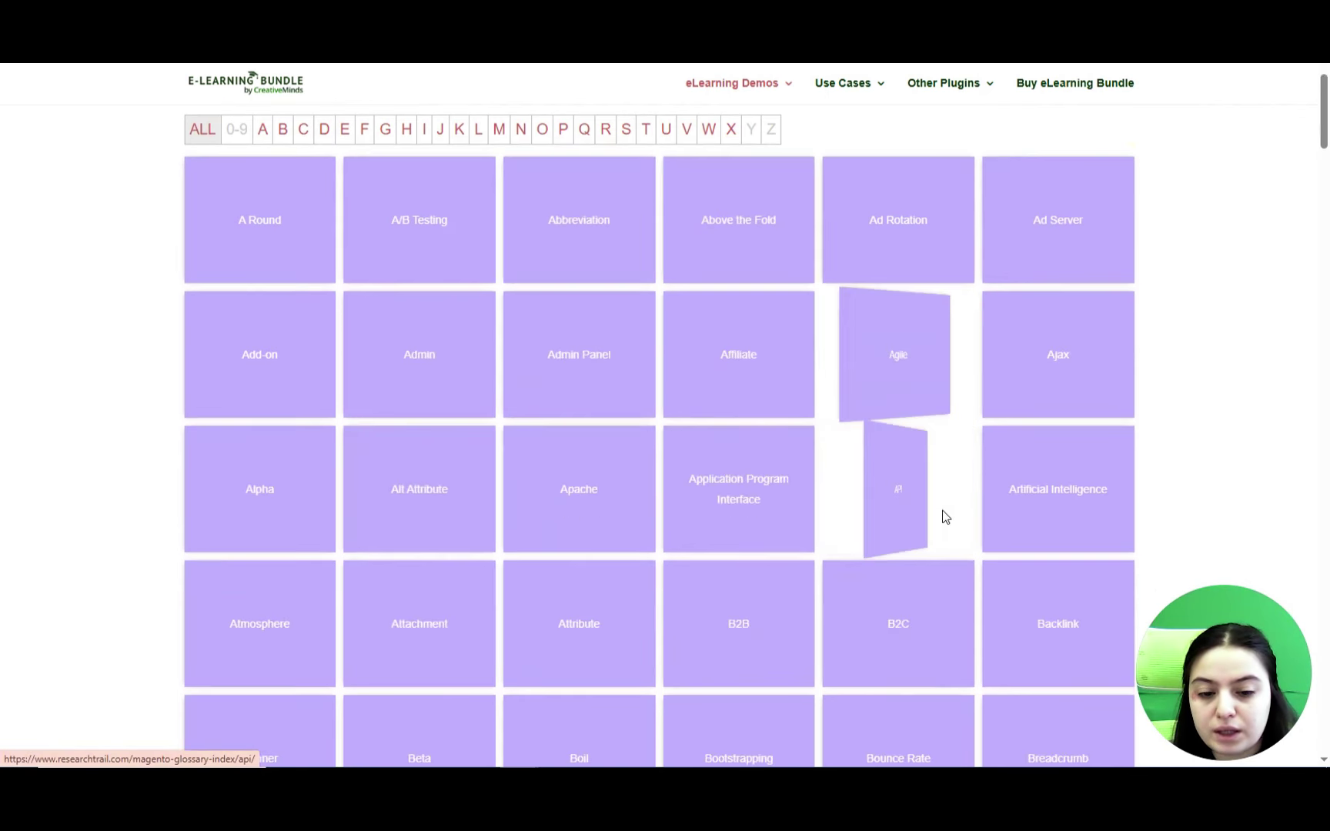
mouse_move(595, 645)
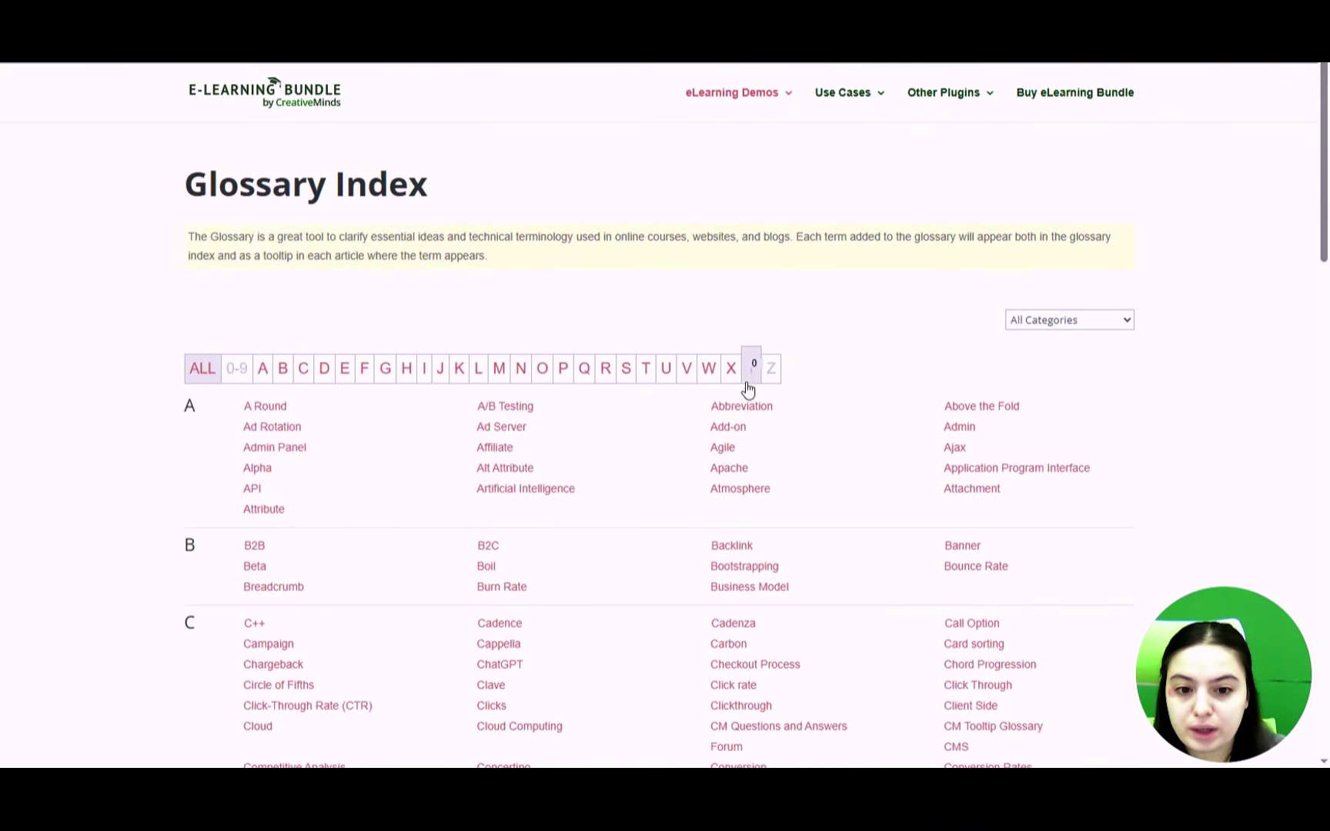
Step: Look through the full alphabetical term list on the public Glossary Index page in its table layout
scroll(460, 406, down, 4)
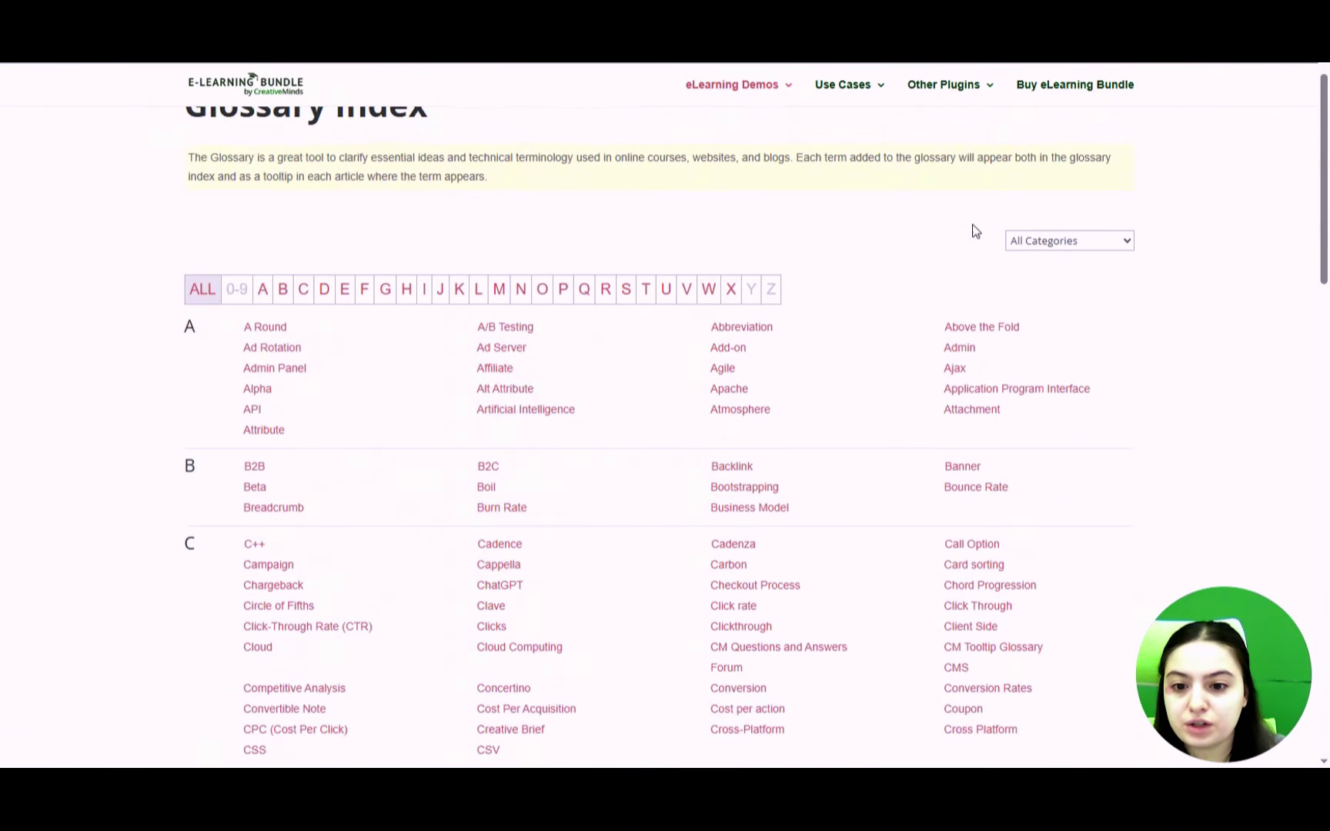
scroll(603, 350, down, 18)
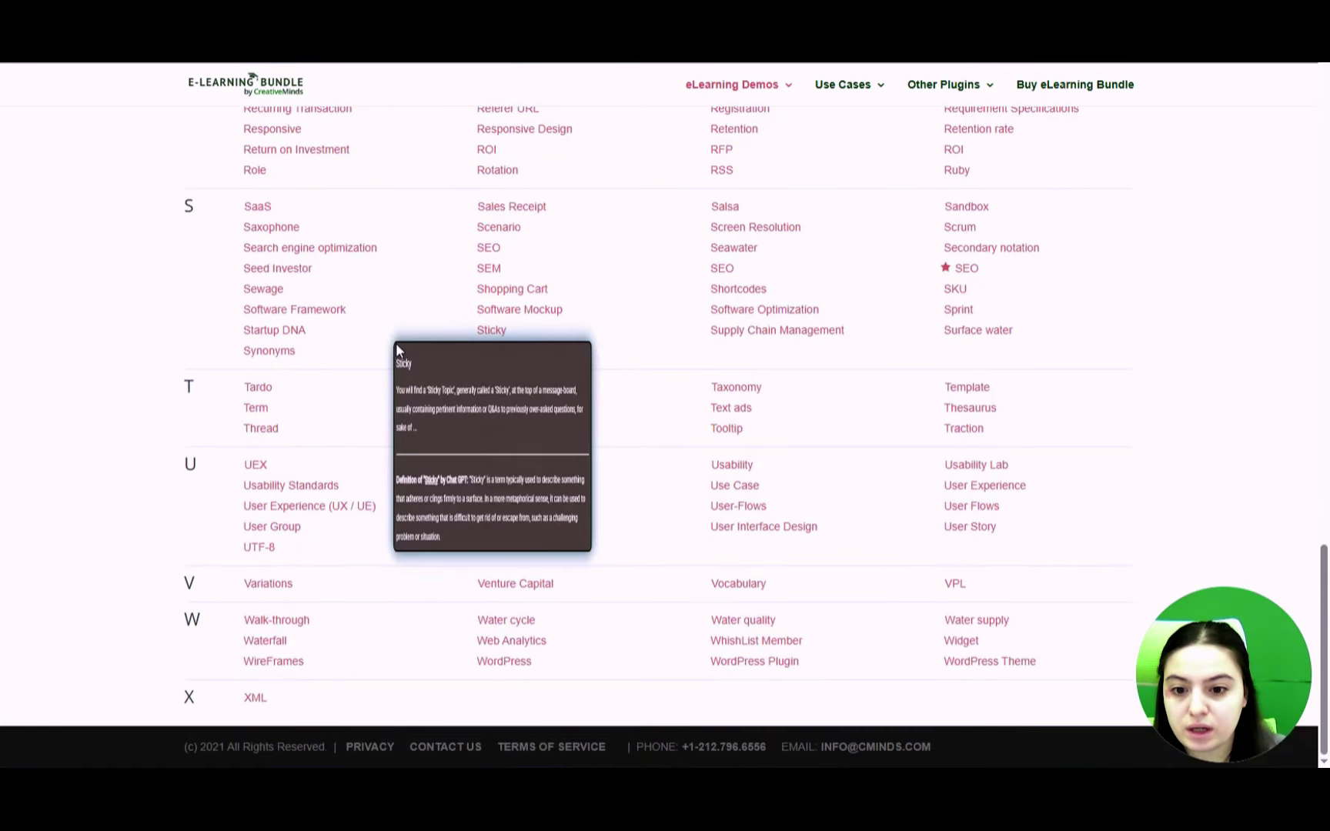
scroll(597, 346, up, 20)
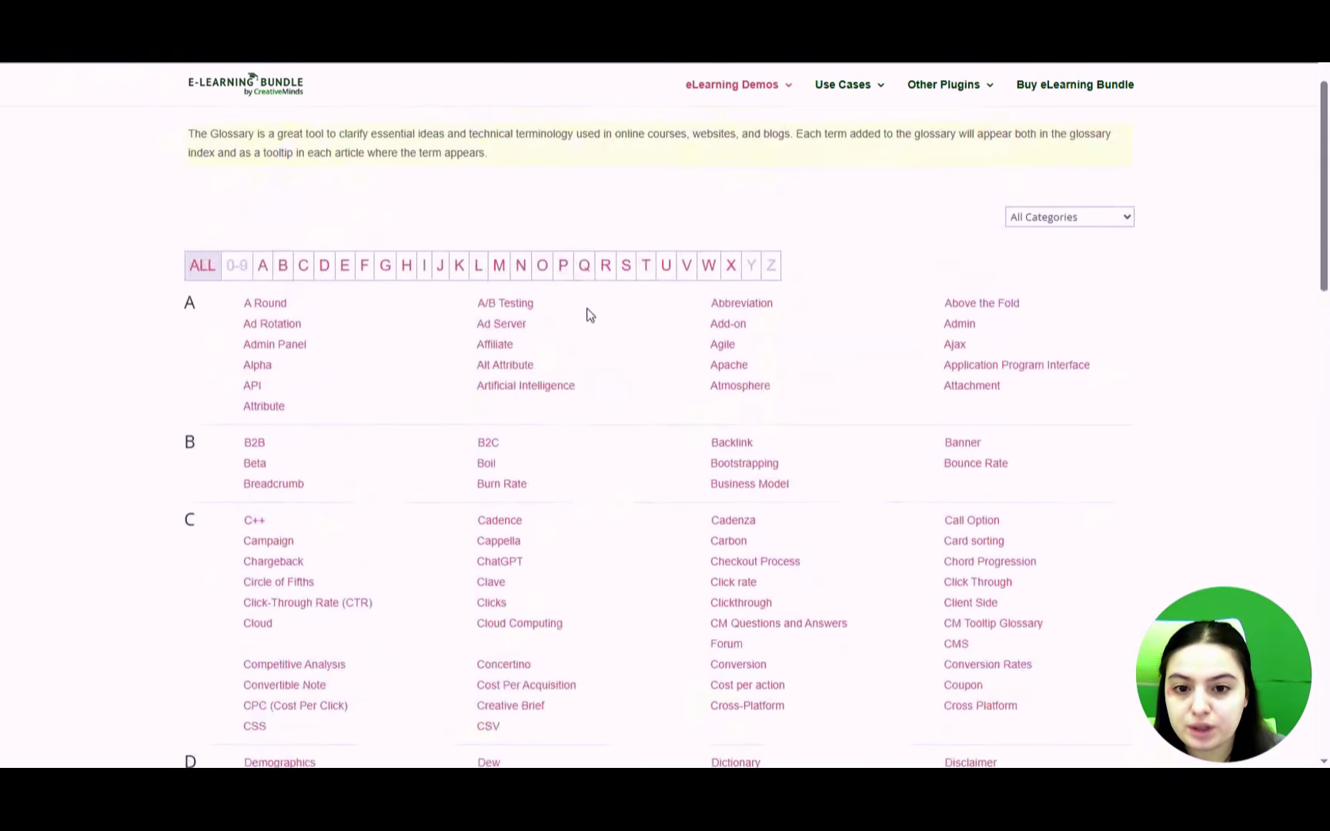
scroll(538, 262, down, 2)
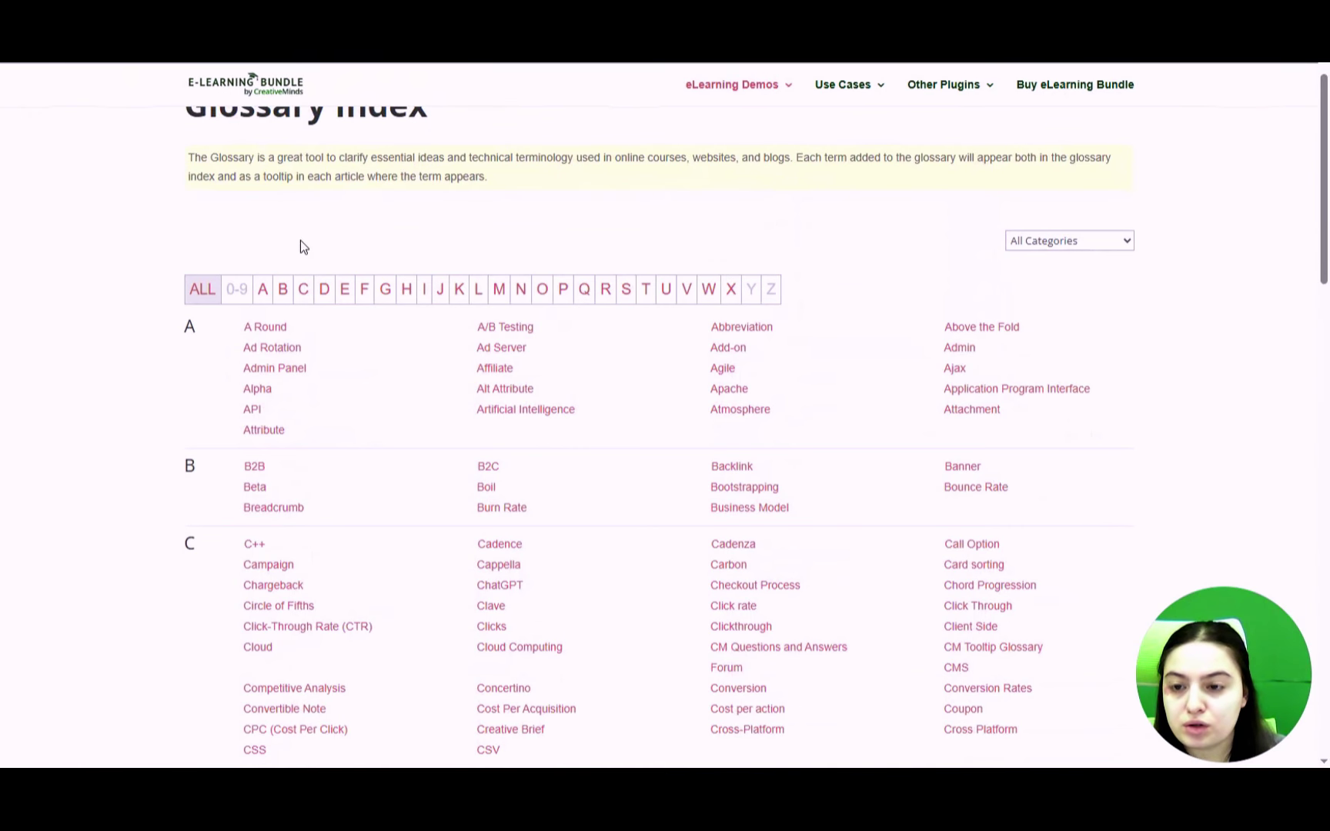
Step: Preview tooltips on the Glossary Index page for terms such as A Round, A/B Testing, Abbreviation, Clicks, Cost Per Acquisition and elytra
mouse_move(647, 326)
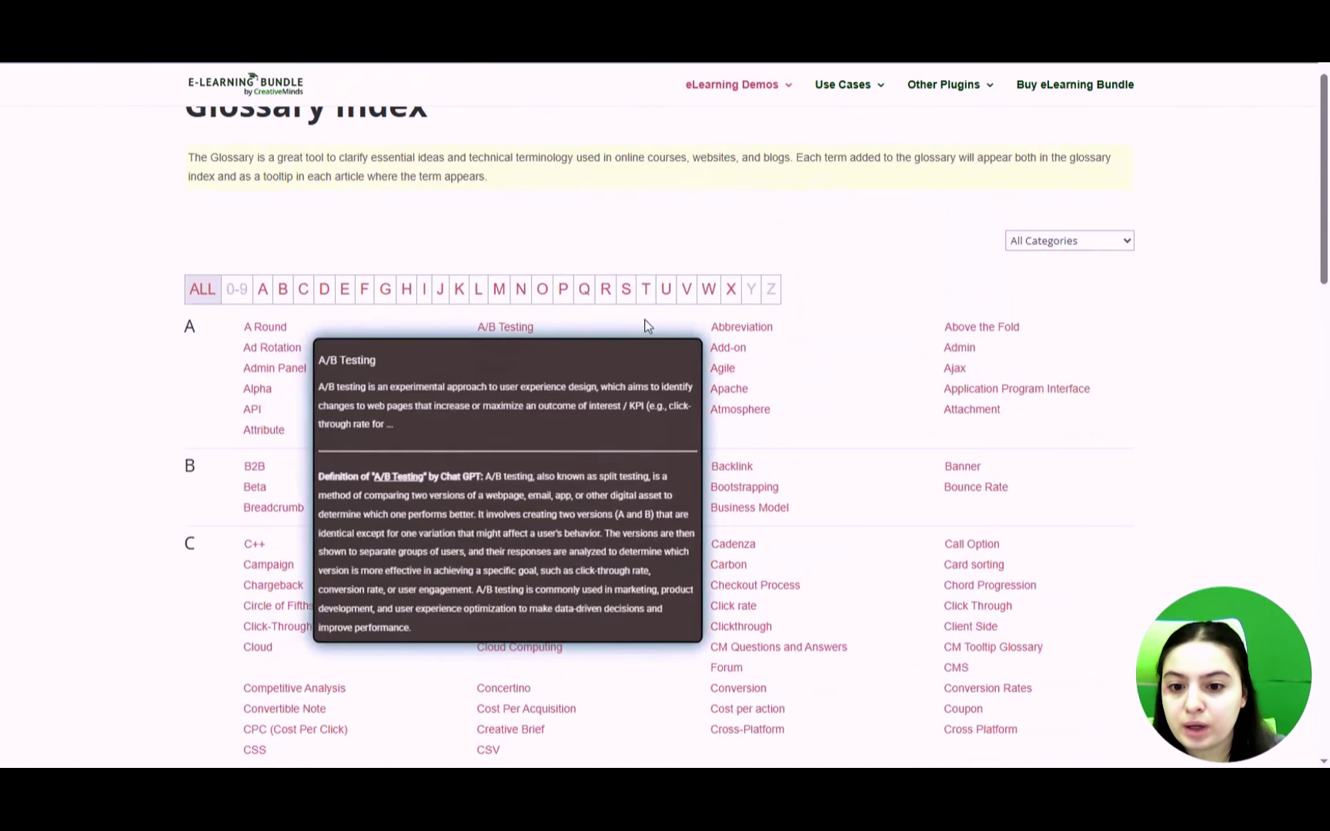
mouse_move(261, 335)
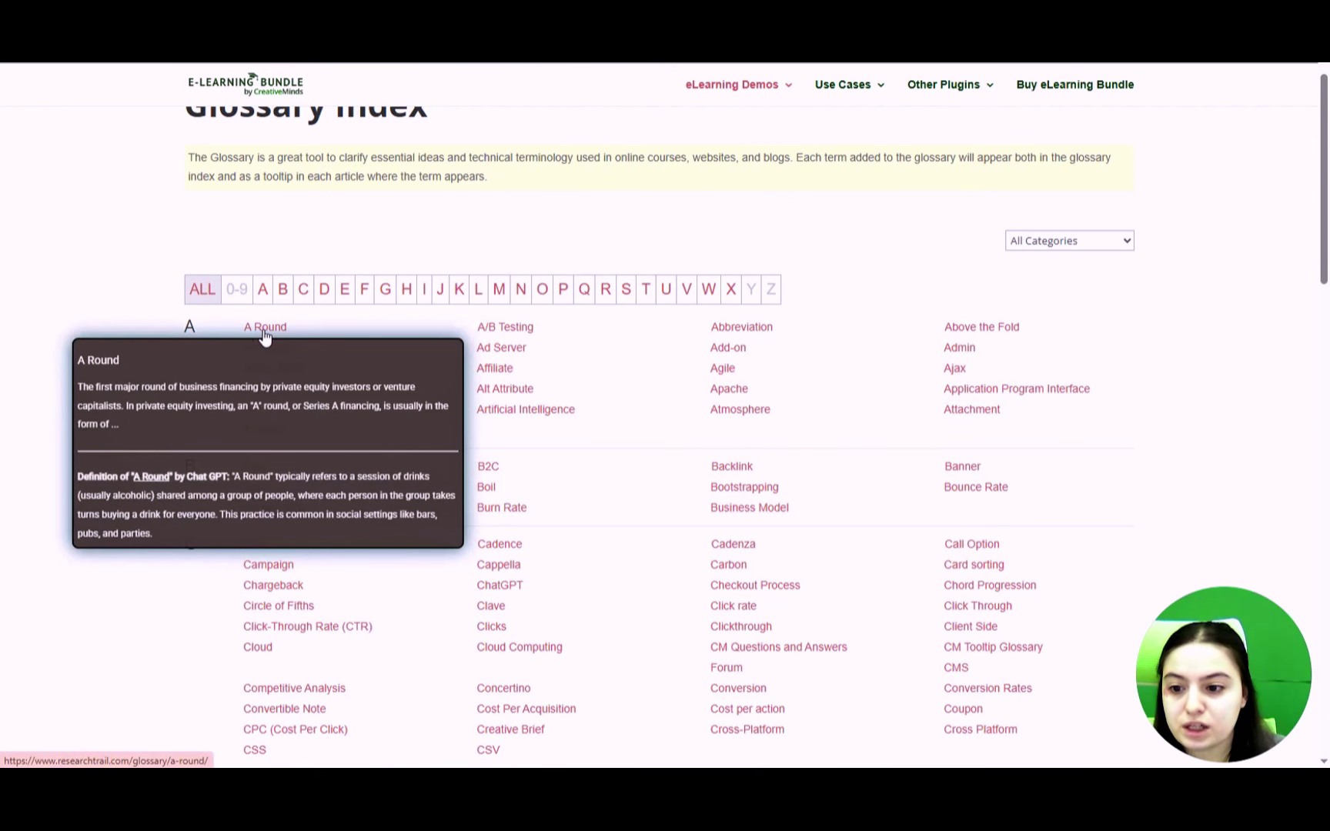
mouse_move(499, 338)
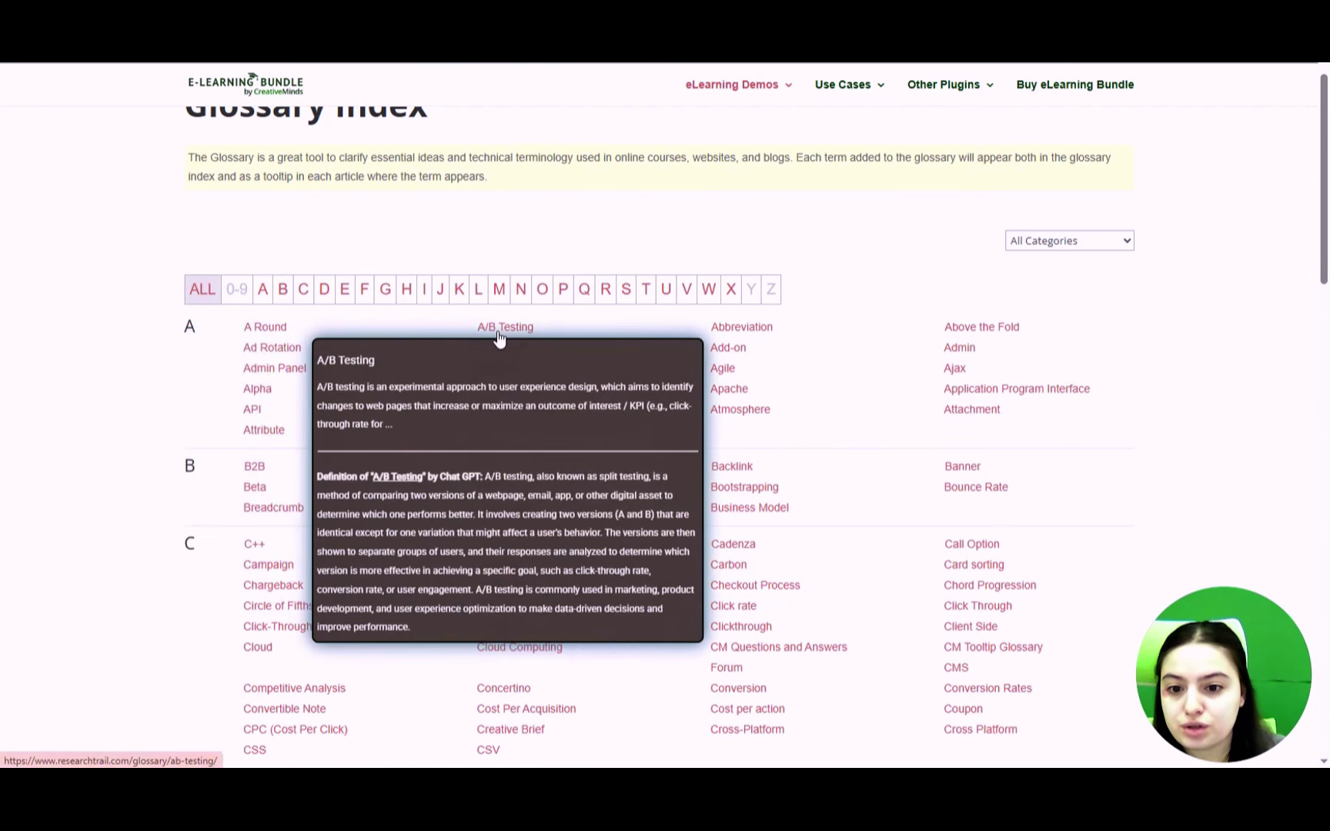
mouse_move(746, 330)
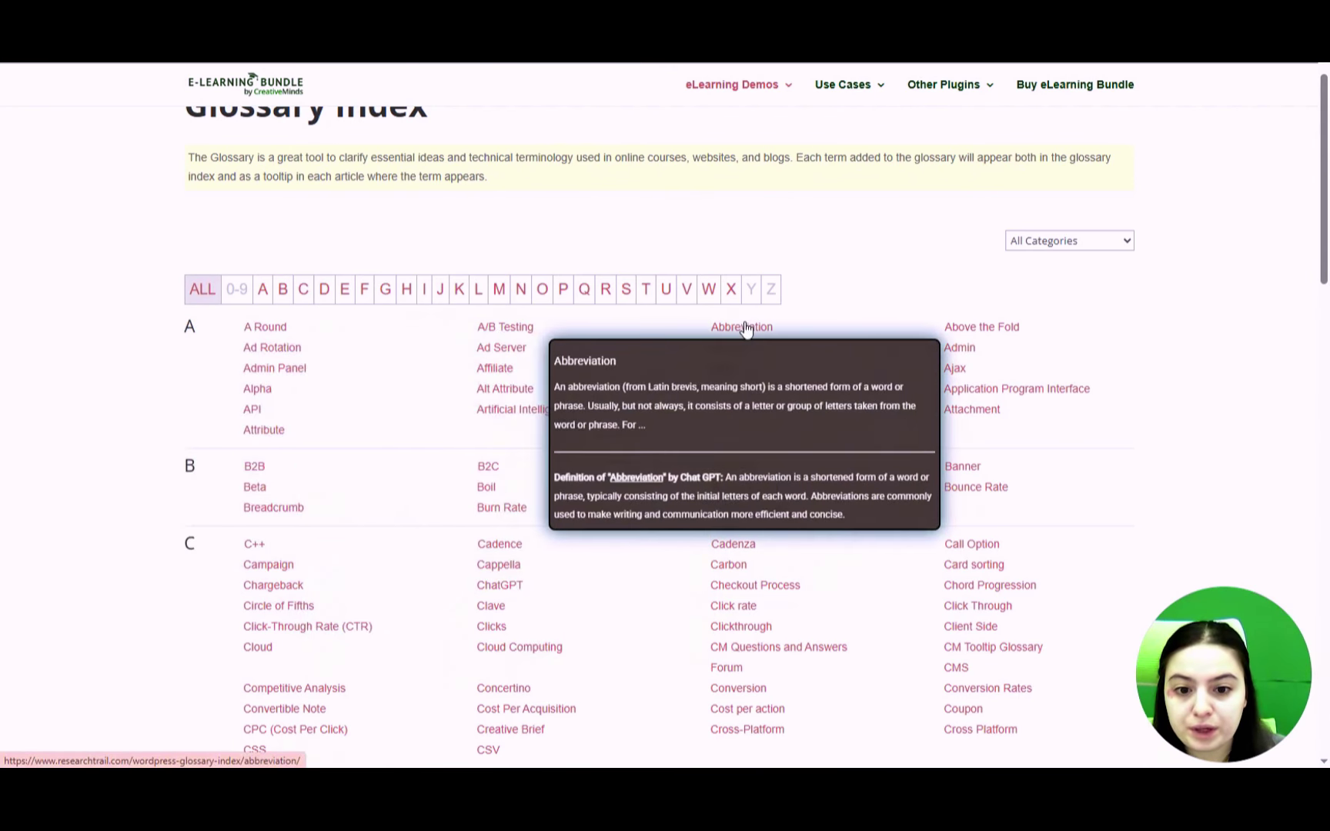
scroll(496, 484, down, 1)
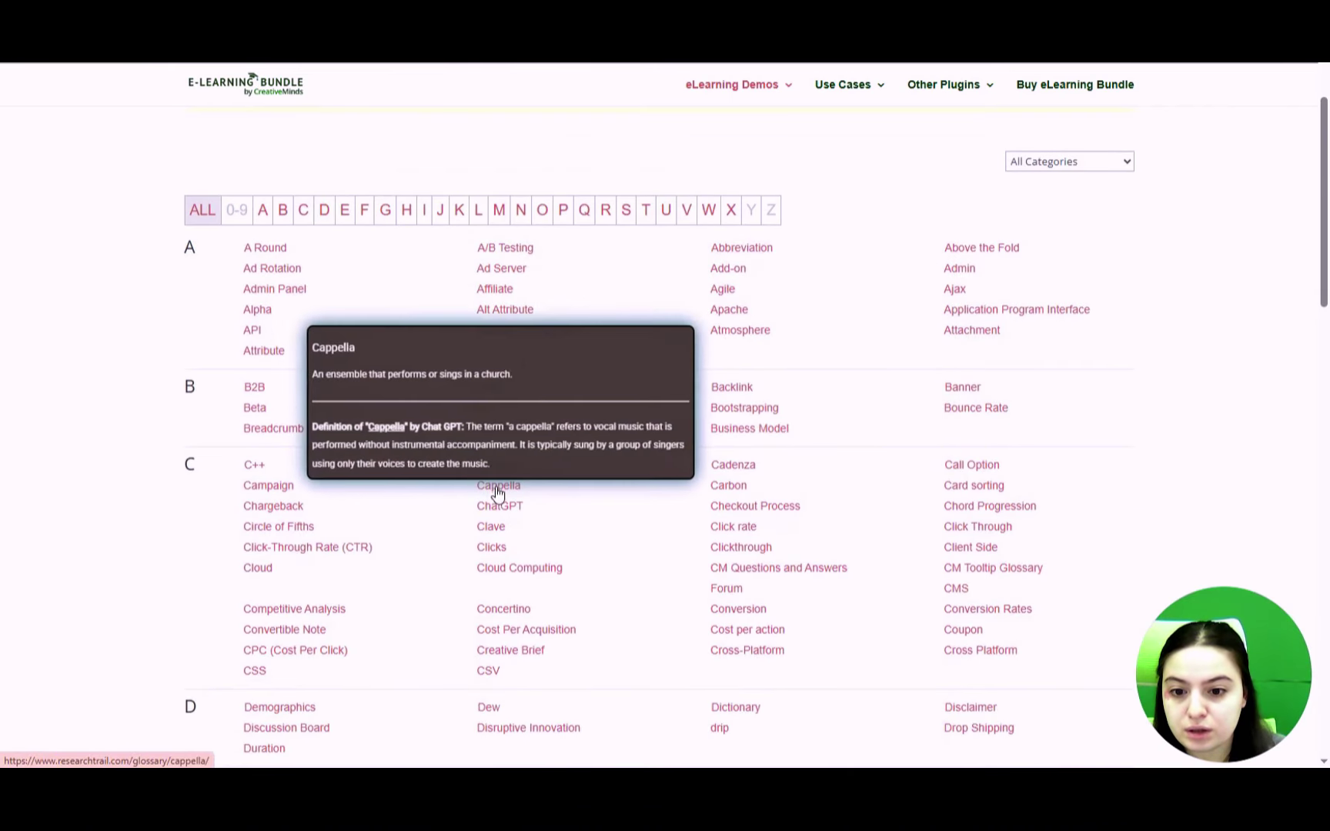
mouse_move(501, 510)
mouse_move(499, 548)
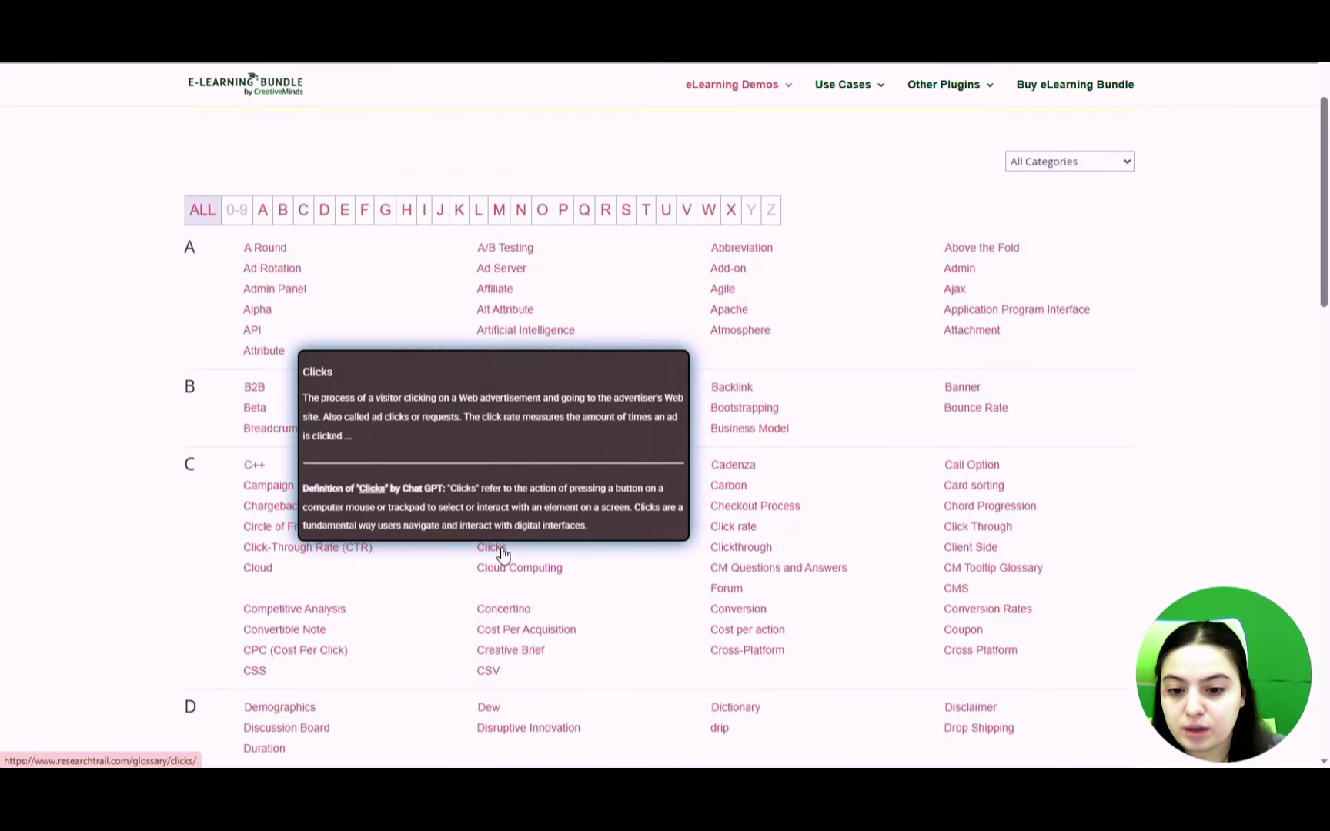
scroll(500, 539, down, 3)
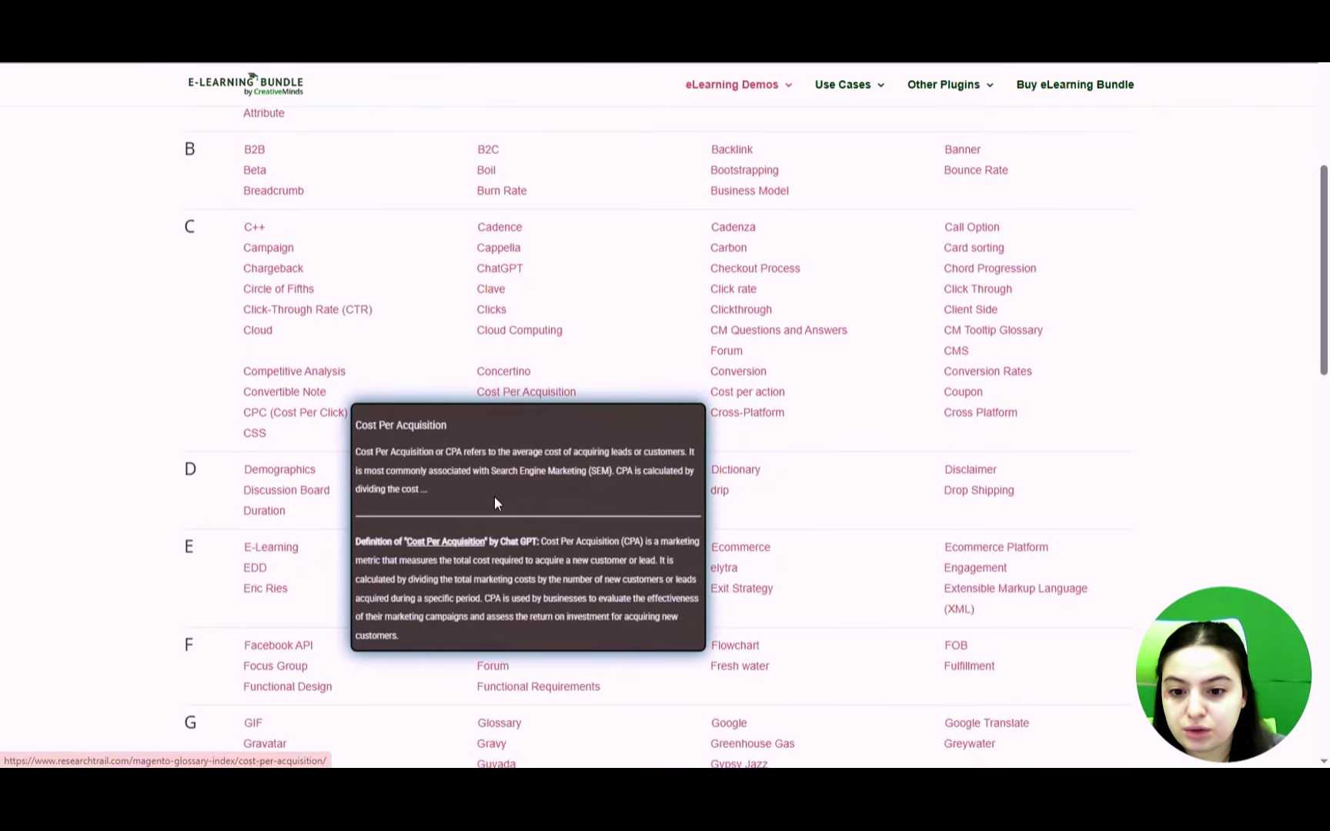
mouse_move(719, 489)
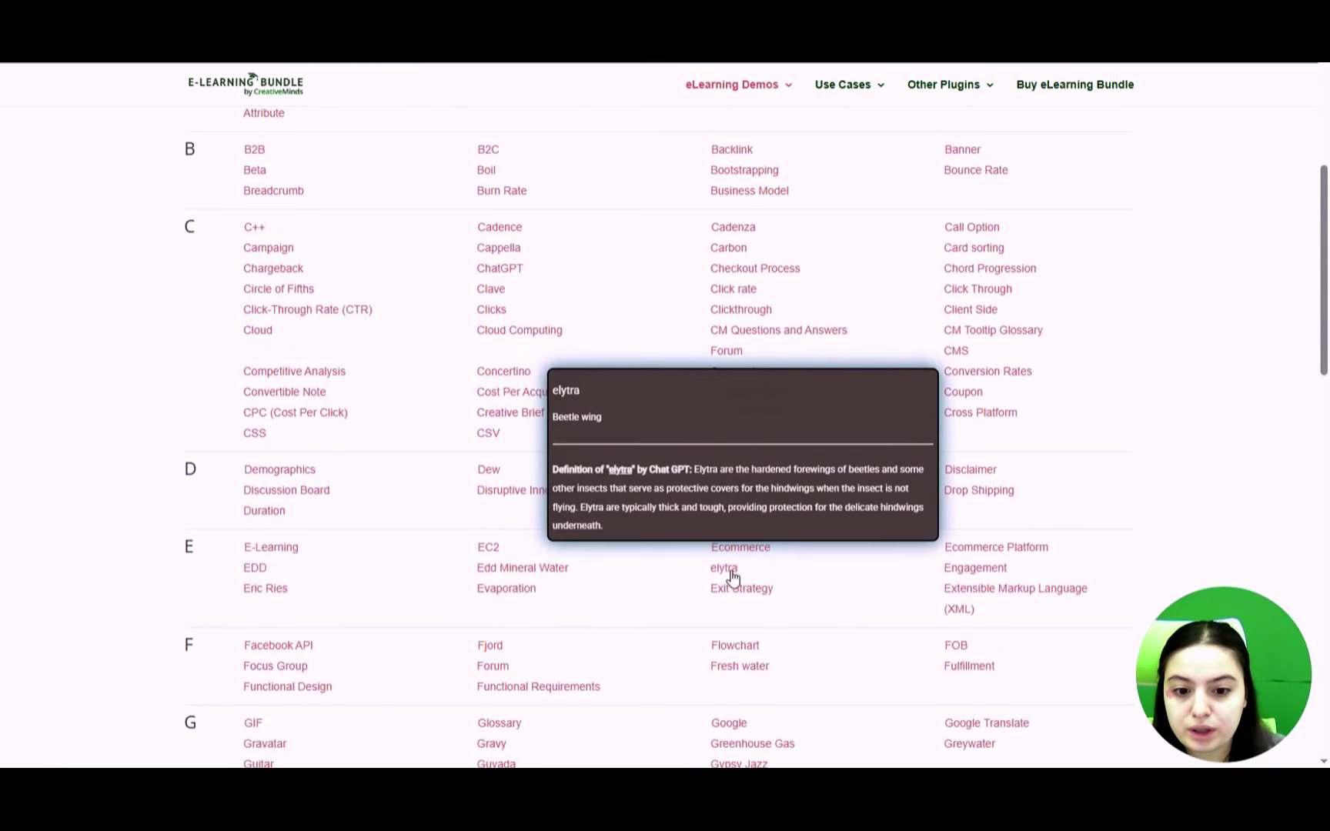
mouse_move(733, 594)
scroll(425, 540, up, 5)
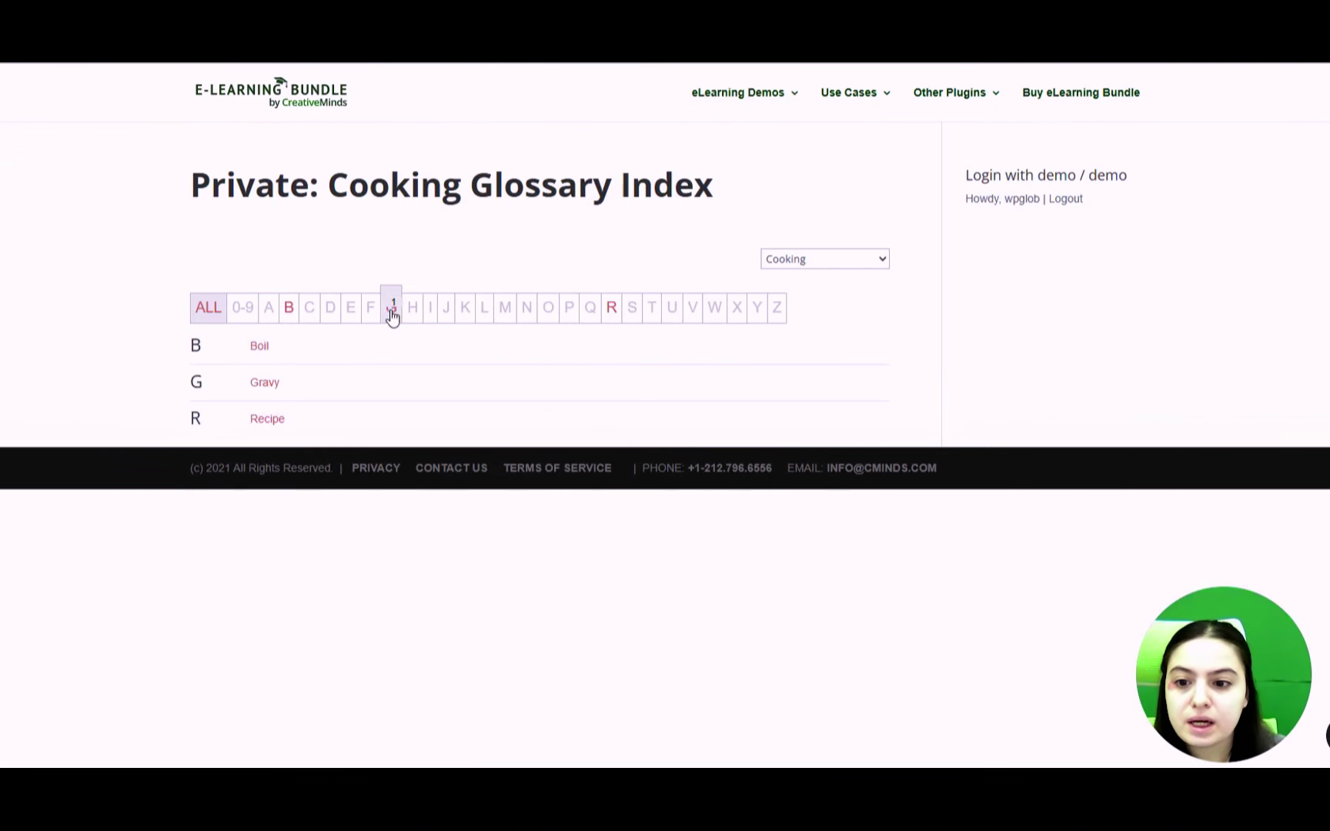
Step: Preview the tooltips of the Boil, Gravy and Recipe terms on the Cooking Glossary Index page
mouse_move(259, 347)
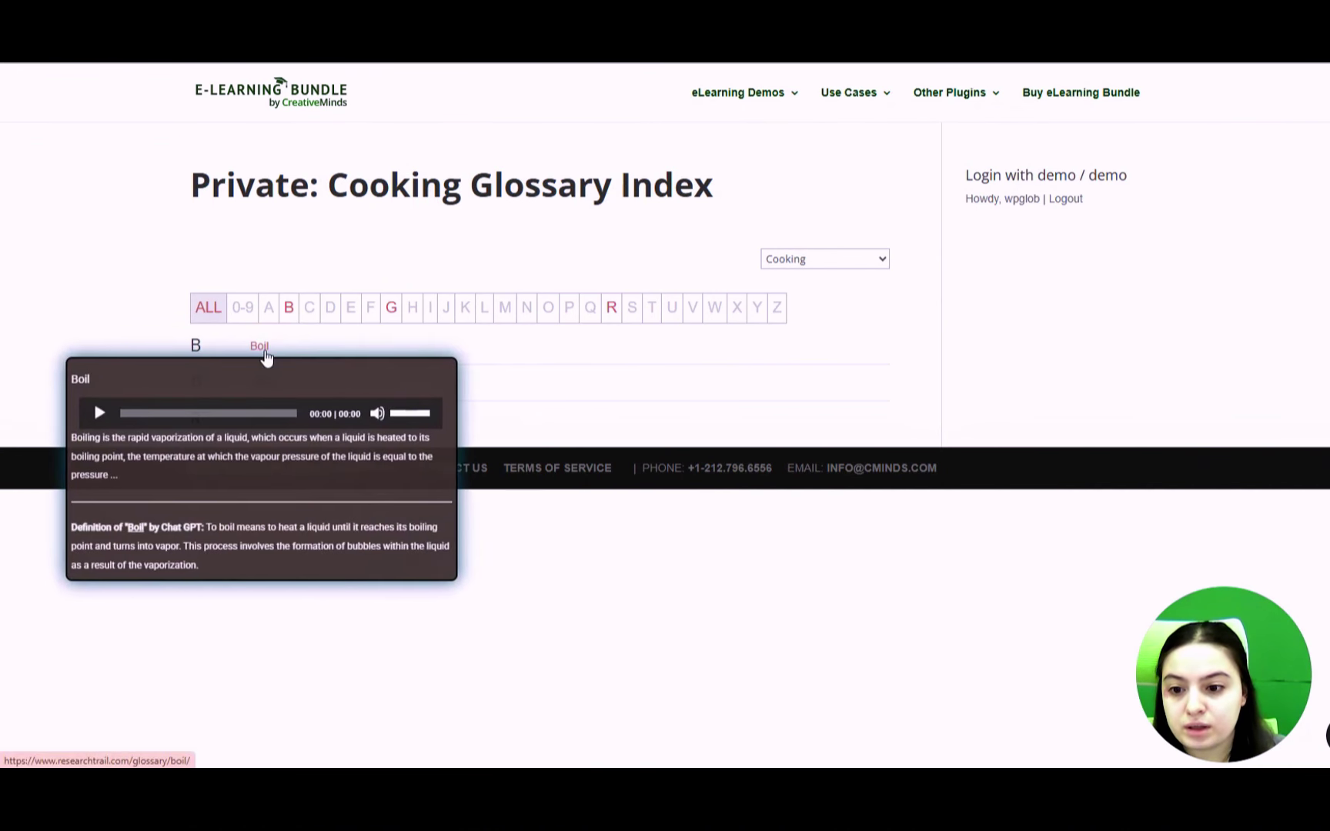
mouse_move(259, 387)
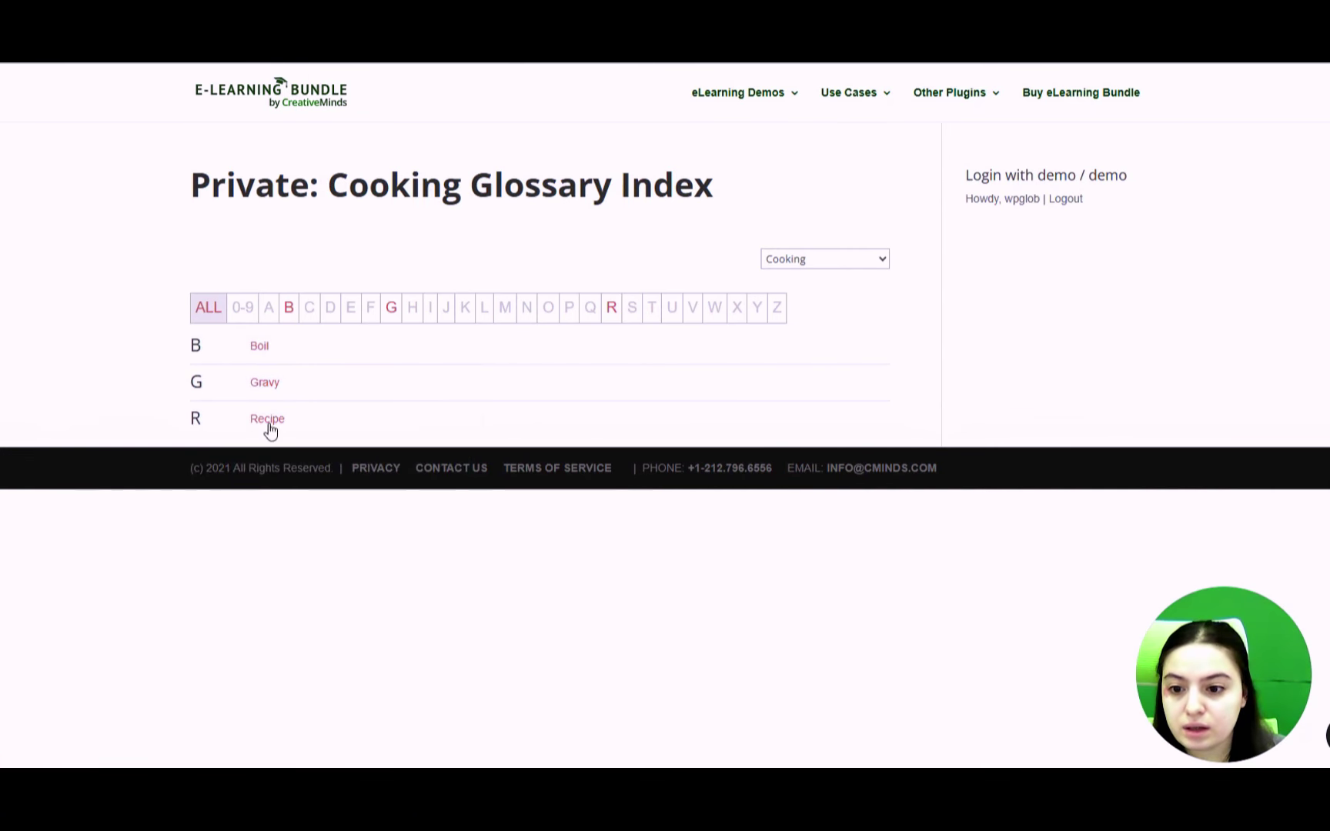
mouse_move(269, 424)
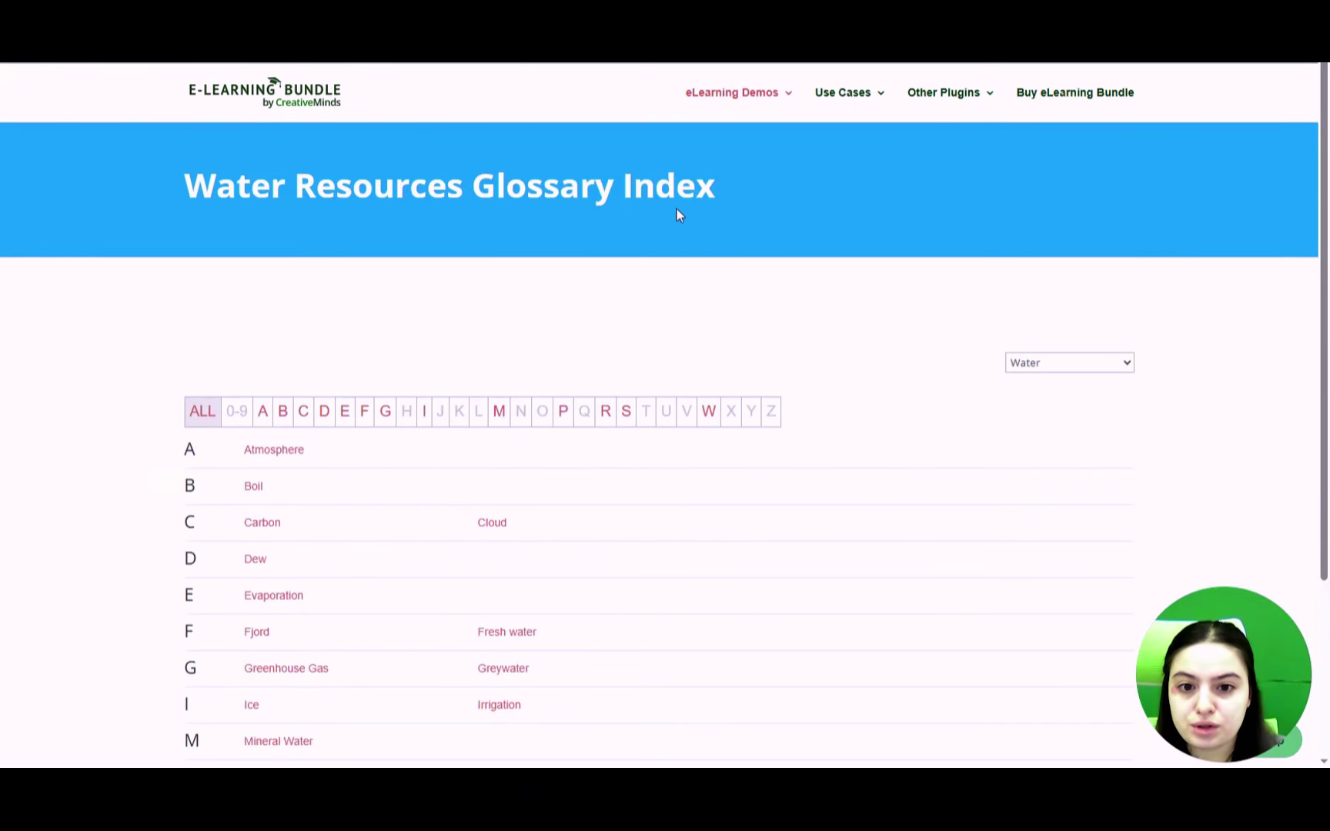
Step: Examine the Water Resources Glossary Index and preview tooltips for terms such as Rain, Sewage, Surface water, Waterfall, Cloud and Atmosphere
scroll(718, 232, down, 1)
scroll(787, 279, down, 2)
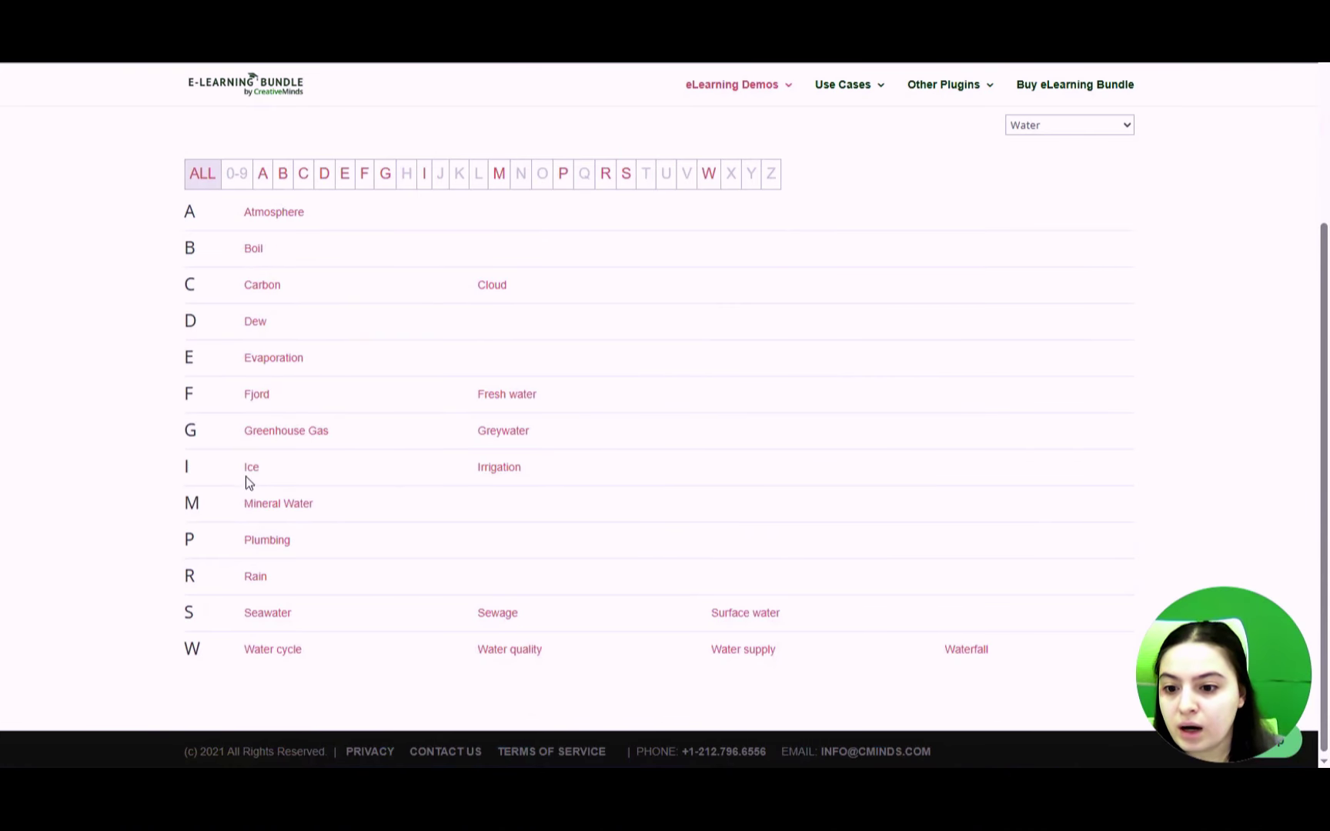
mouse_move(248, 585)
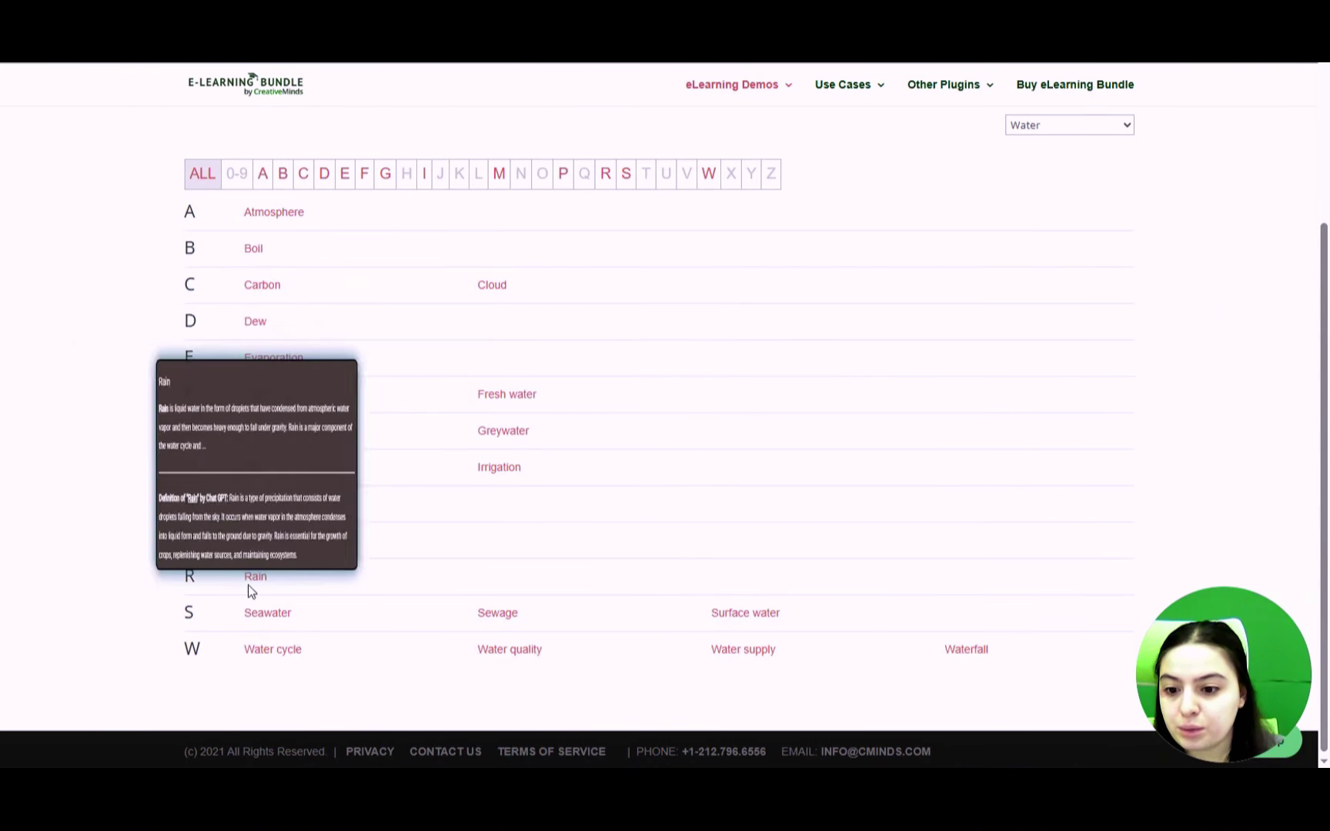
mouse_move(493, 620)
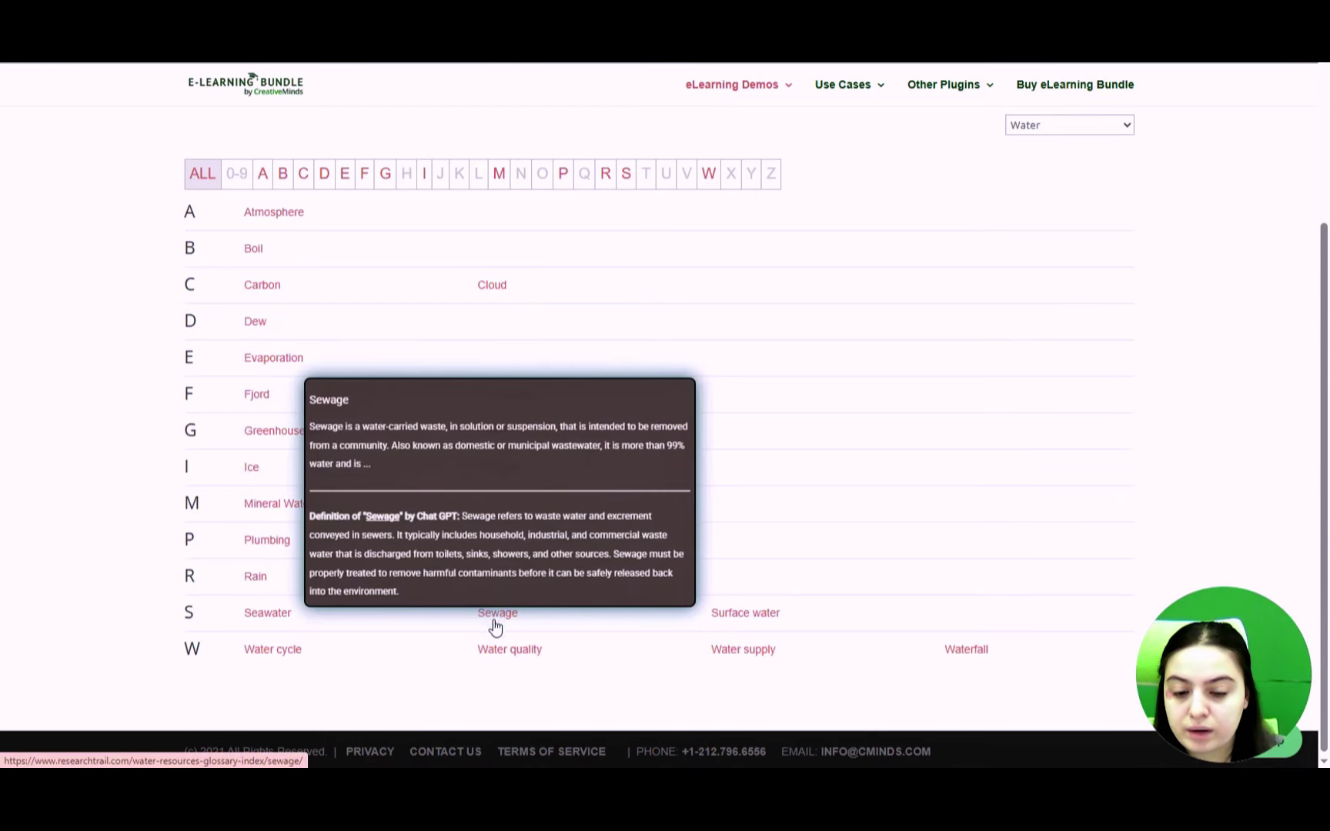
mouse_move(739, 620)
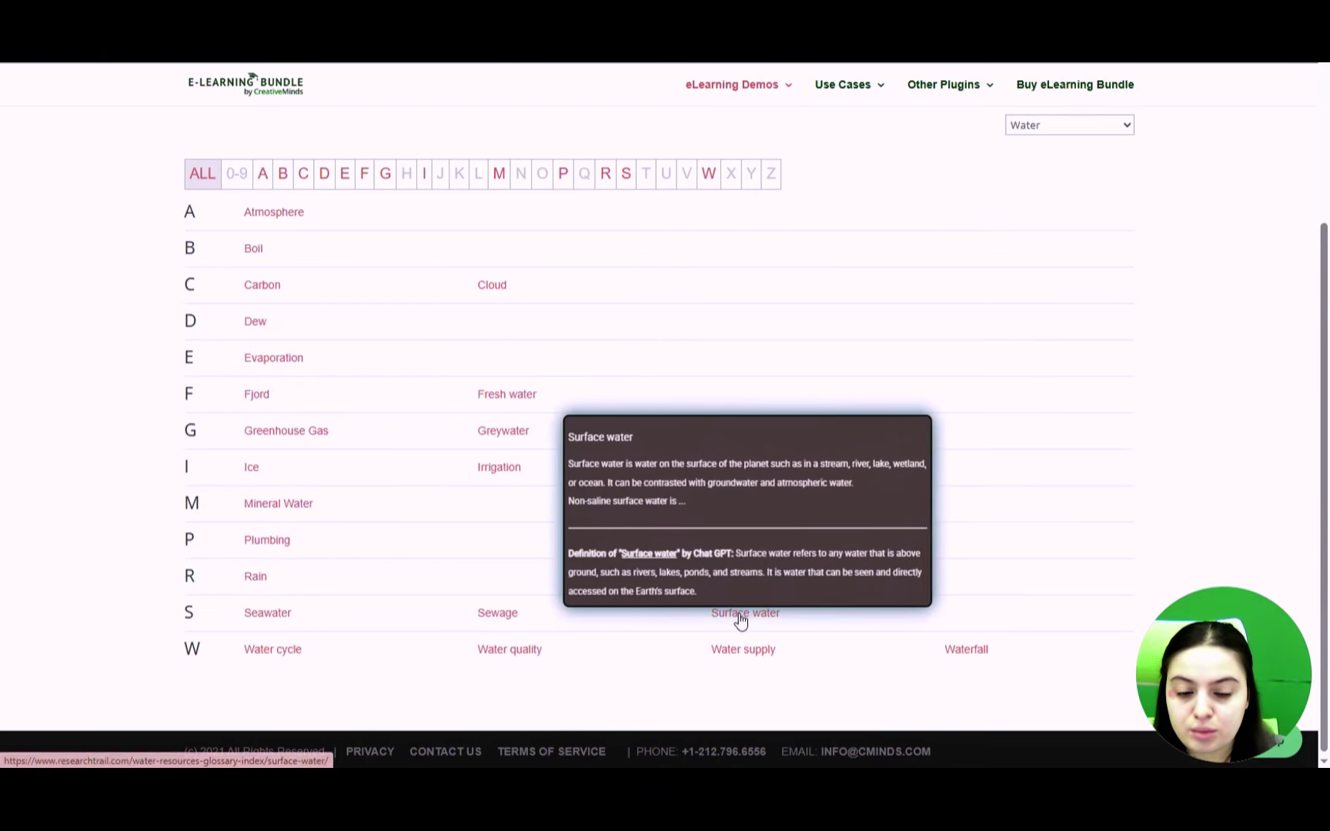
mouse_move(962, 655)
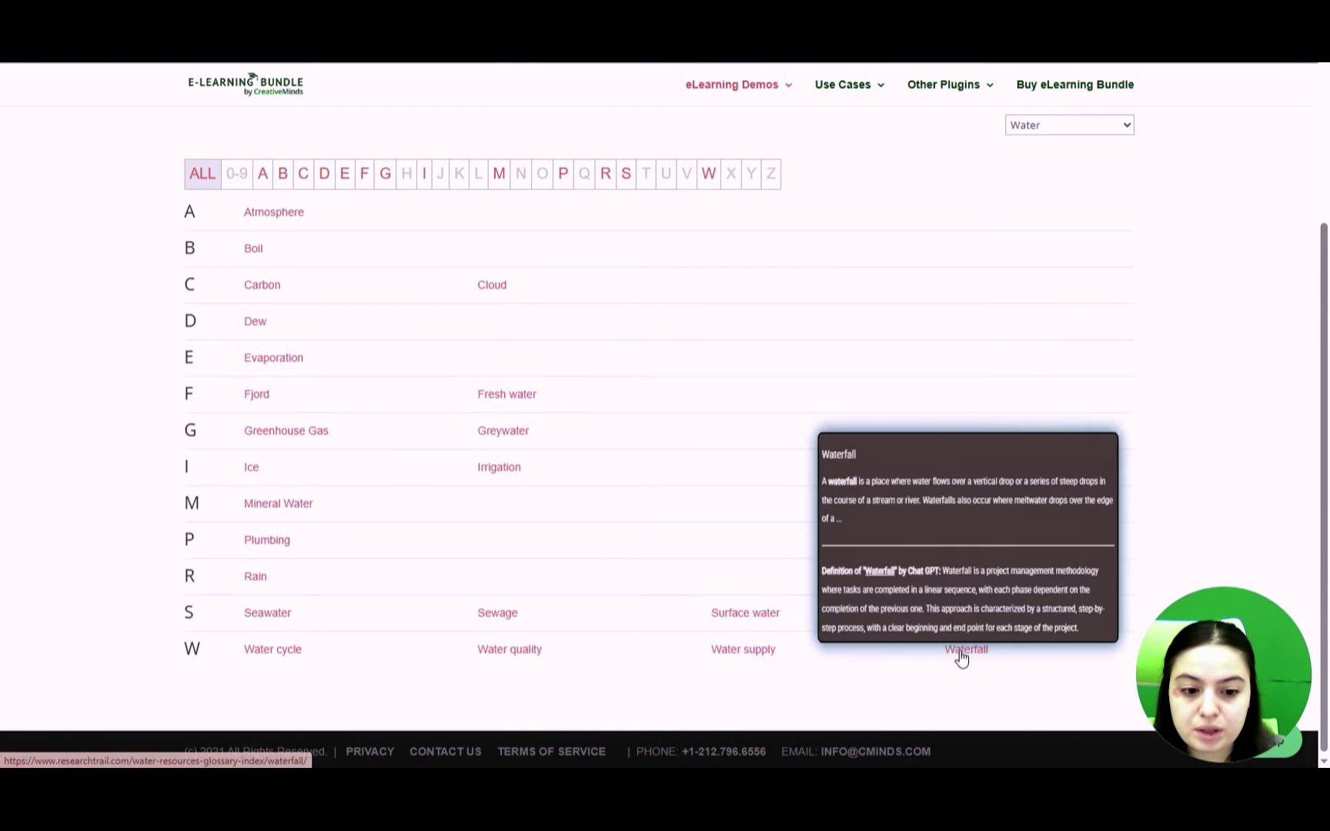
scroll(564, 570, up, 1)
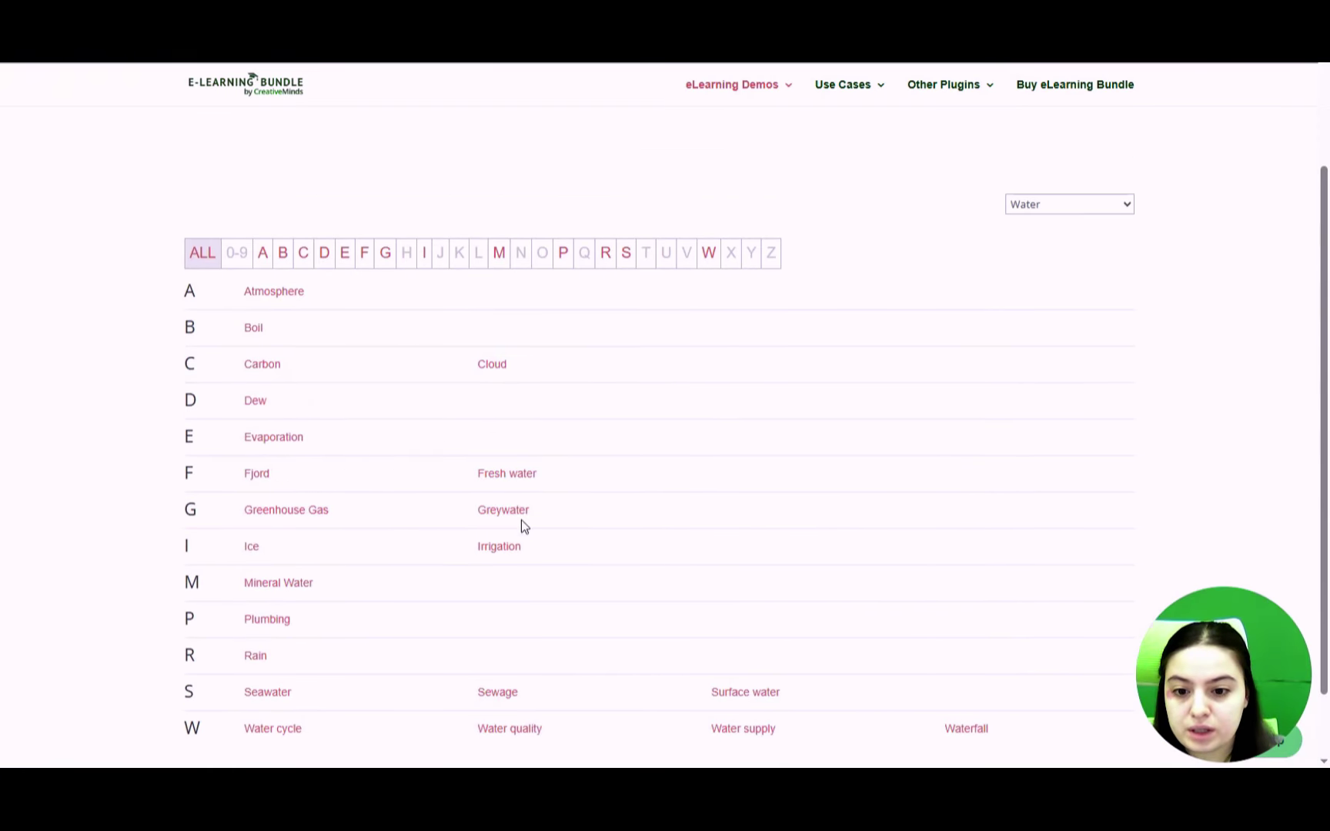
mouse_move(487, 370)
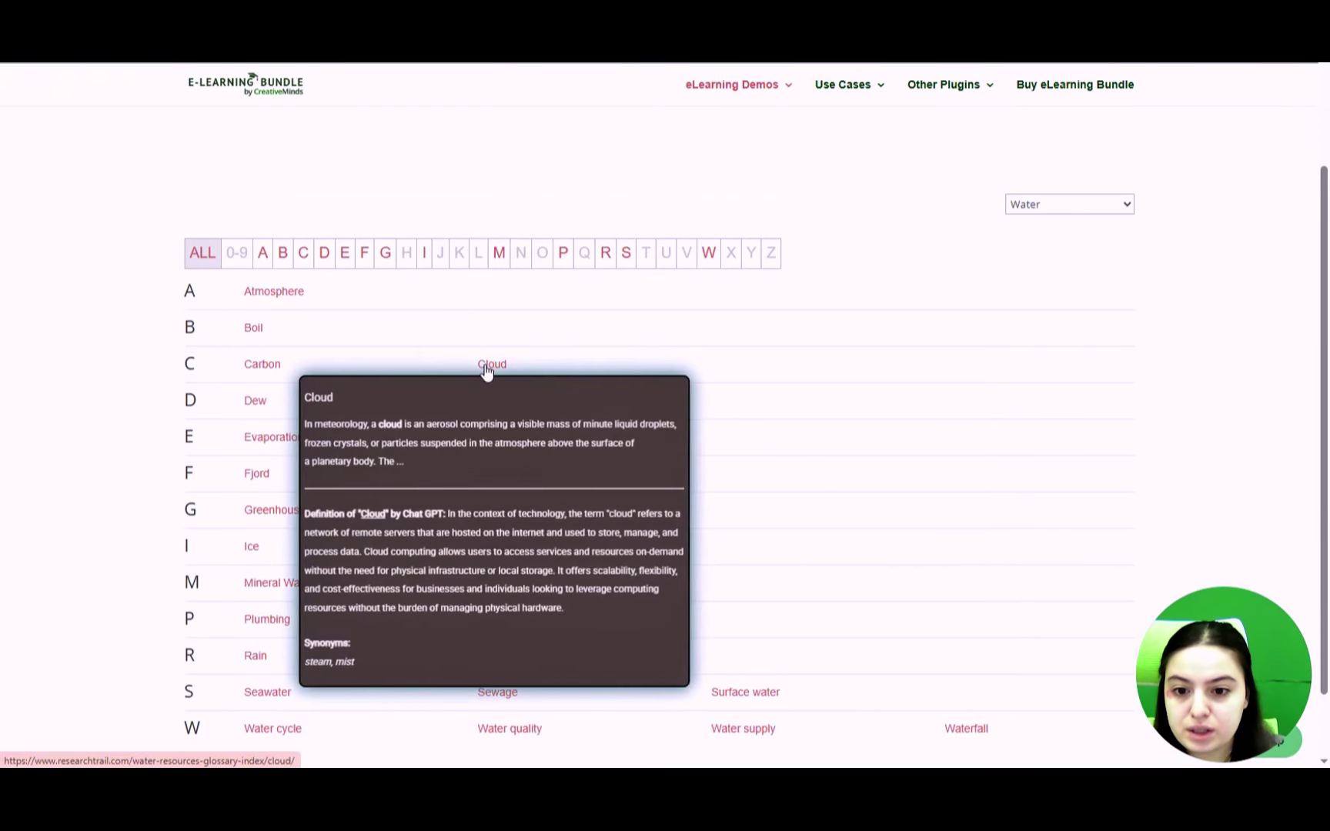
mouse_move(278, 304)
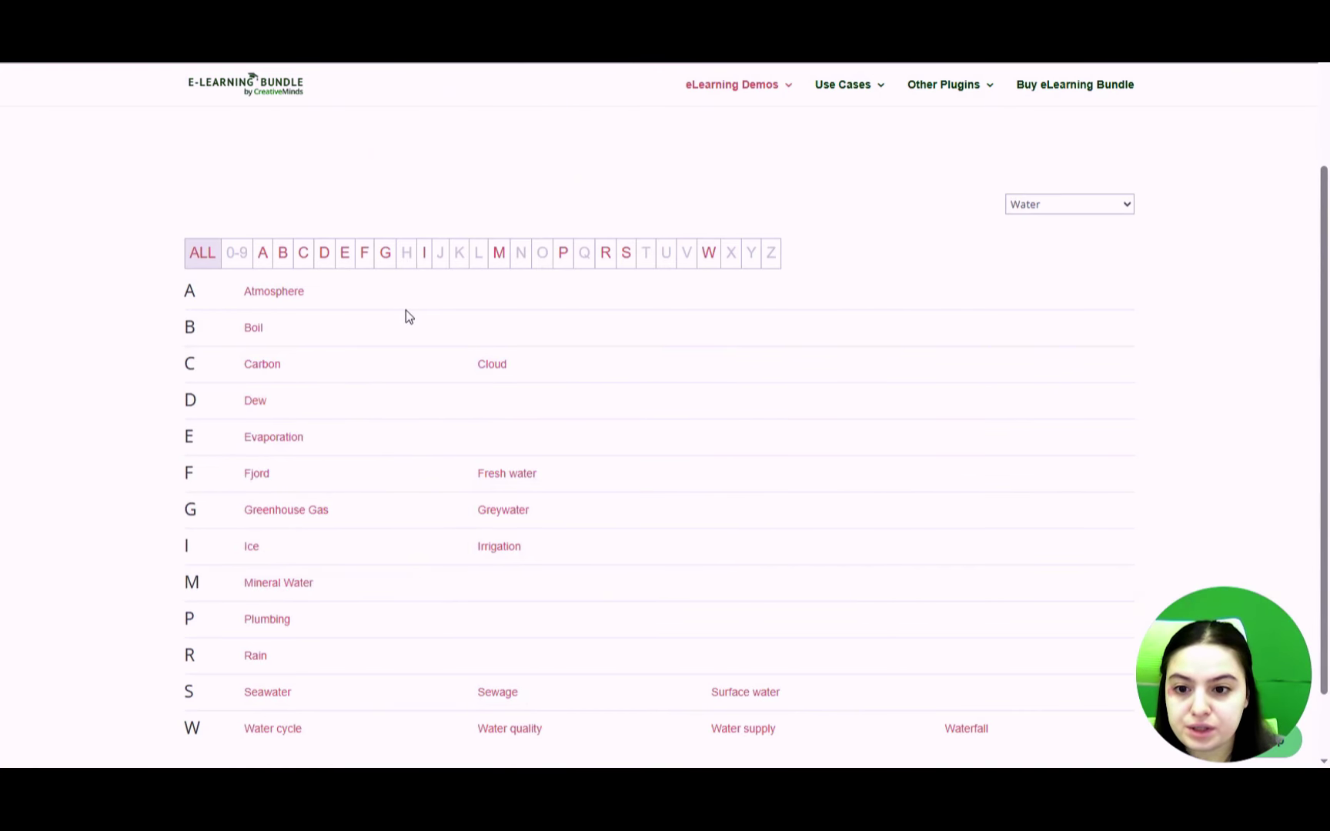
scroll(405, 311, up, 2)
scroll(403, 315, down, 2)
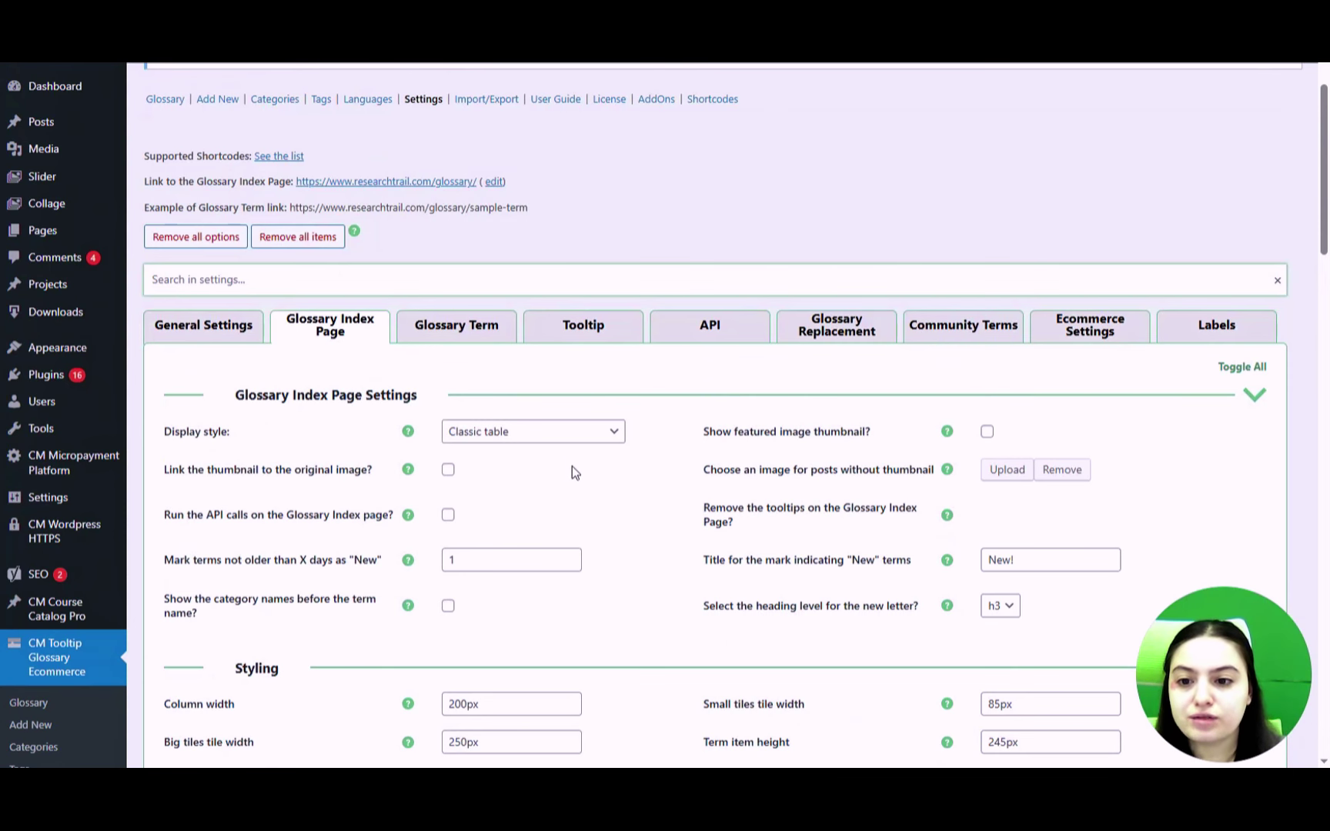
Step: Open the plugin's API settings and look through the Google Translate, Merriam-Webster, Glosbe, Wikipedia and Wiktionary sections
scroll(808, 247, down, 2)
click(737, 180)
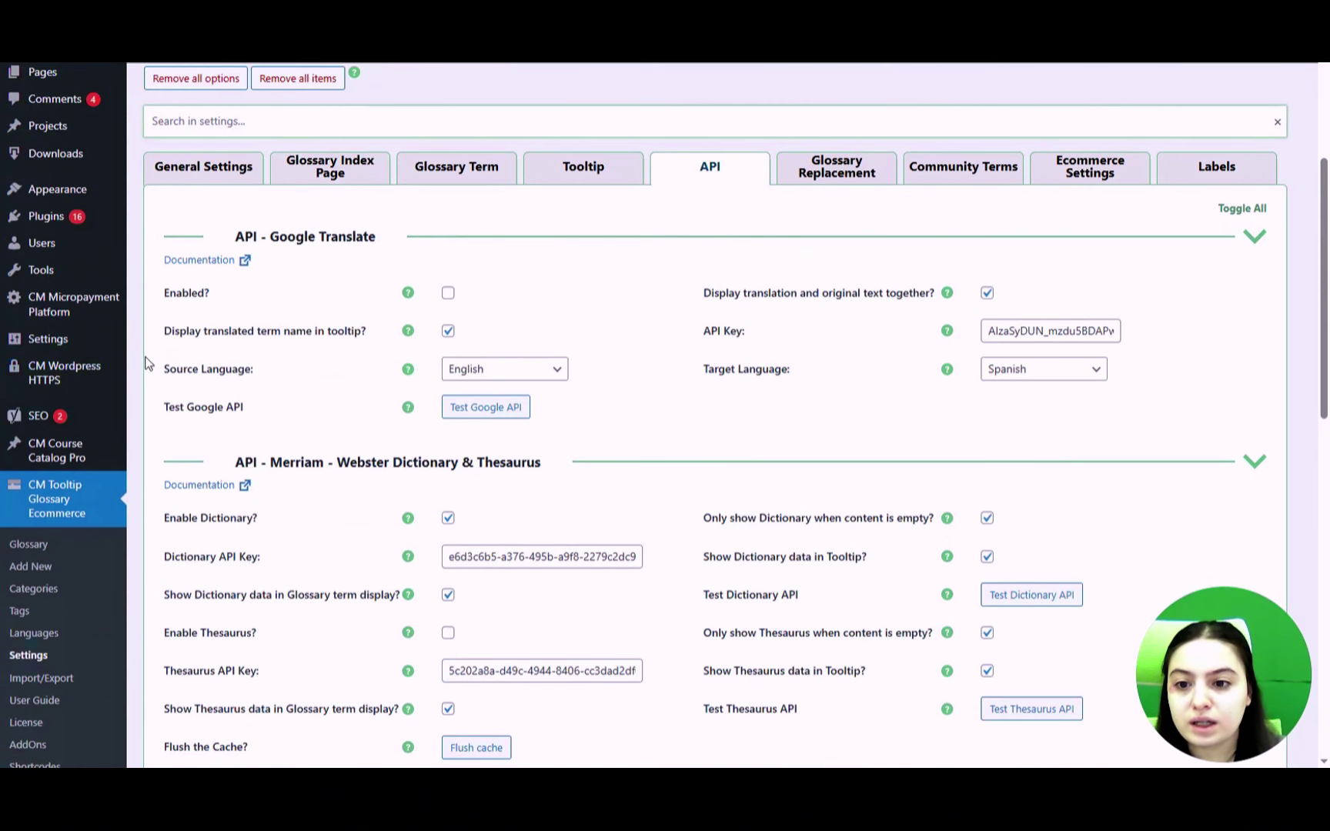
scroll(322, 435, down, 2)
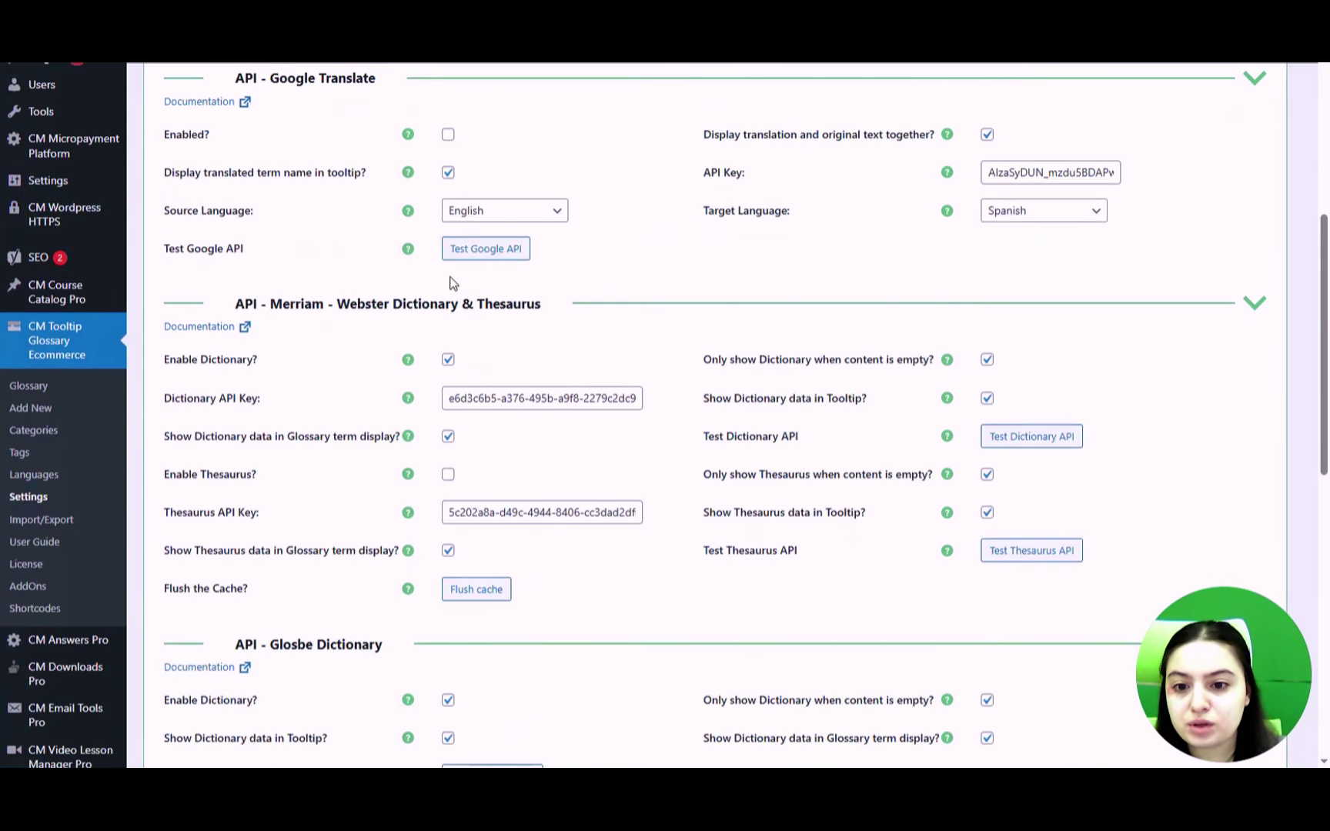
scroll(443, 278, down, 2)
click(447, 315)
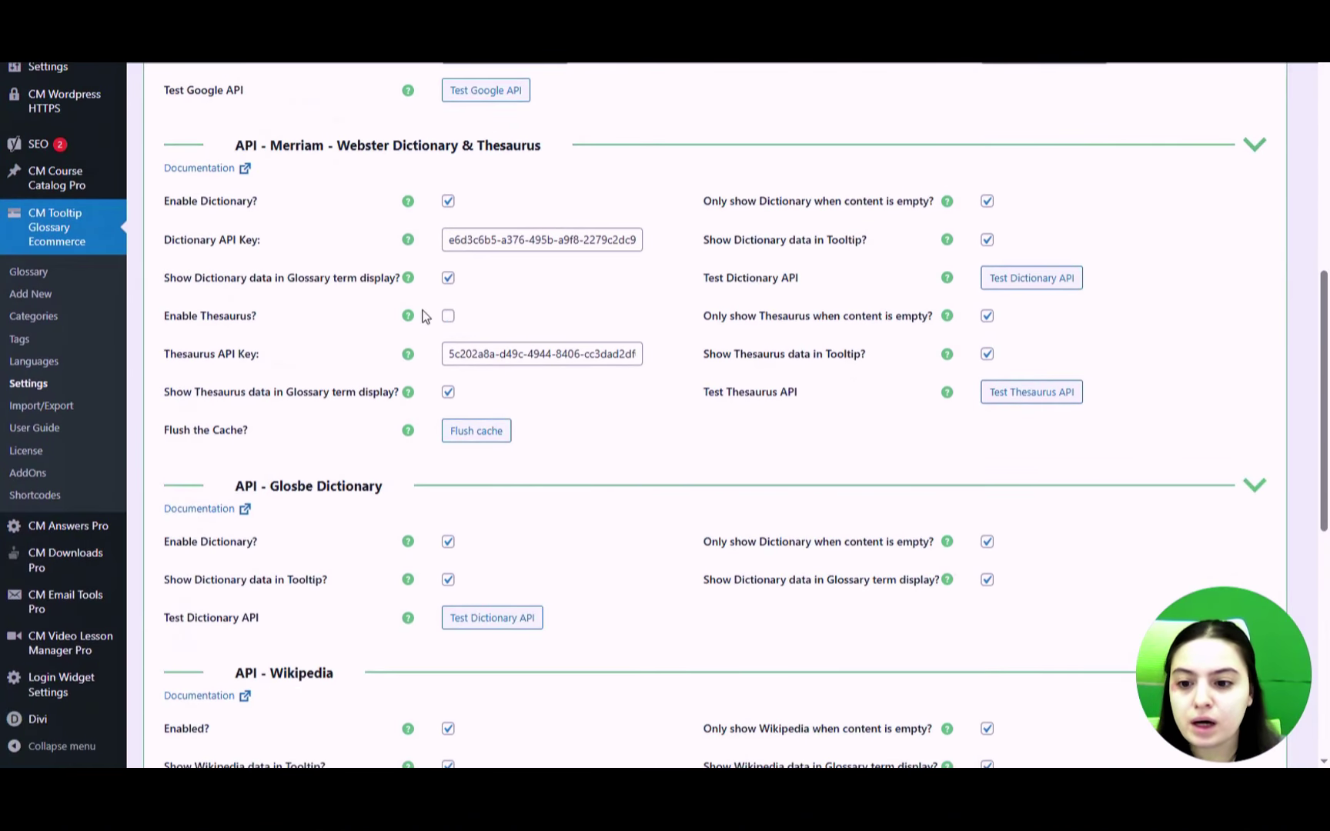
scroll(339, 477, down, 3)
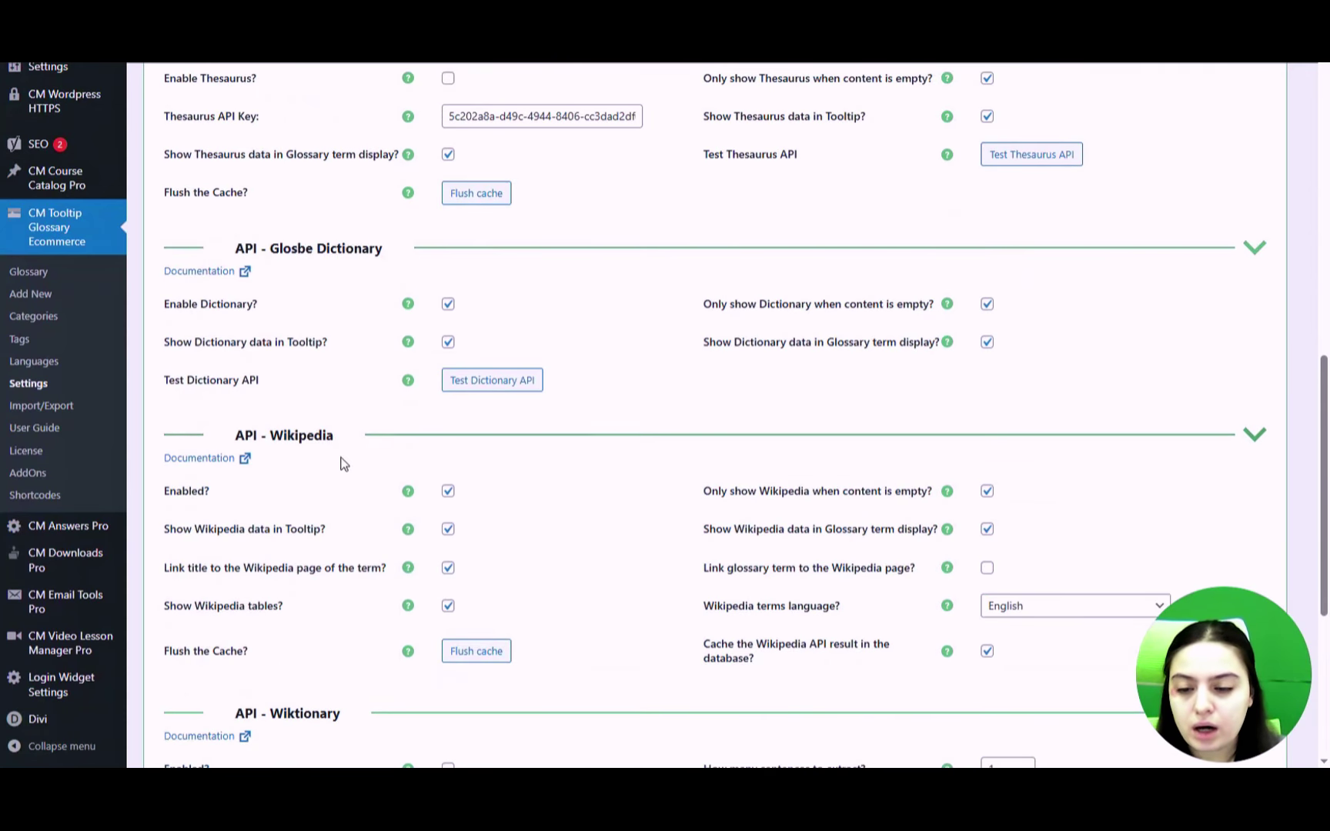
scroll(308, 478, down, 3)
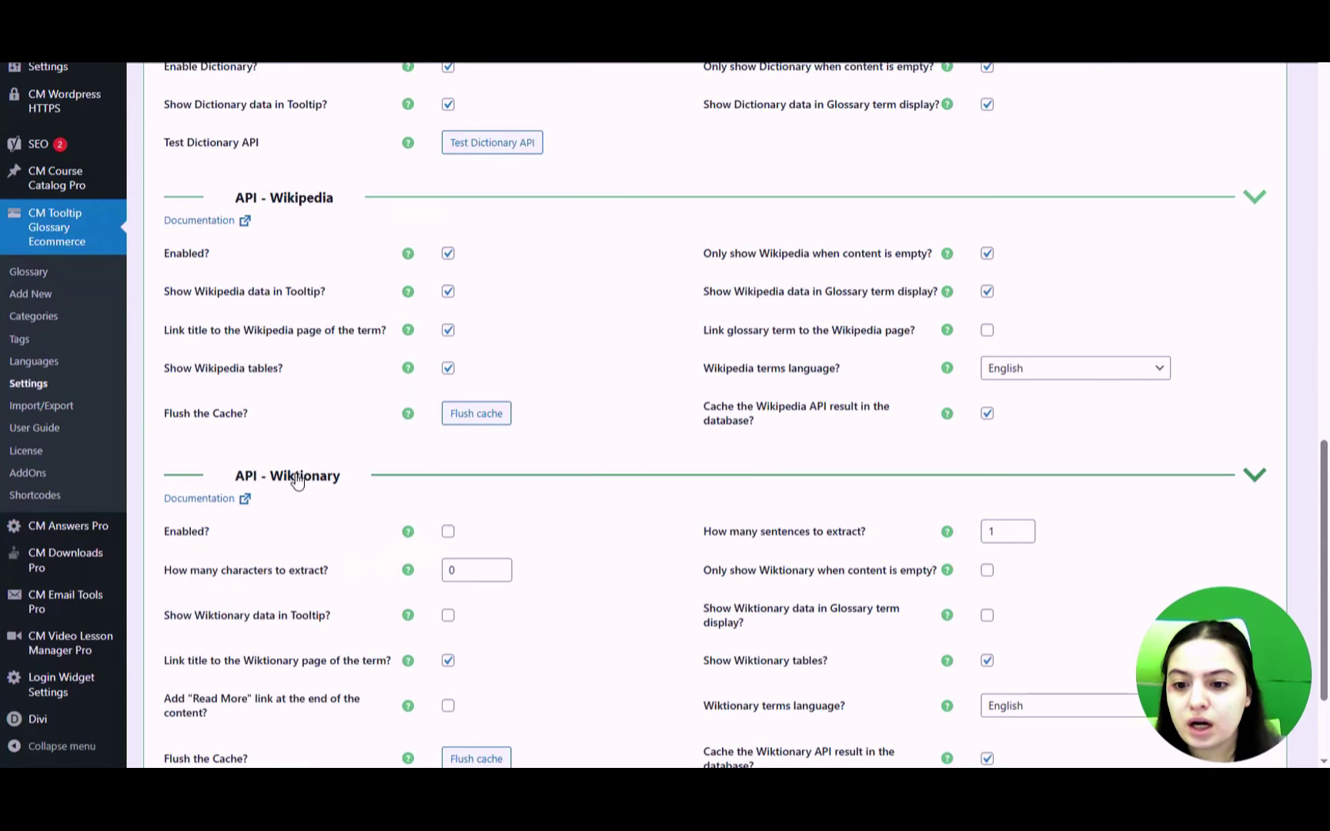
scroll(296, 473, down, 2)
scroll(385, 485, up, 8)
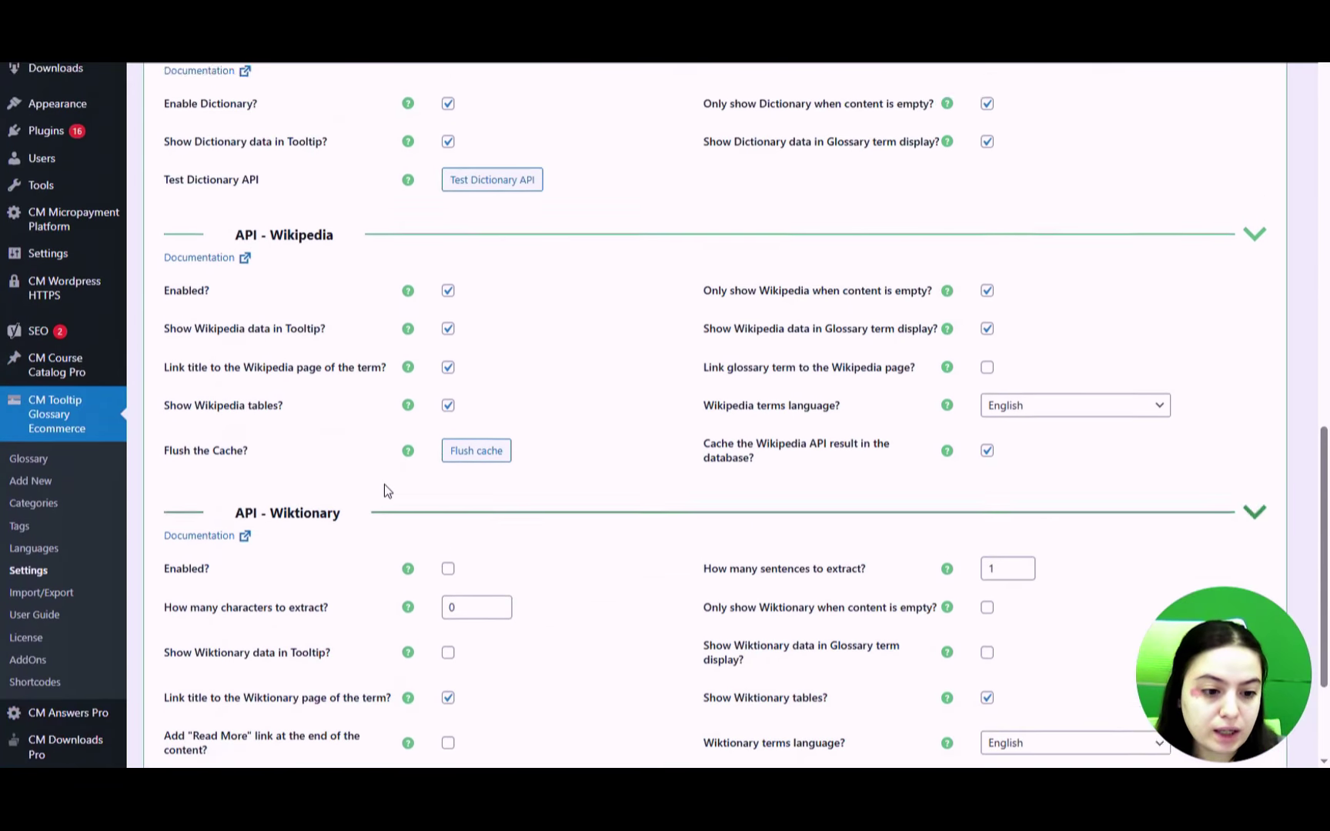
scroll(400, 504, up, 3)
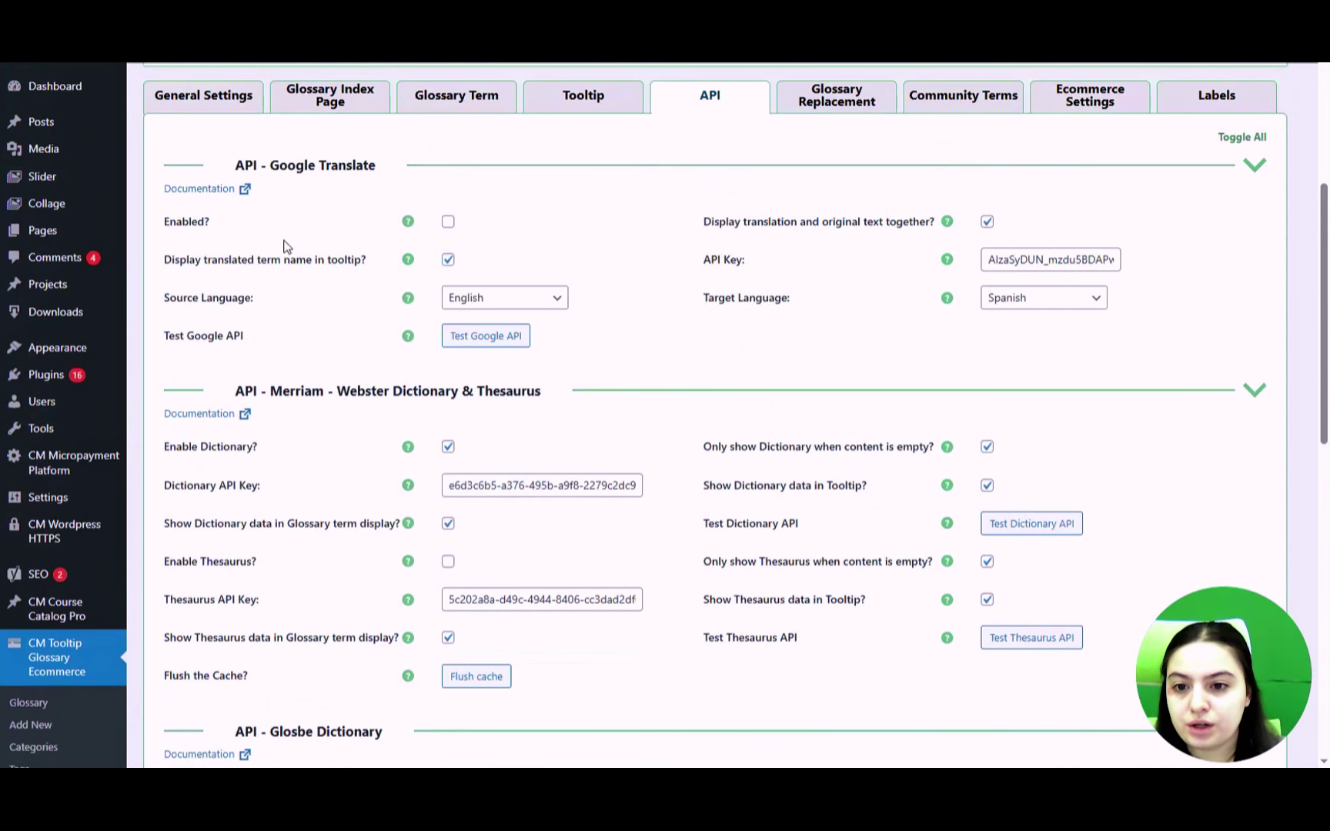
scroll(352, 321, down, 6)
scroll(353, 322, up, 9)
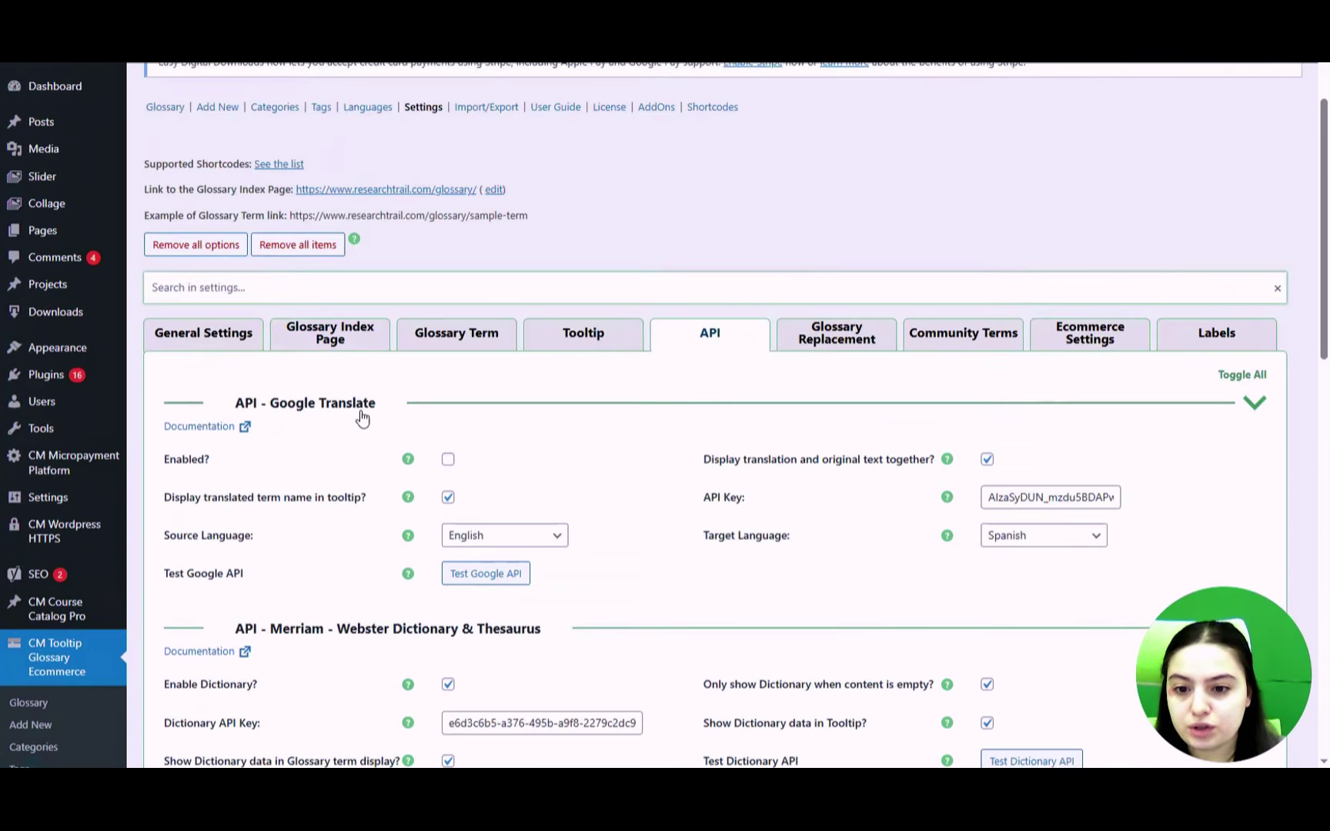
Step: Examine the Google Translate source and target language options, and review the dictionary, thesaurus, Wikipedia and Wiktionary integration options
scroll(362, 419, down, 2)
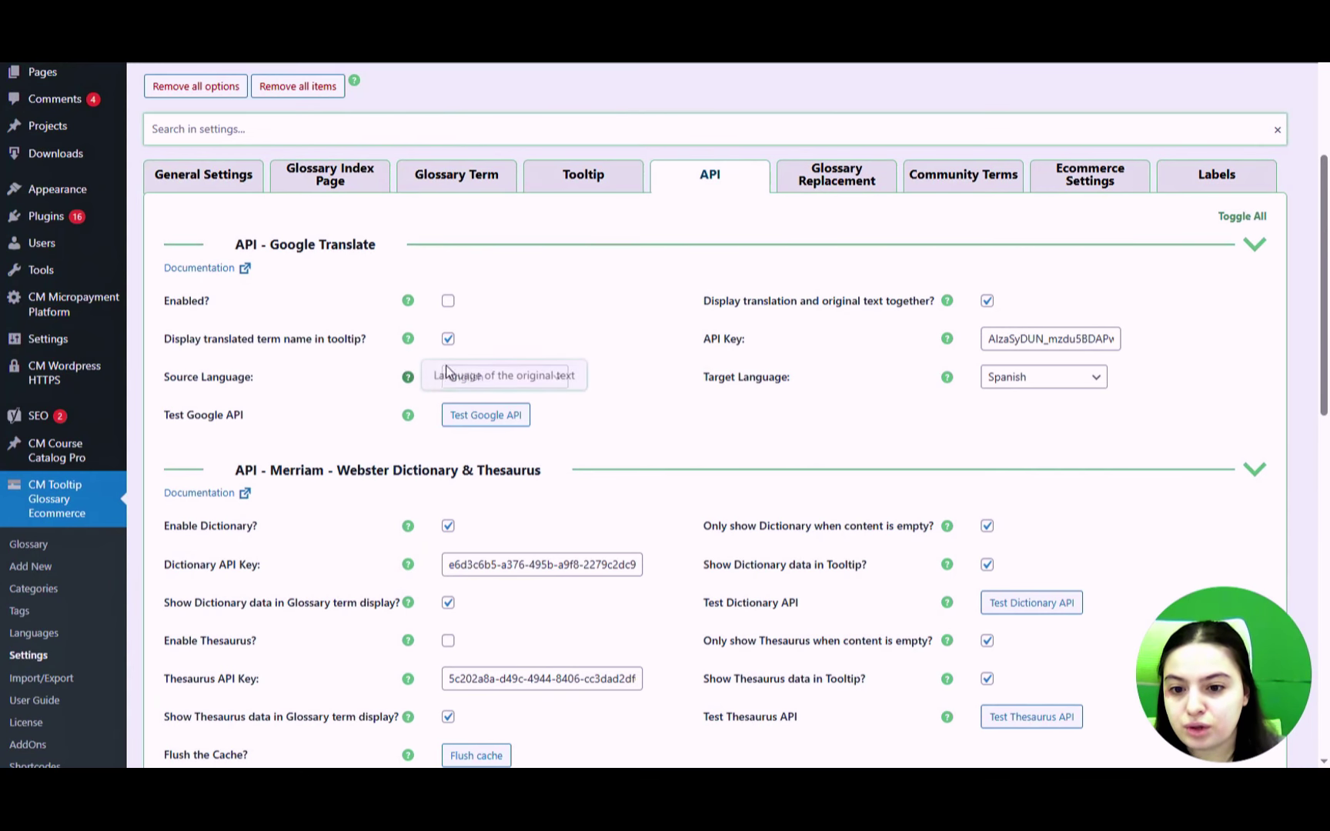
scroll(818, 412, down, 2)
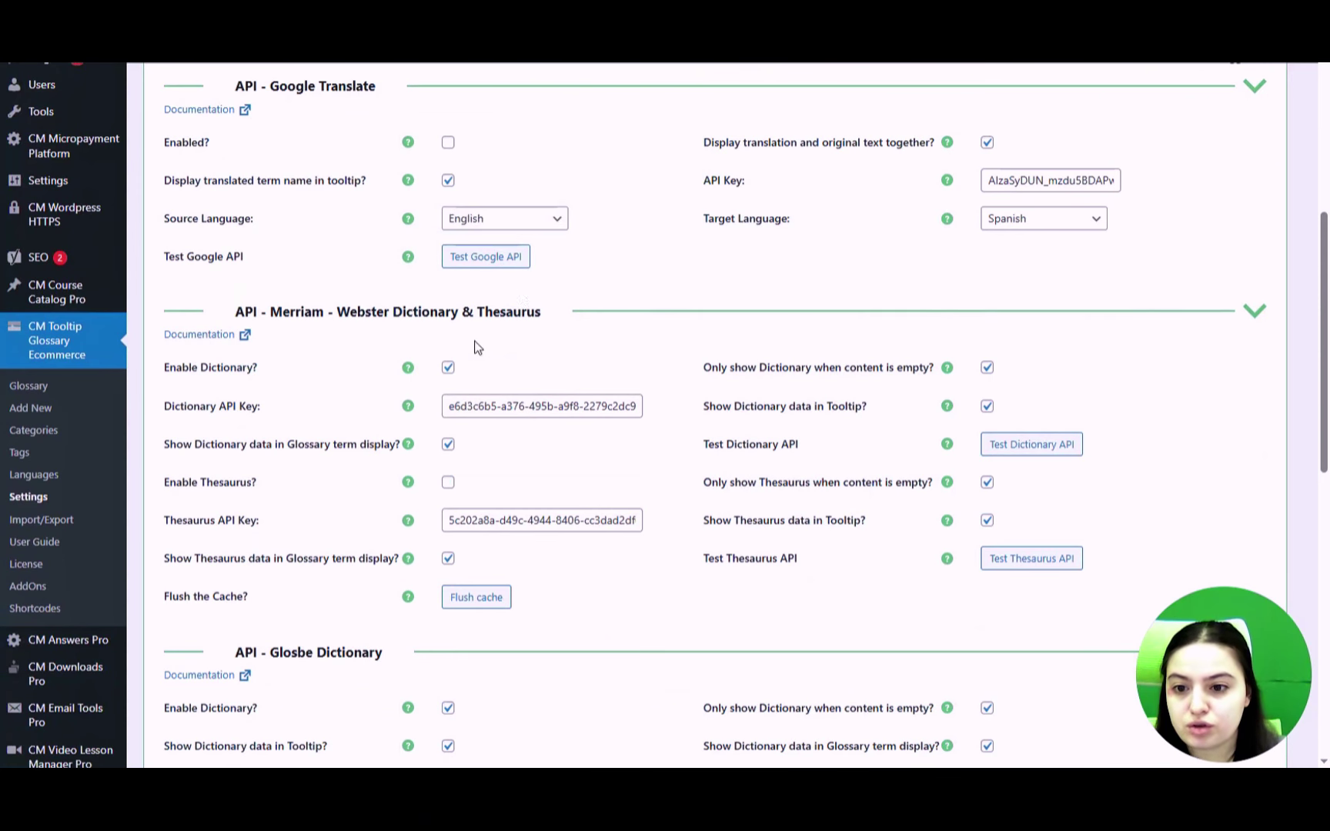
scroll(371, 259, down, 2)
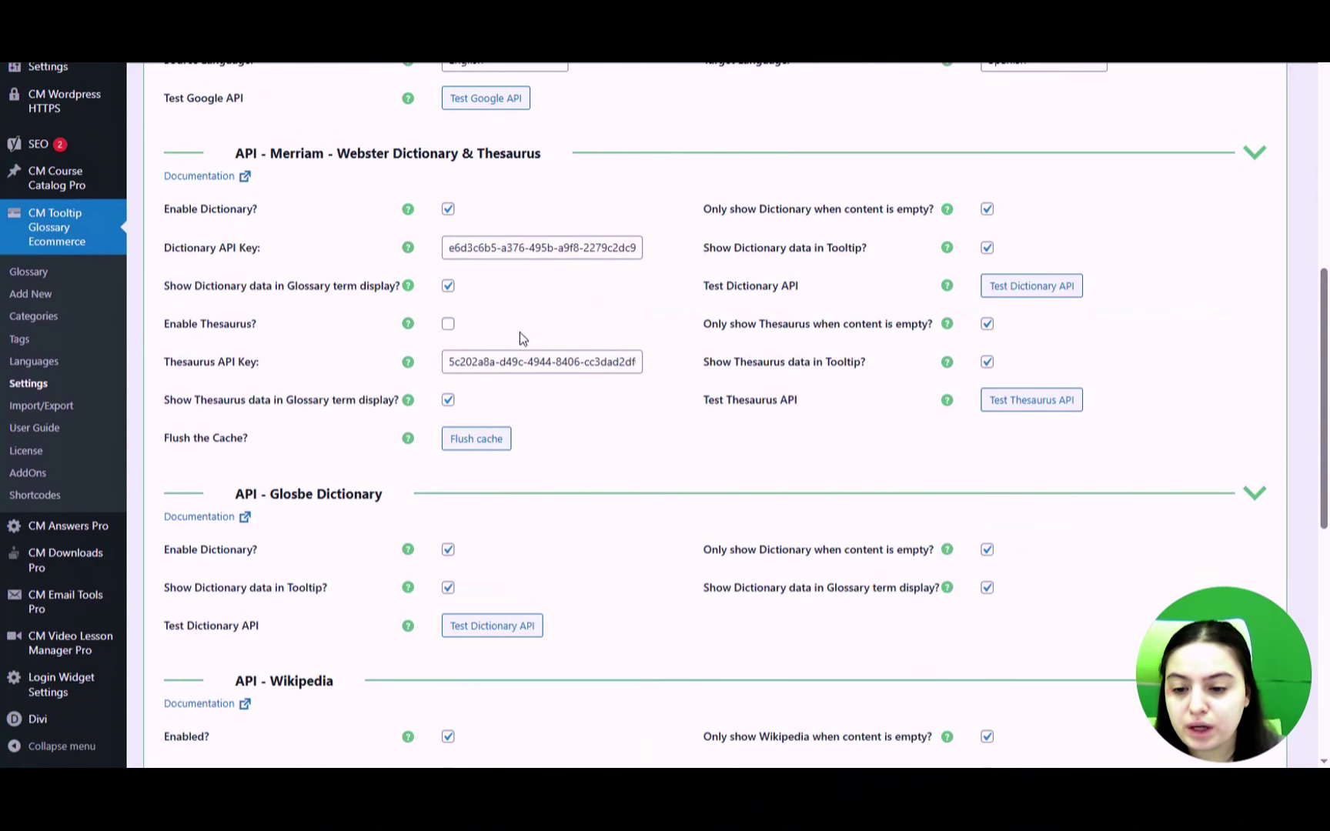
scroll(519, 300, down, 8)
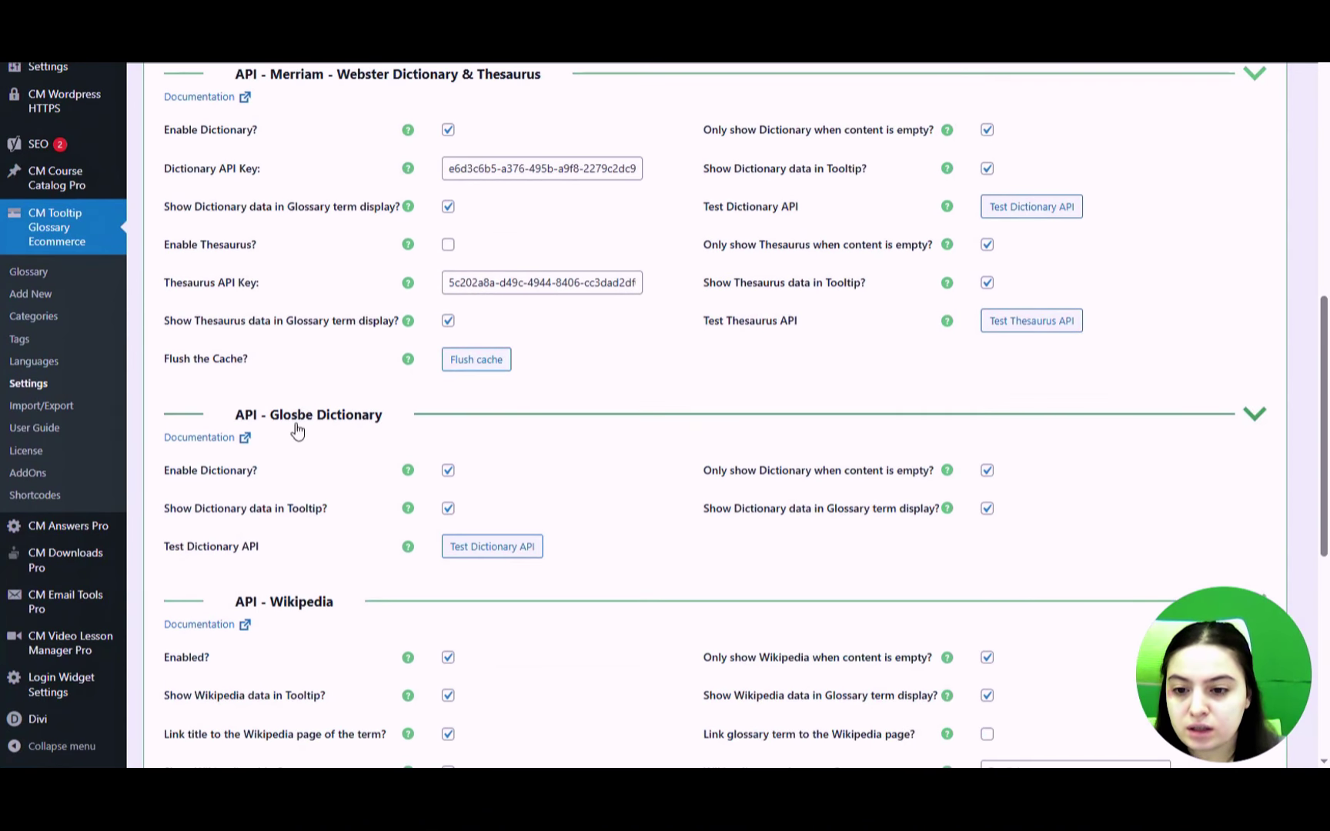
scroll(308, 389, up, 12)
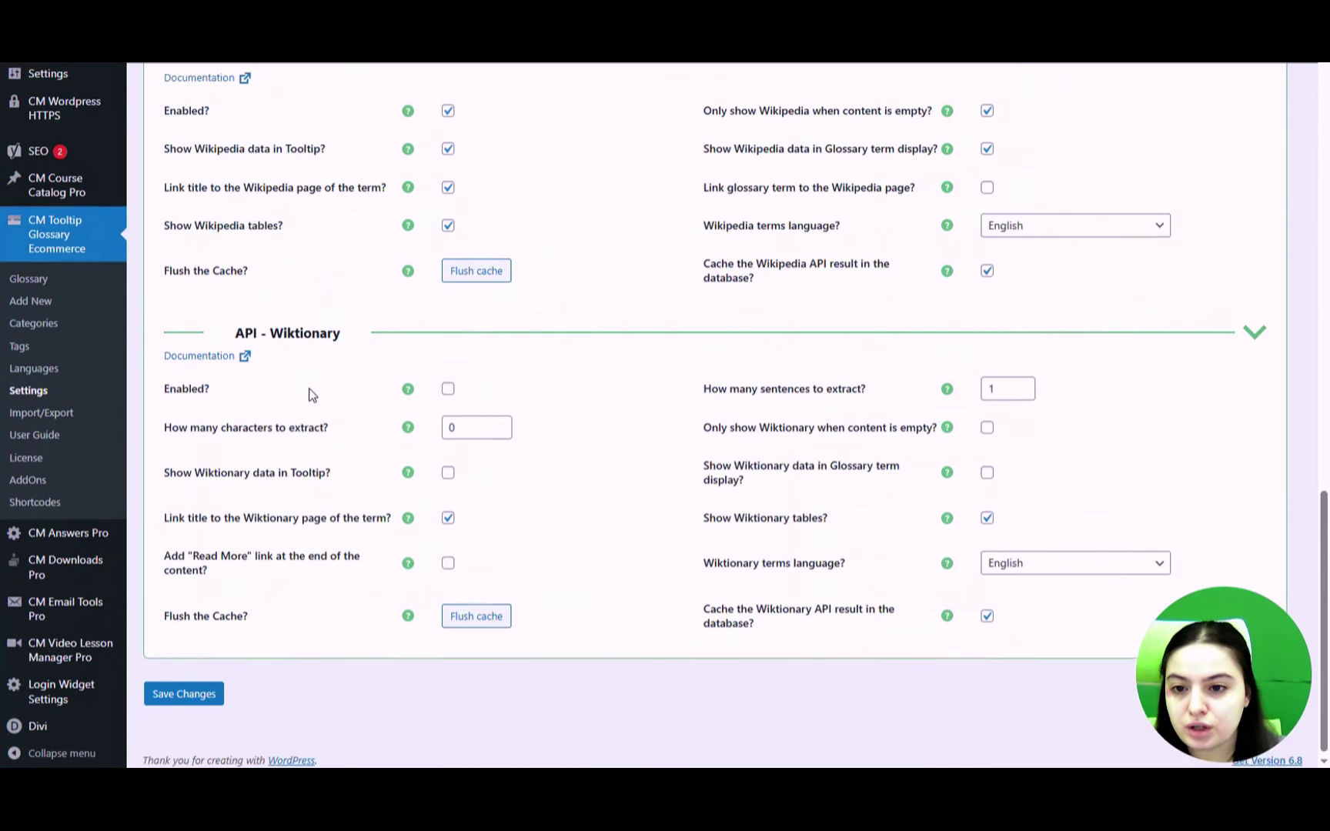
scroll(301, 368, up, 1)
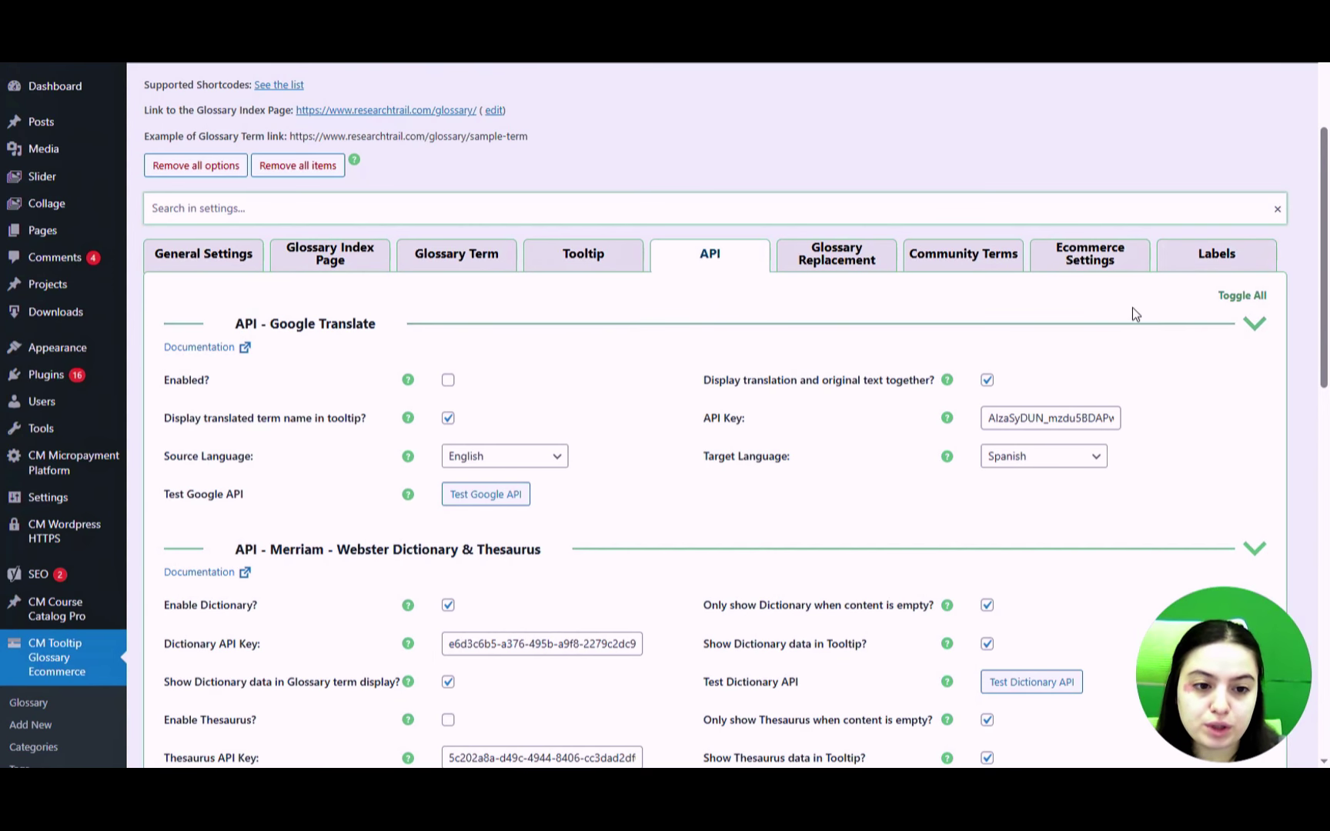
Step: Open the Ecommerce settings and examine the Chat GPT options, including the prompt template, model and reply length
click(1117, 270)
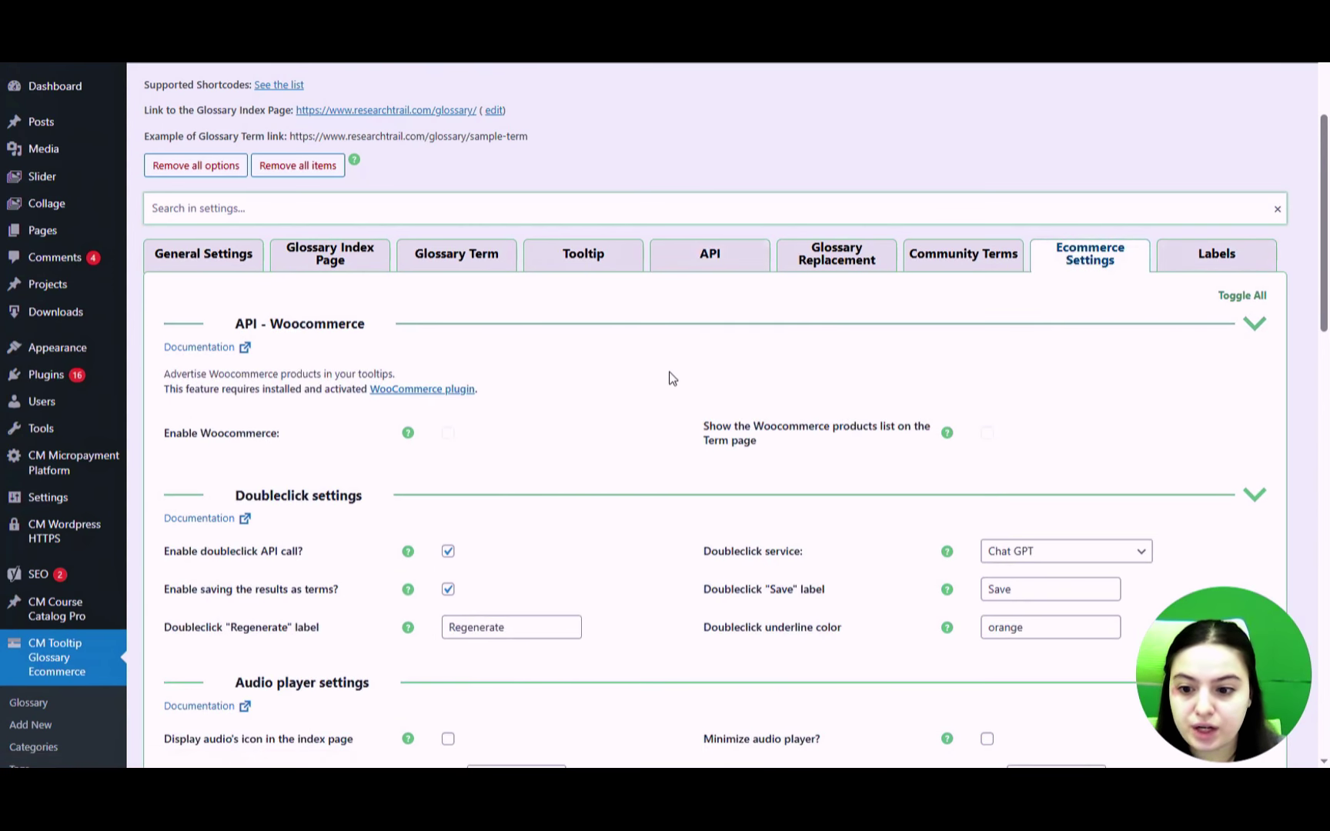
scroll(677, 361, down, 15)
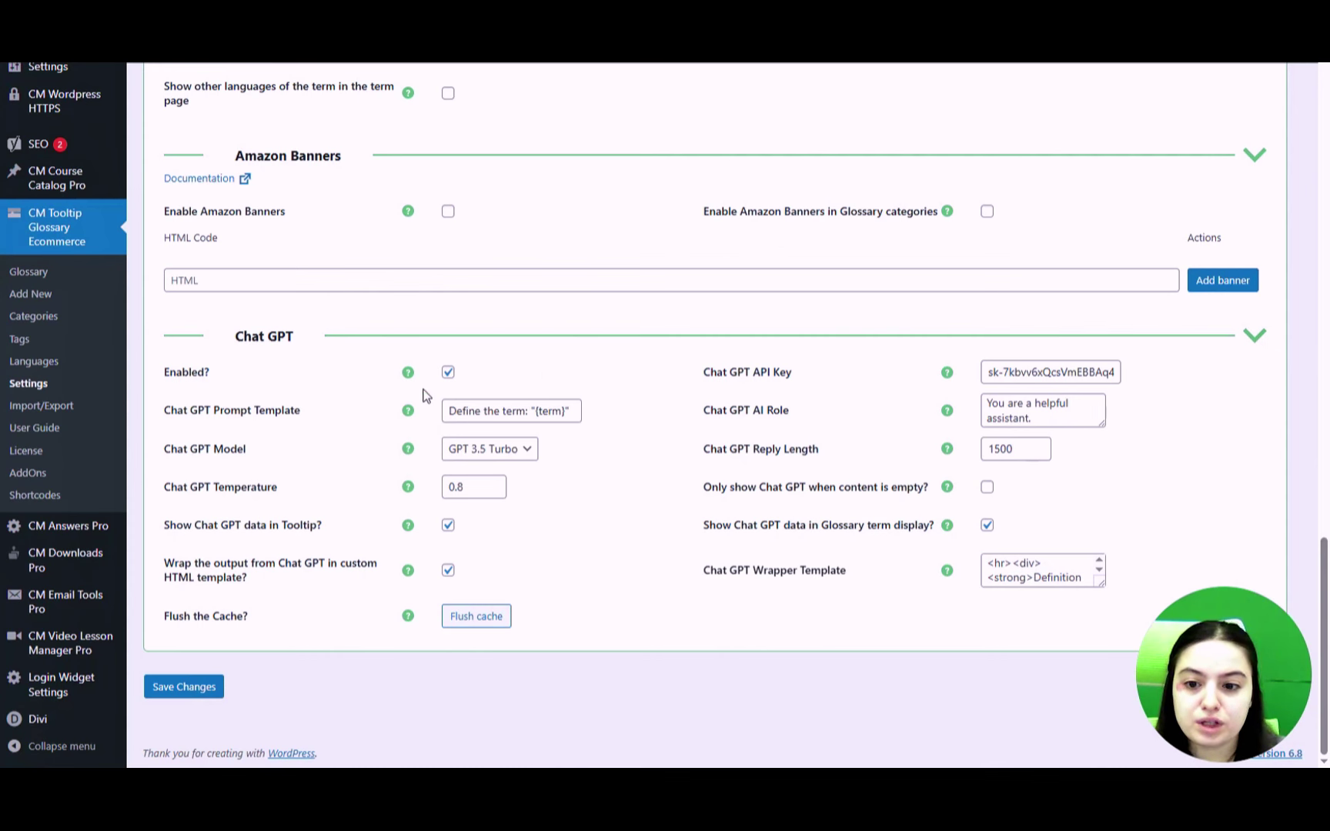
mouse_move(422, 423)
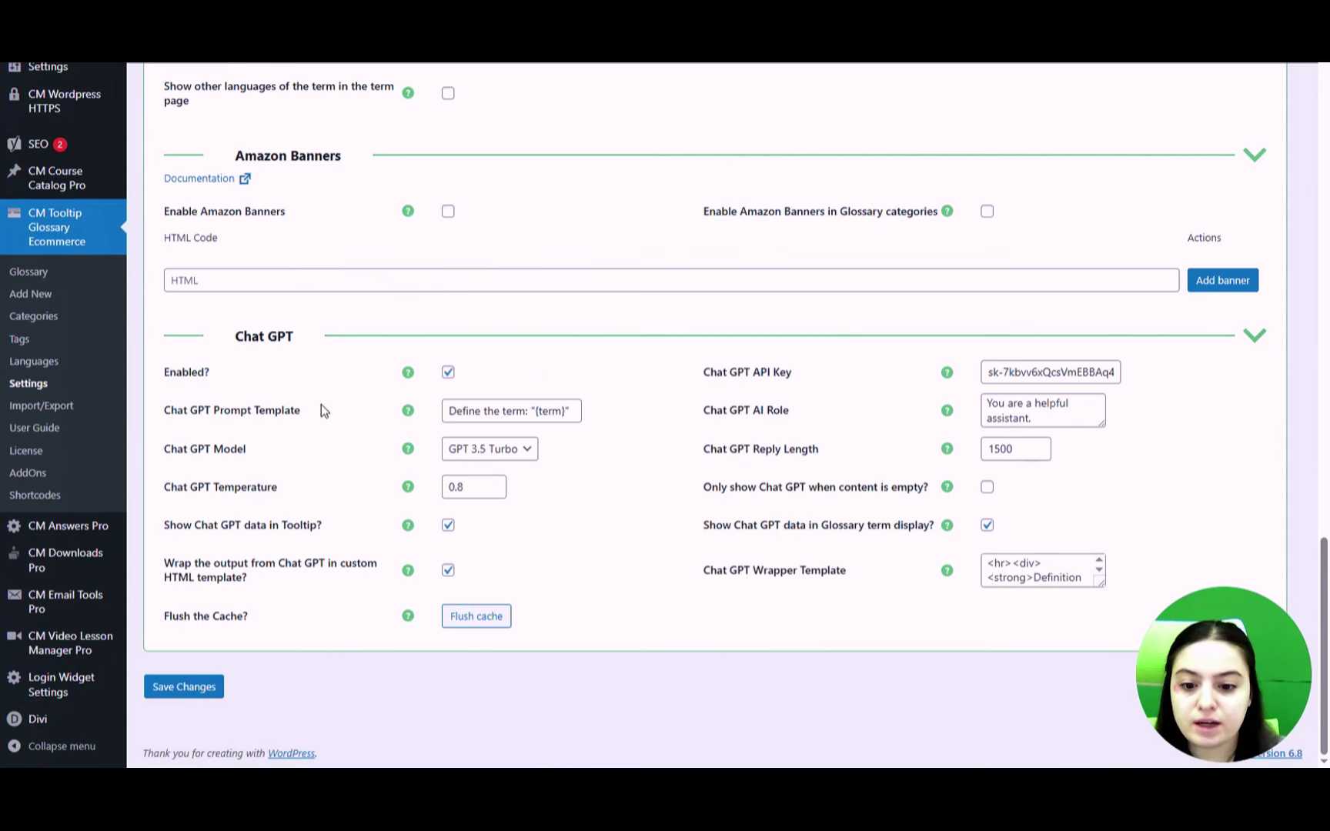